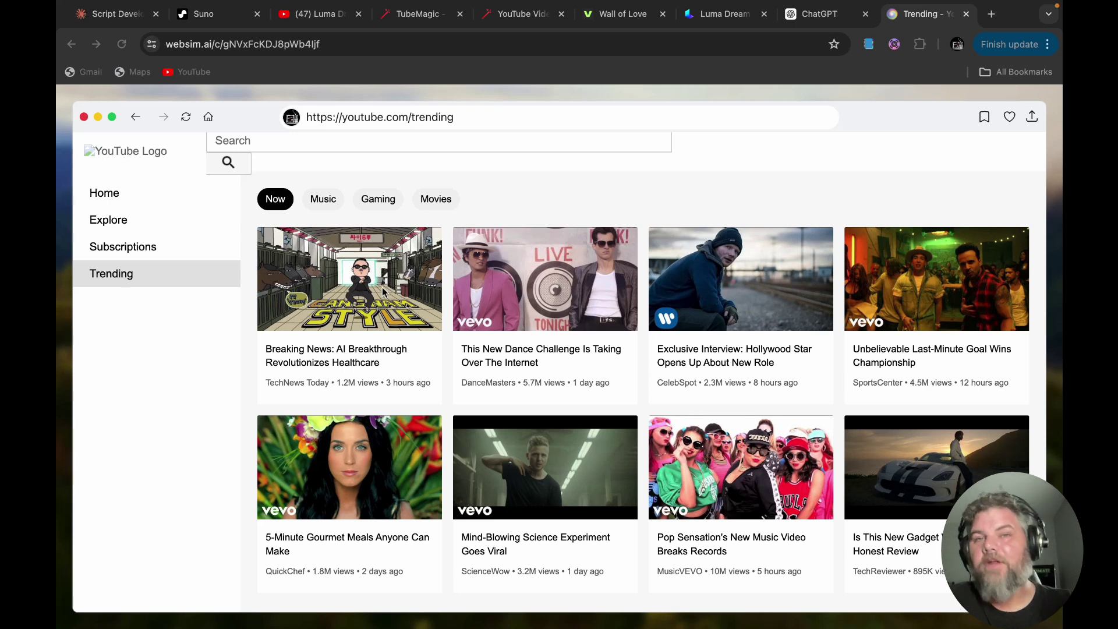
Watch two trending videos, including Pop Sensation, in the YouTube simulation, then return to the WebSim home page
left_click(357, 329)
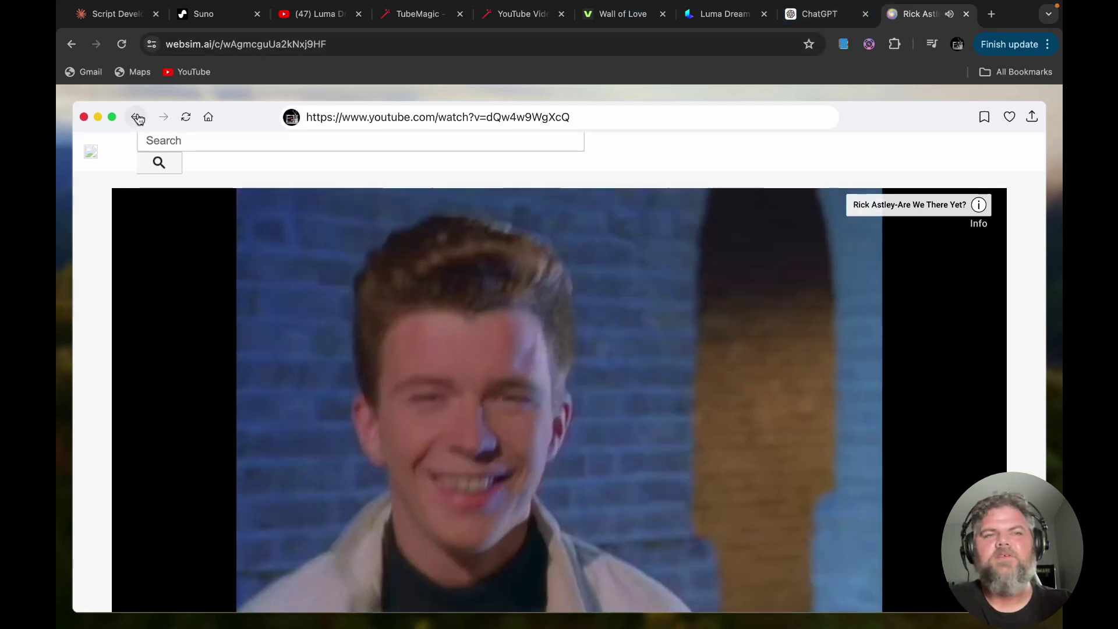
left_click(138, 117)
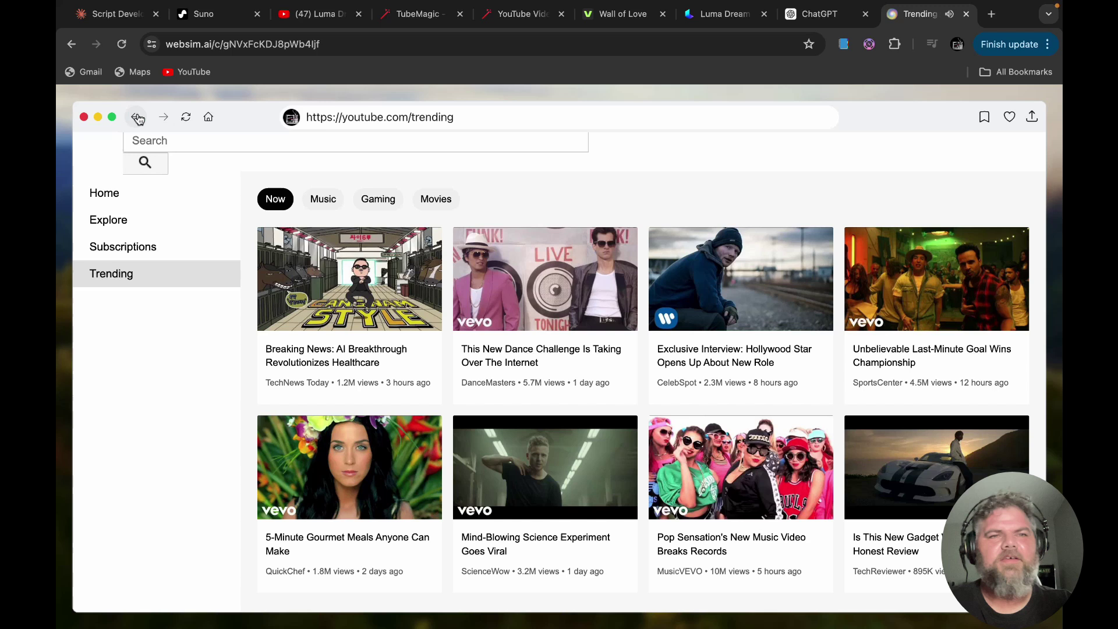
left_click(735, 470)
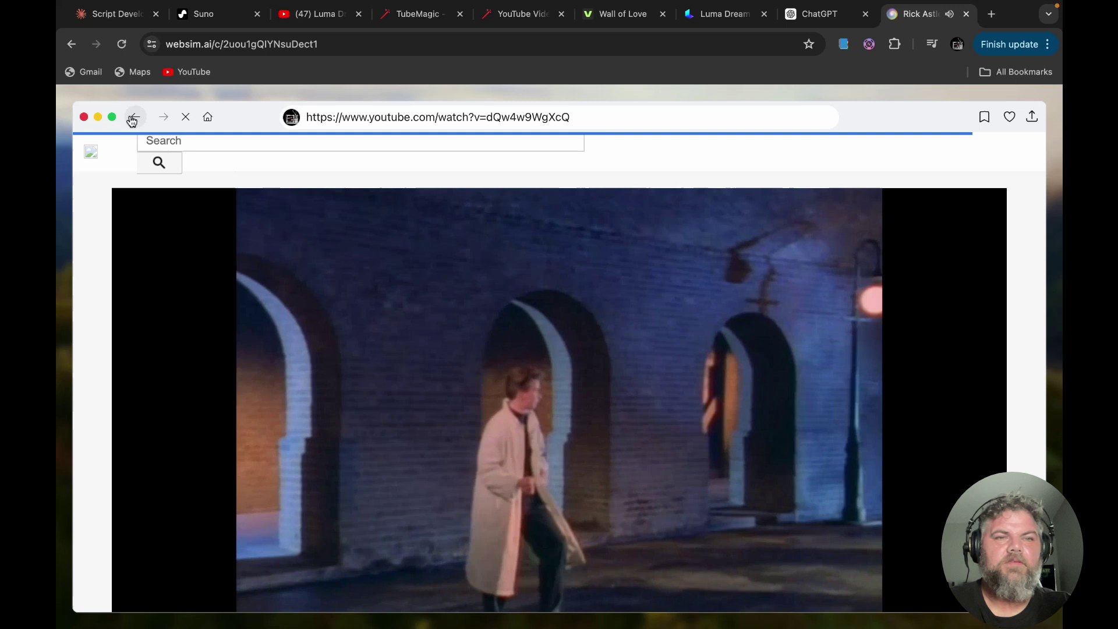
left_click(133, 120)
mouse_move(90, 226)
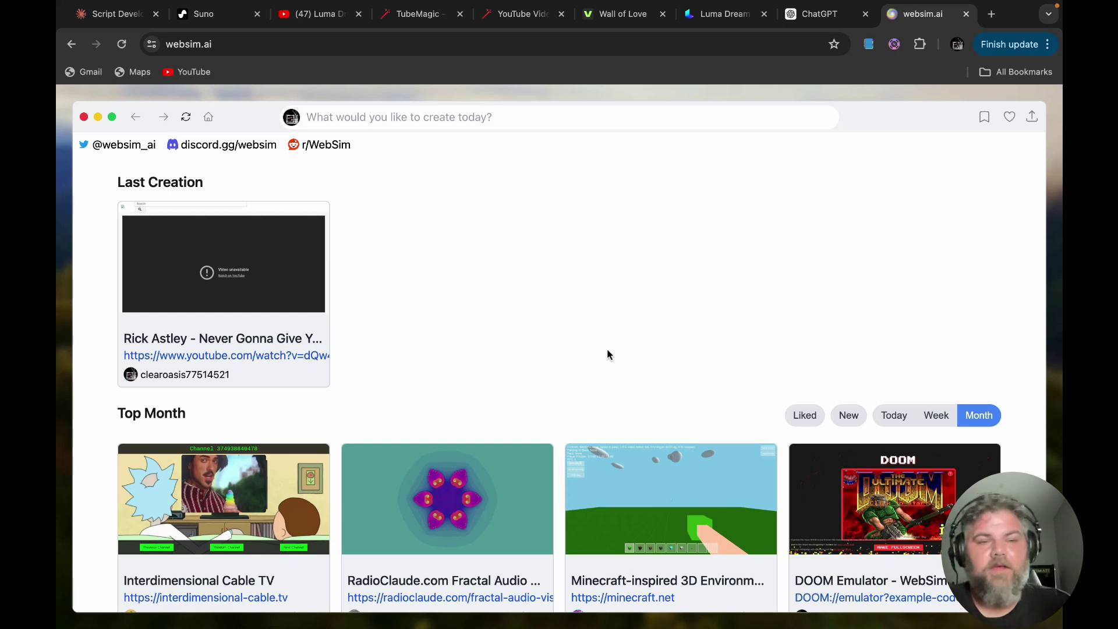
left_click(441, 120)
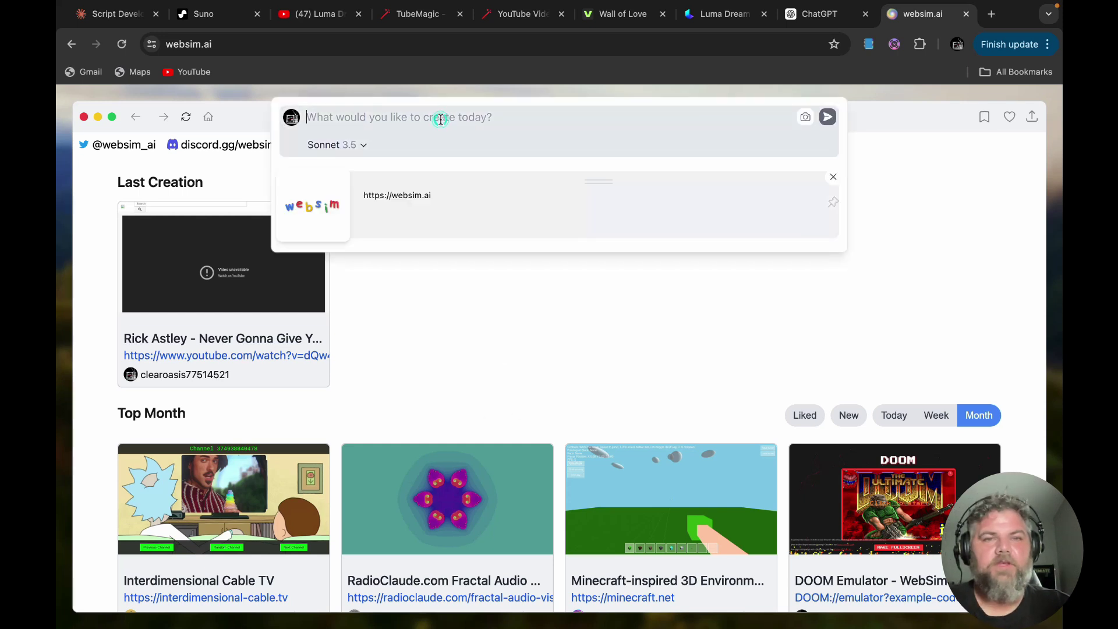
left_click(228, 330)
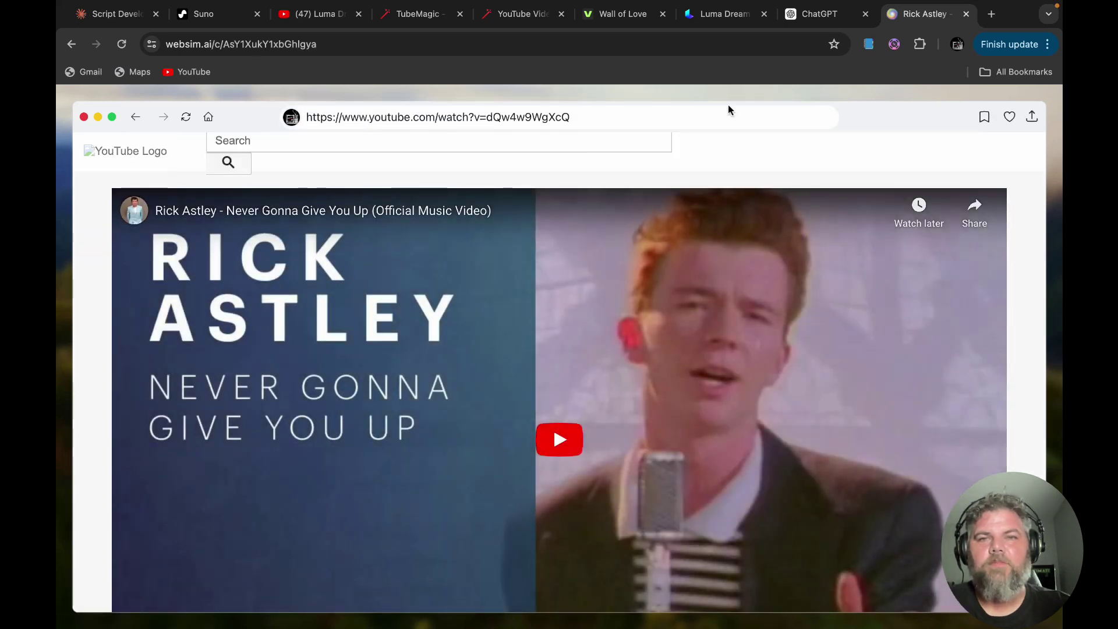
left_click(728, 107)
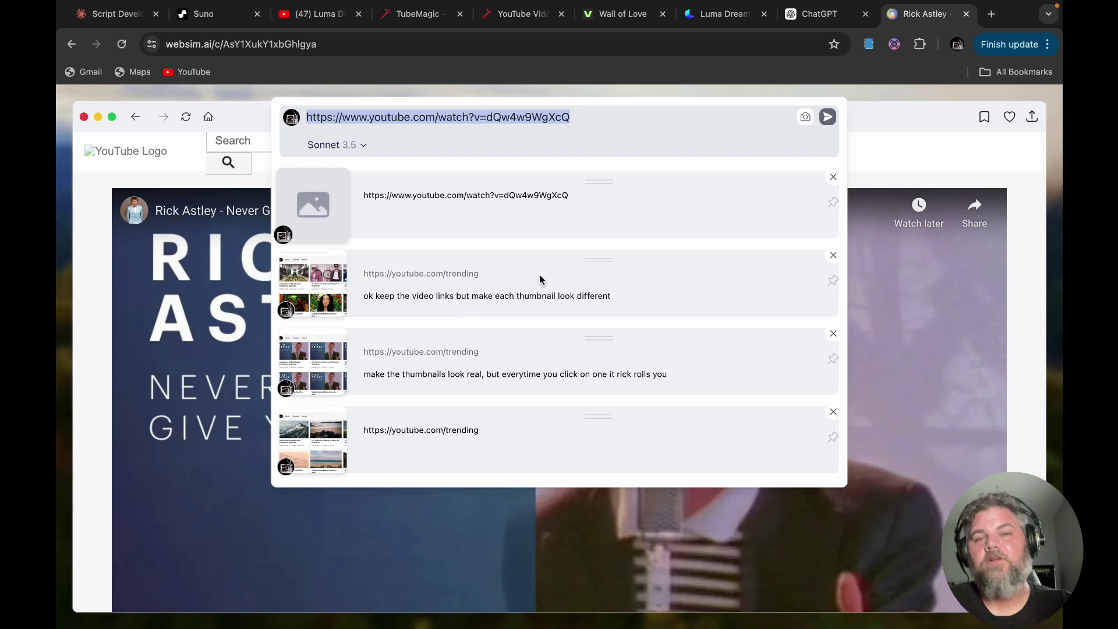
left_click(922, 147)
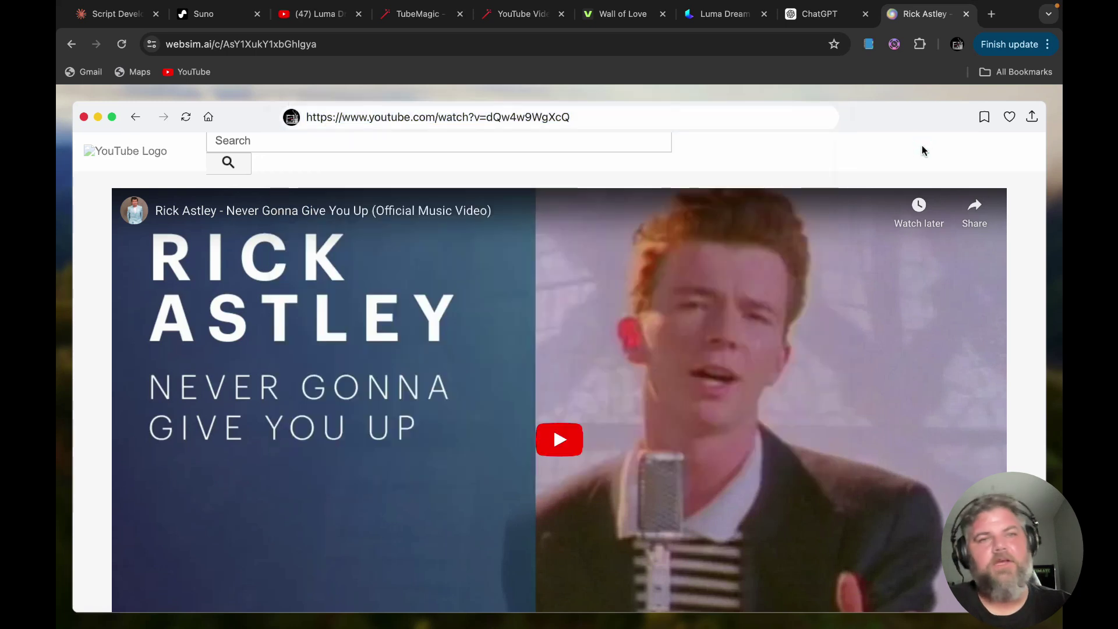
left_click(211, 123)
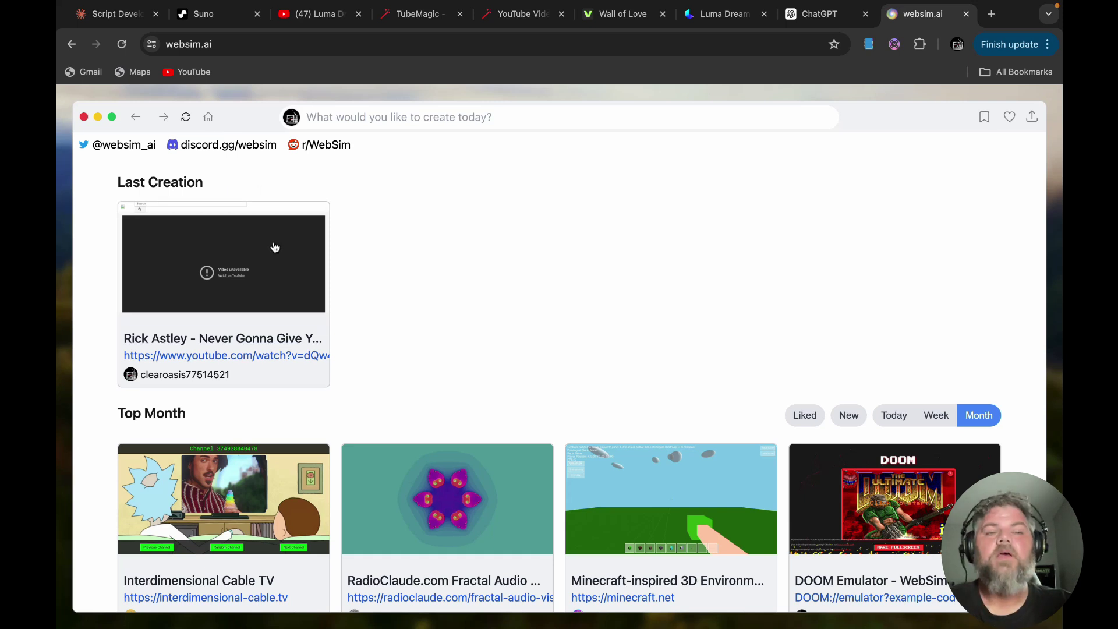
scroll(407, 347, "down", 2)
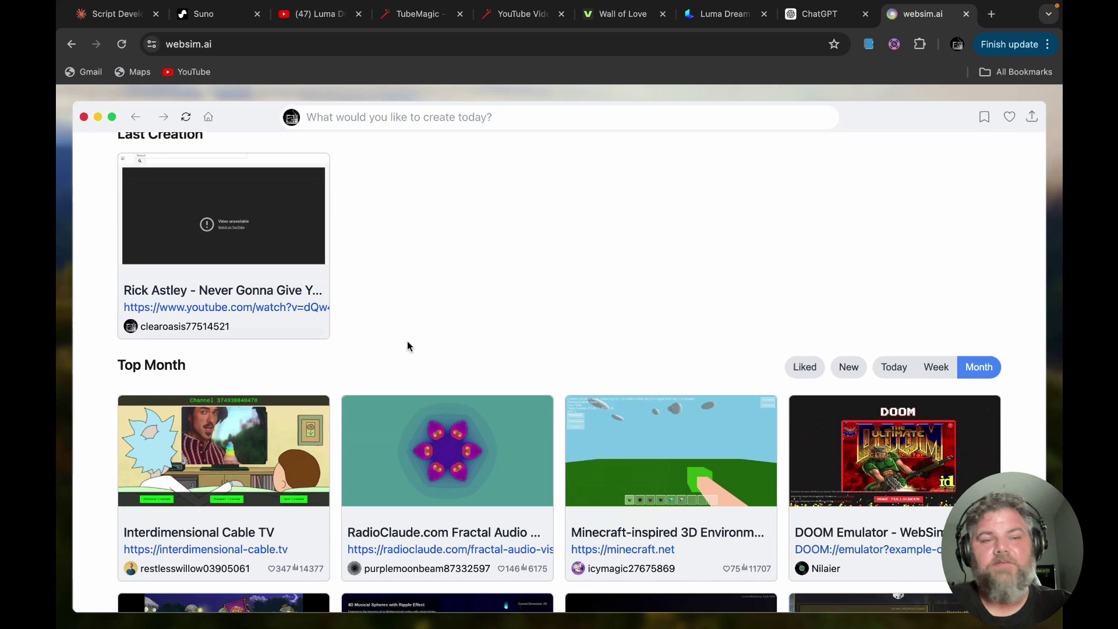
scroll(408, 346, "down", 3)
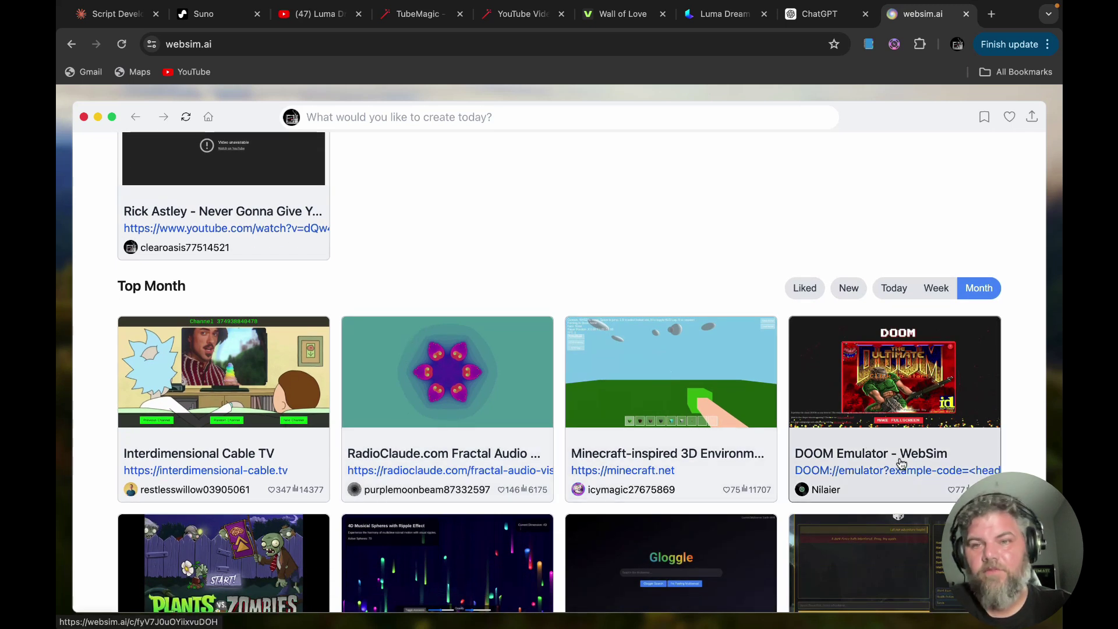
left_click(912, 396)
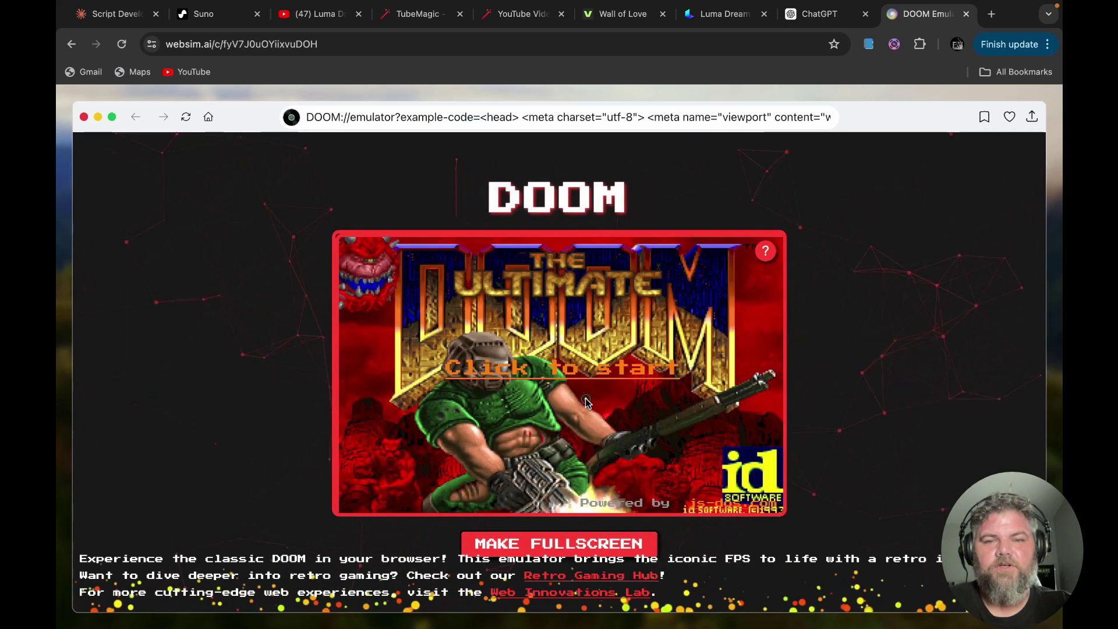
left_click(603, 374)
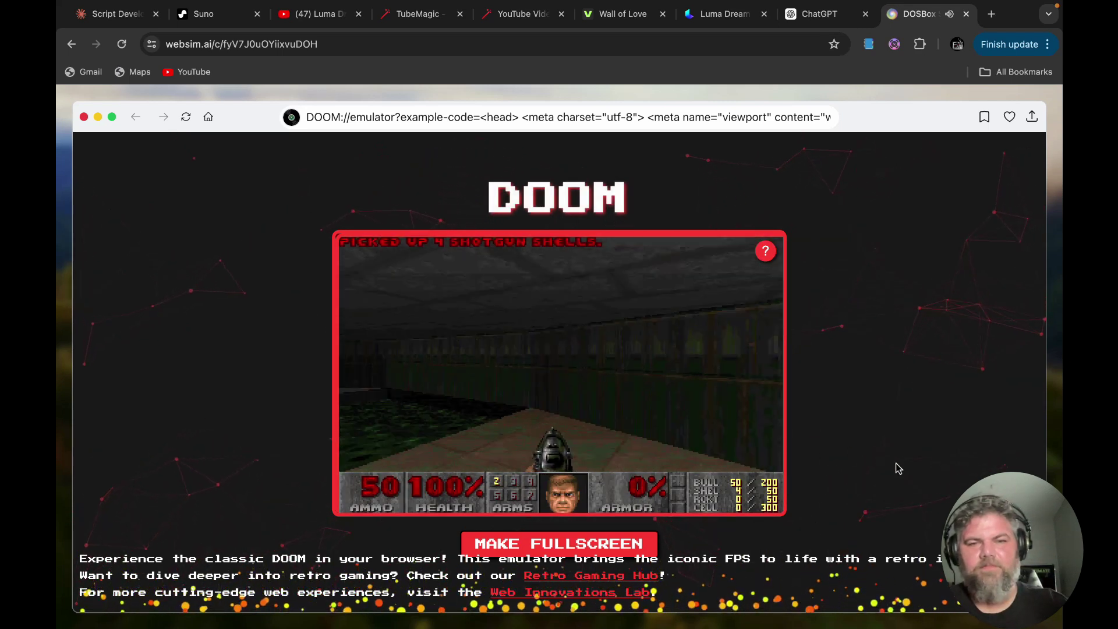
key("Escape")
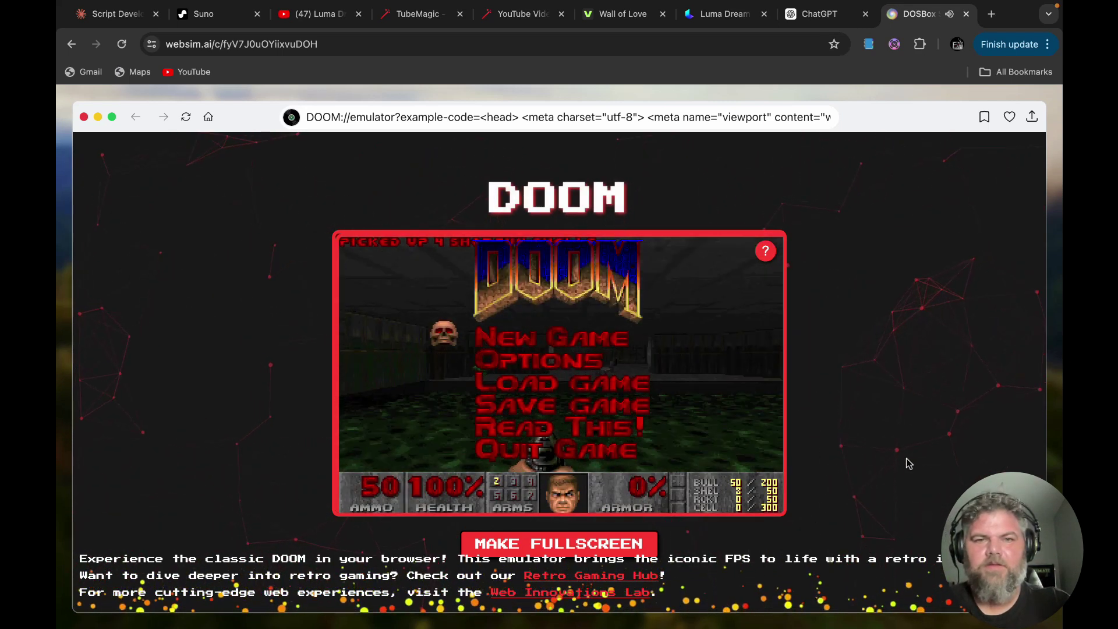
key("Escape")
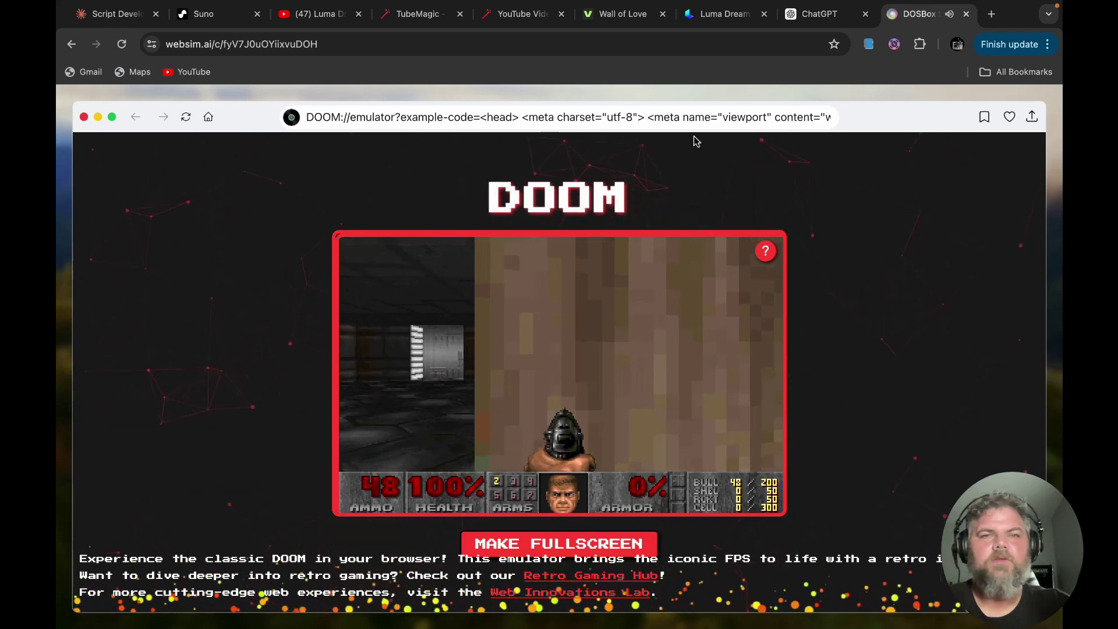
left_click(816, 117)
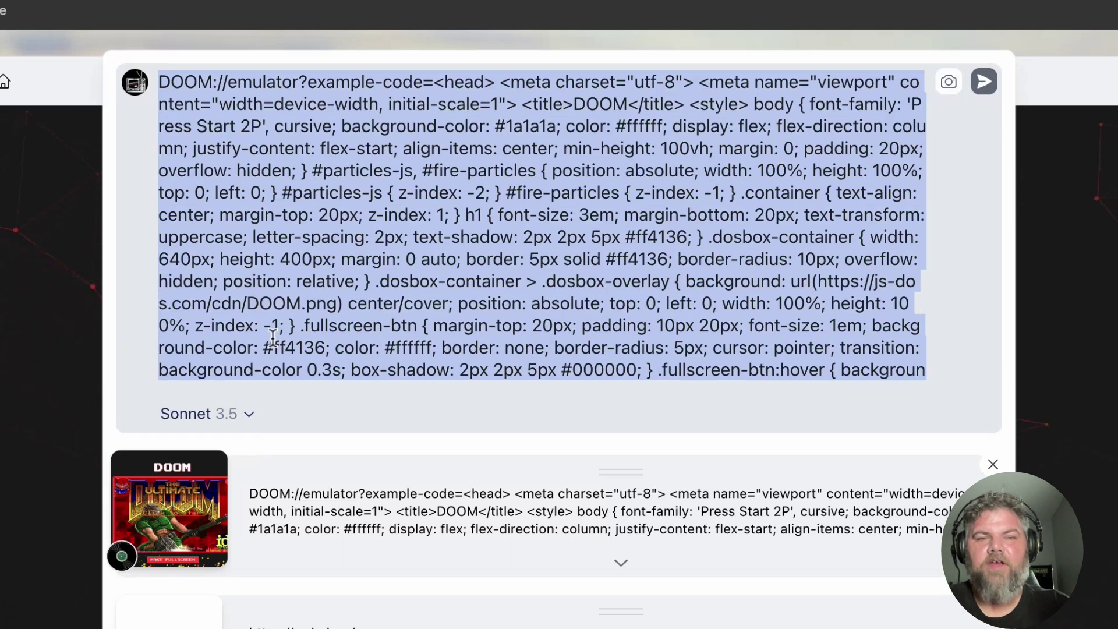
left_click(86, 305)
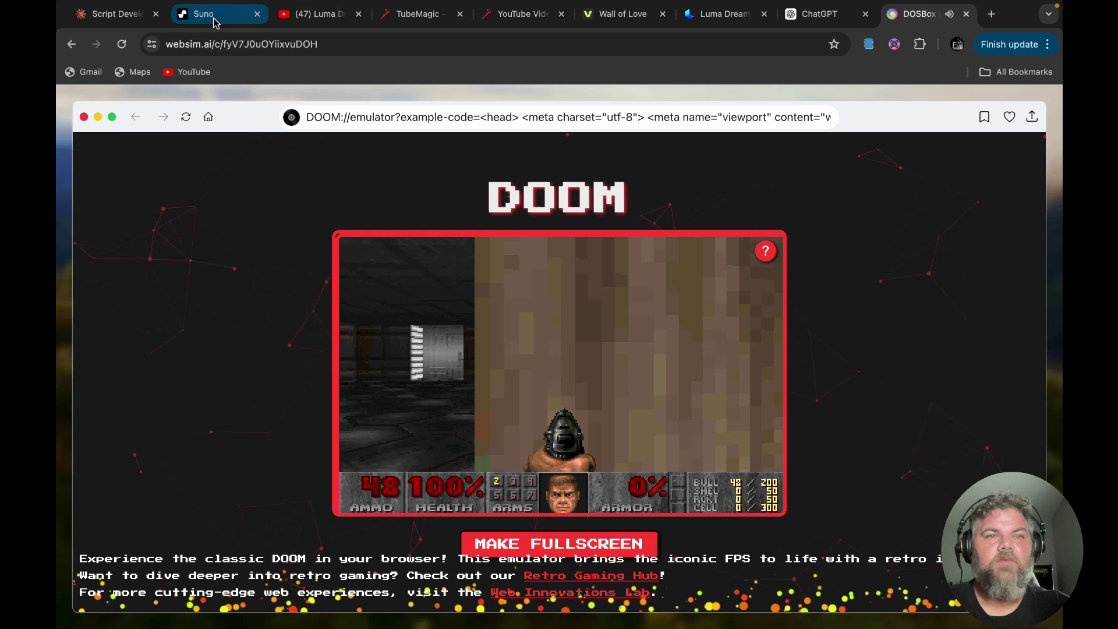
left_click(208, 118)
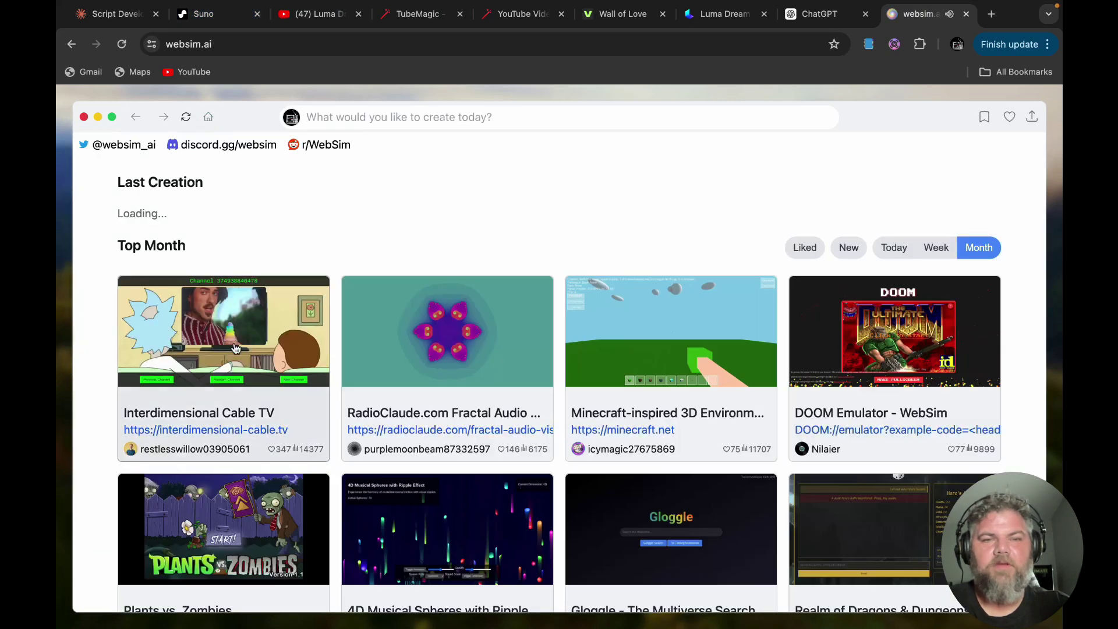
scroll(235, 343, "down", 3)
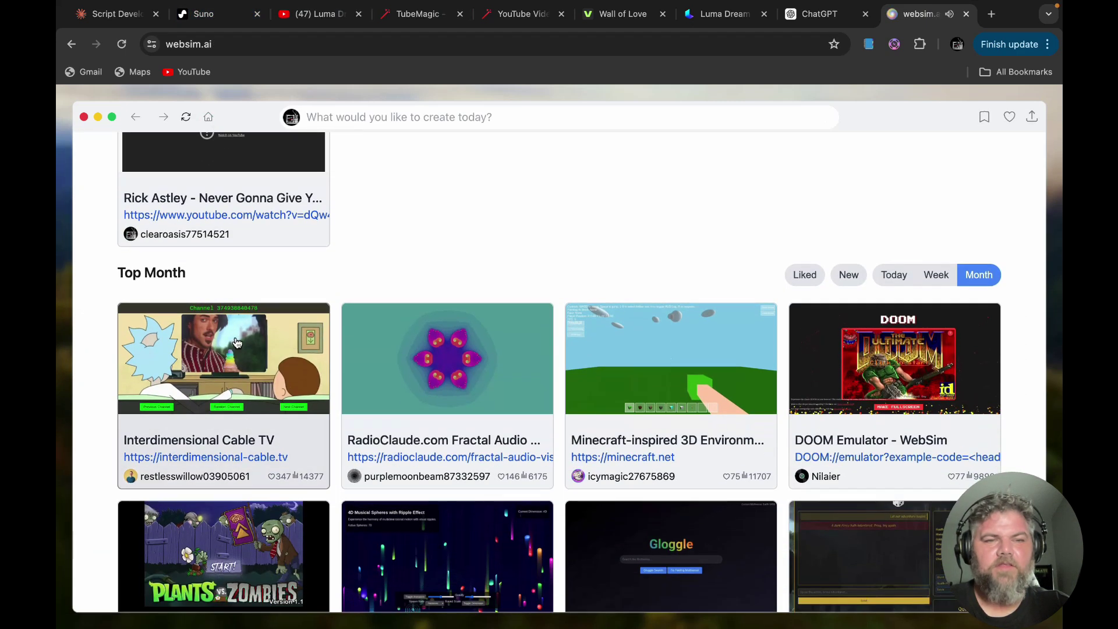
left_click(237, 343)
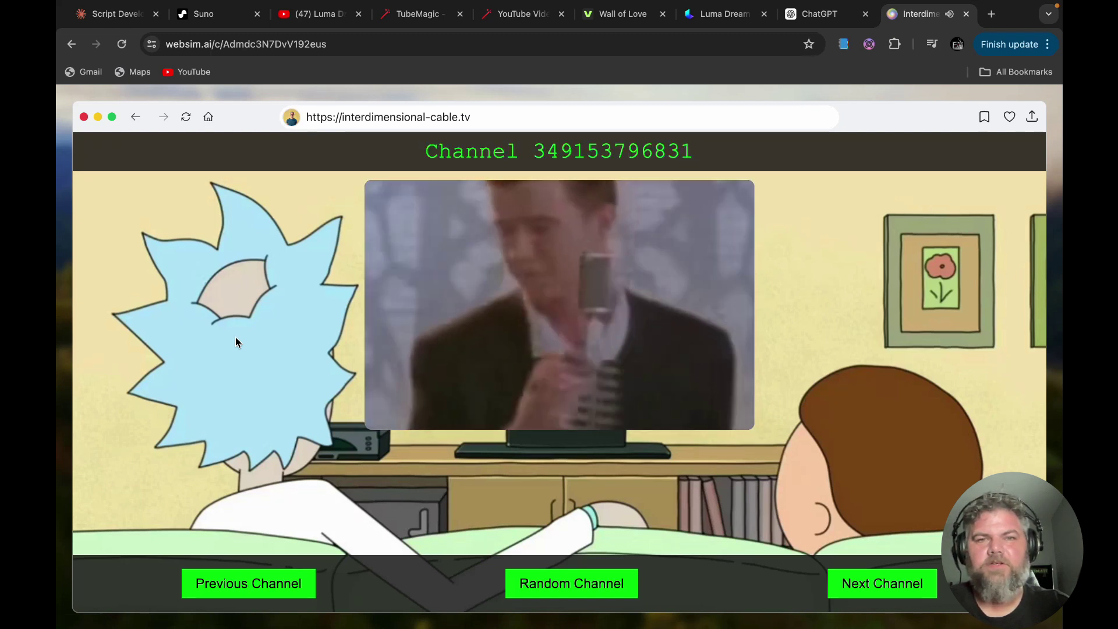
left_click(887, 591)
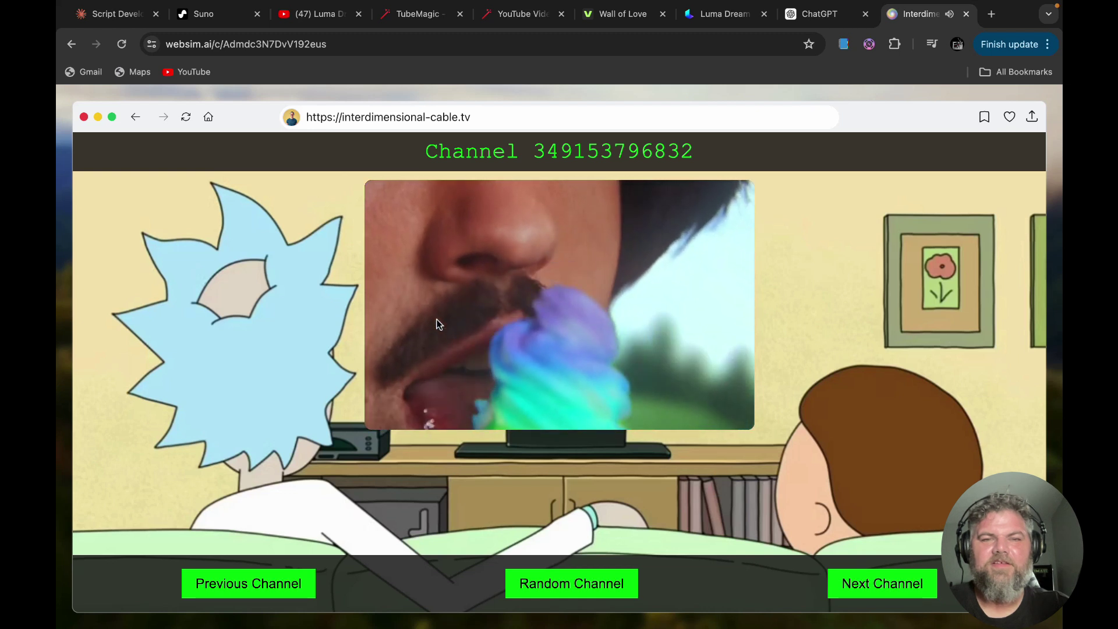
left_click(438, 323)
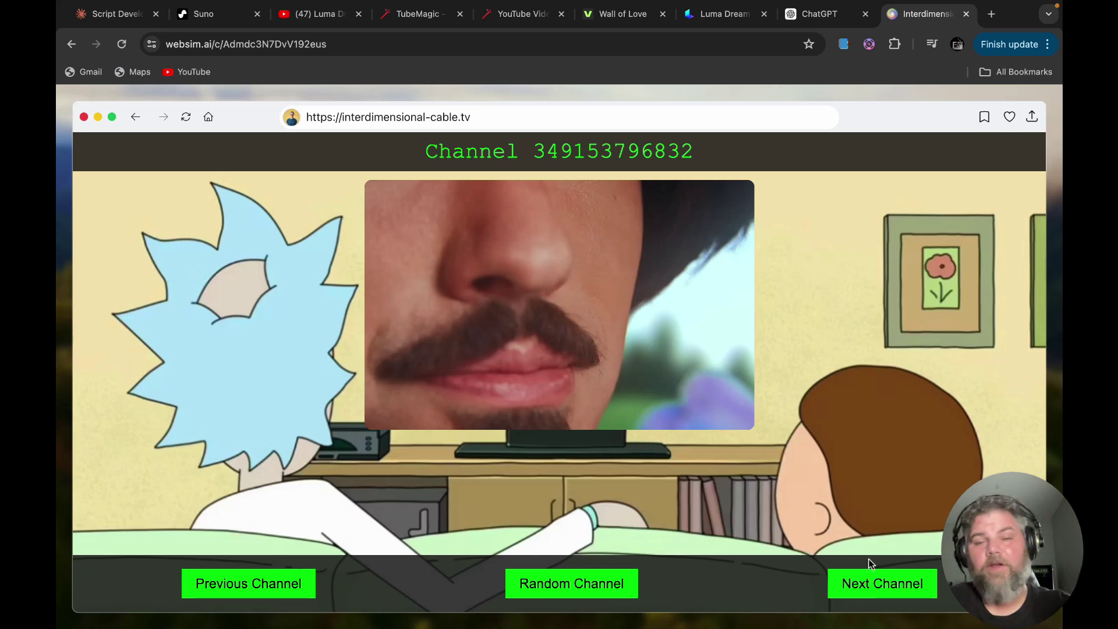
left_click(899, 582)
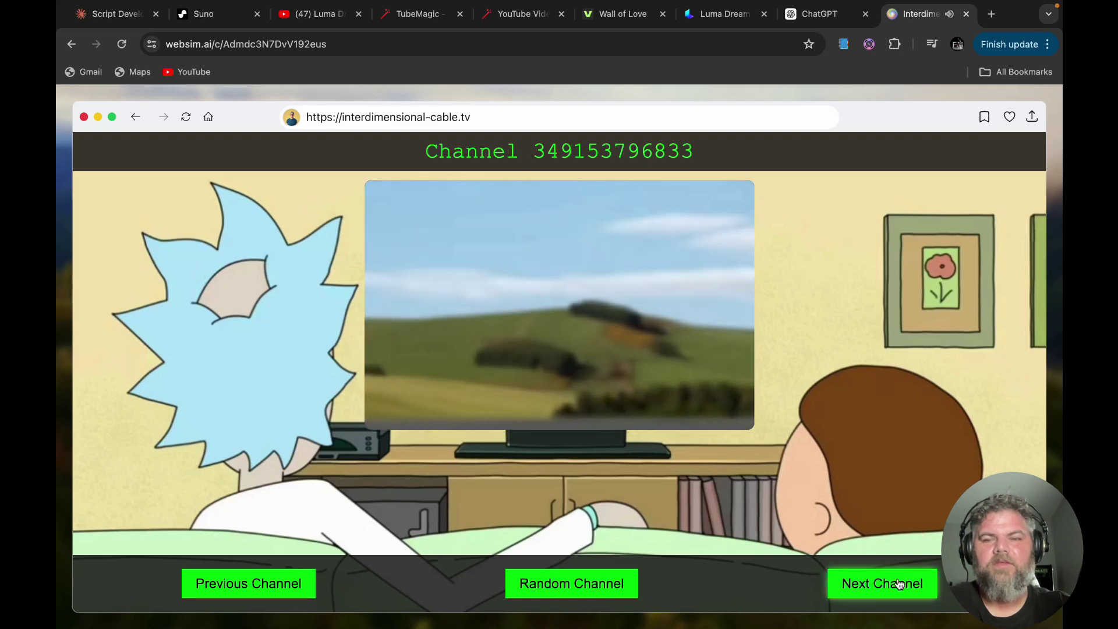
left_click(898, 583)
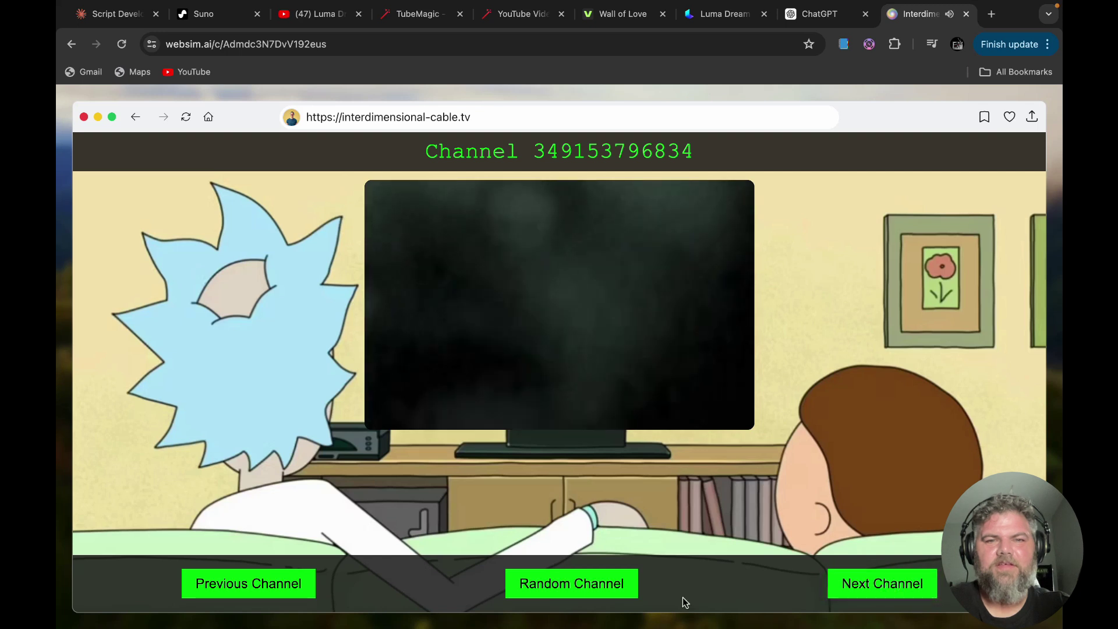
left_click(597, 583)
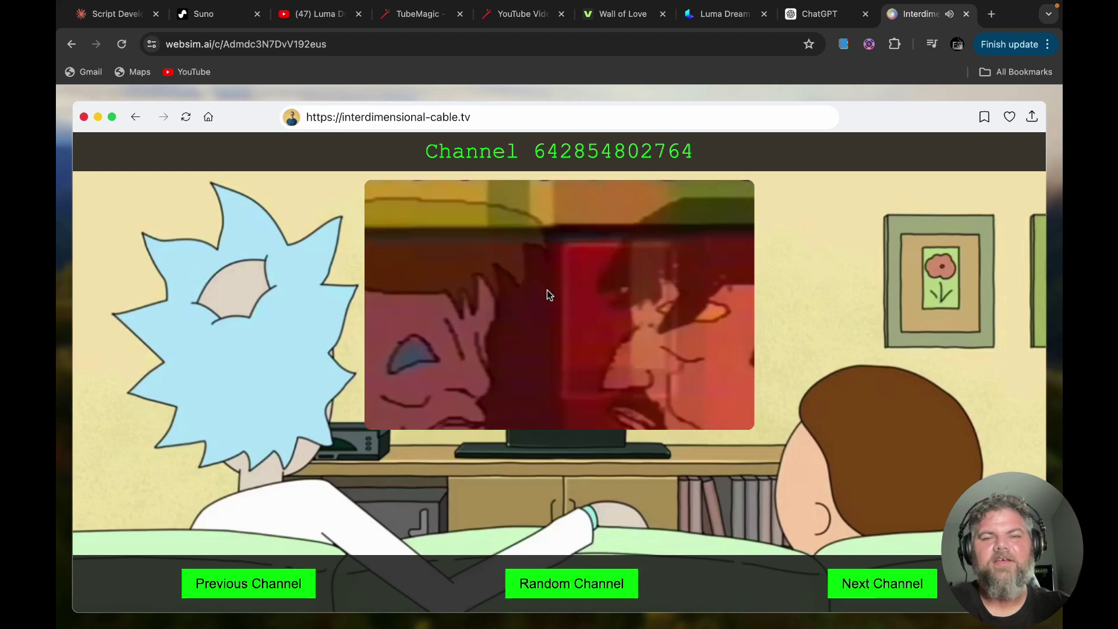
left_click(547, 288)
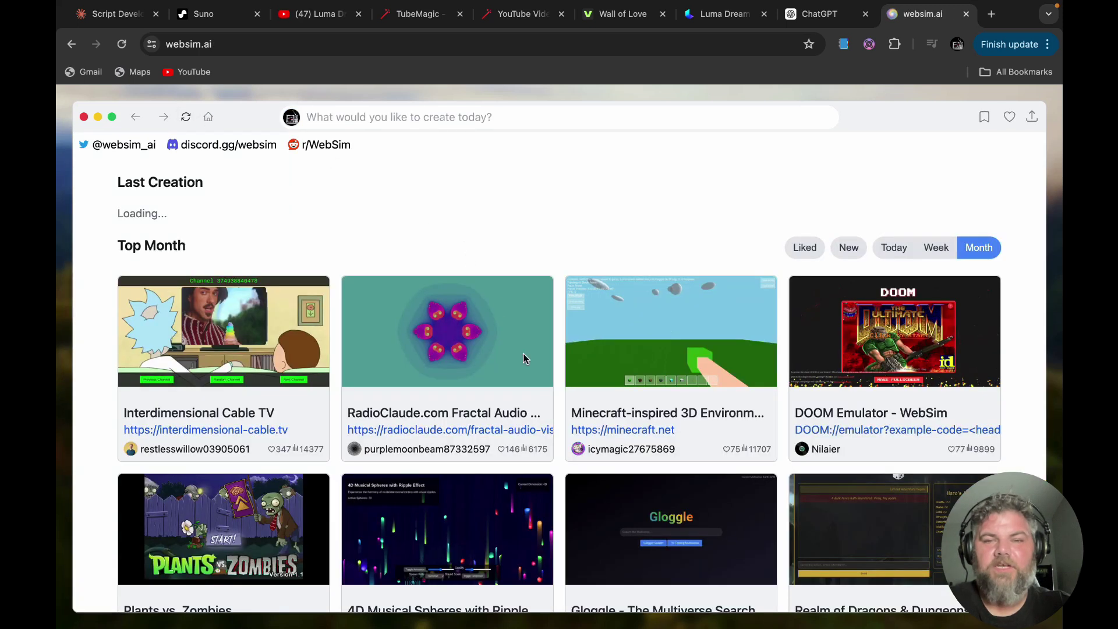
Open the SoundFont Keyboard creation from the gallery and try three piano notes
scroll(526, 372, "down", 10)
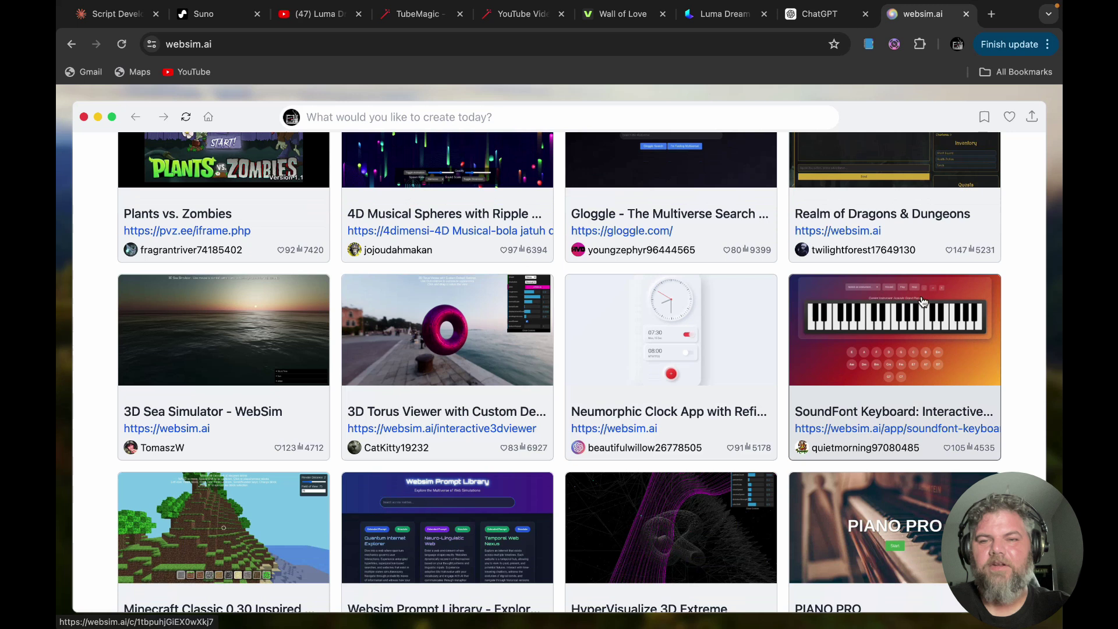
left_click(922, 300)
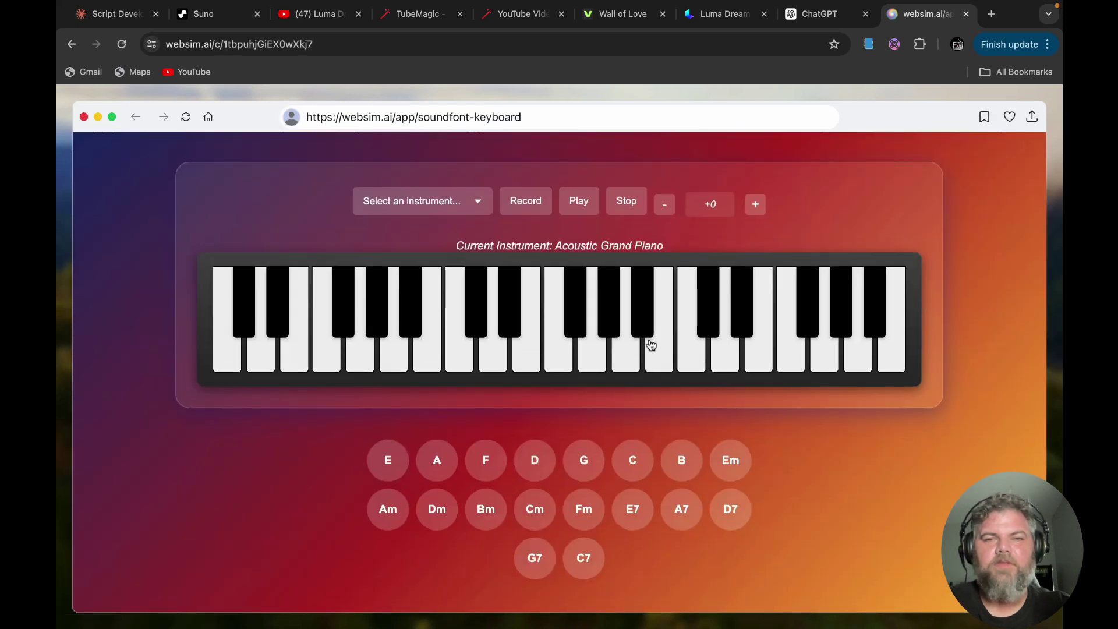
left_click(623, 357)
left_click(548, 350)
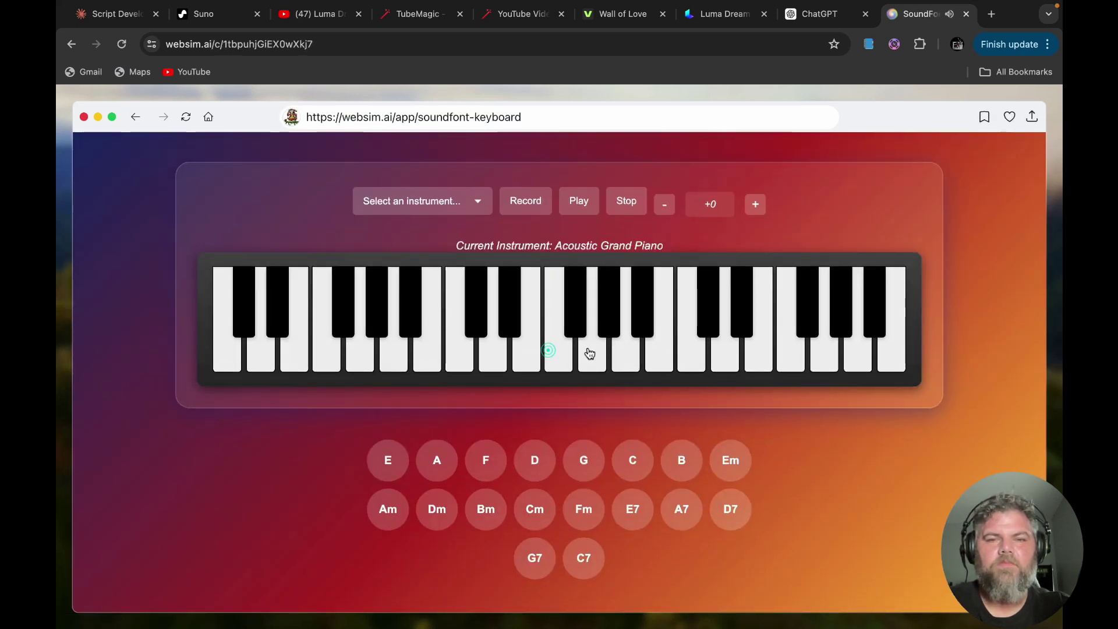
left_click(506, 345)
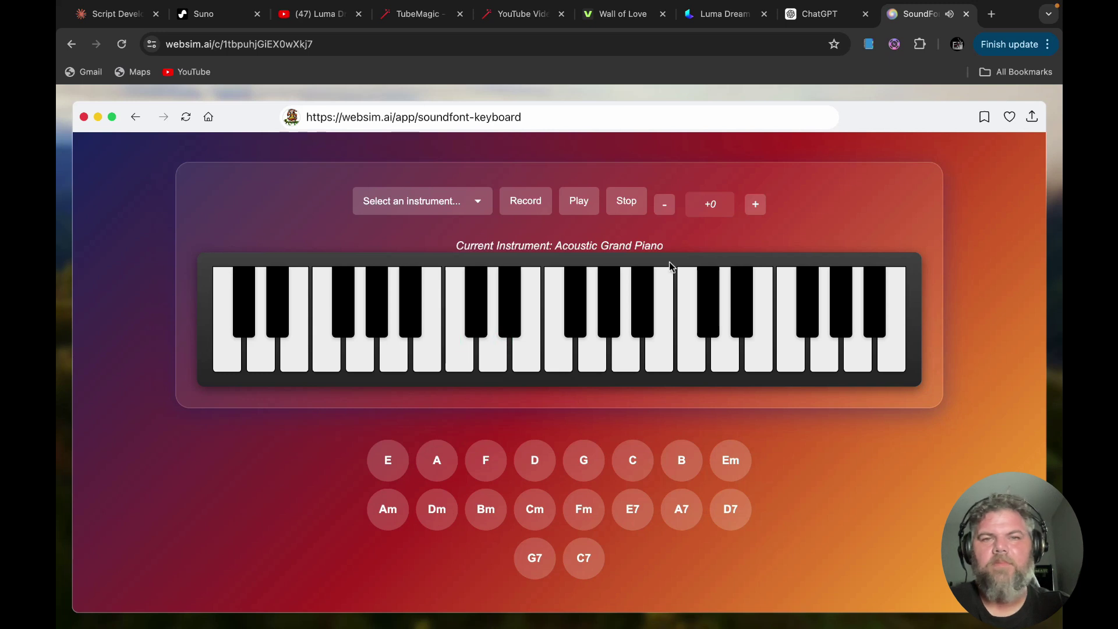
Record a six-note Acoustic Grand Piano melody, then stop the recording
left_click(525, 201)
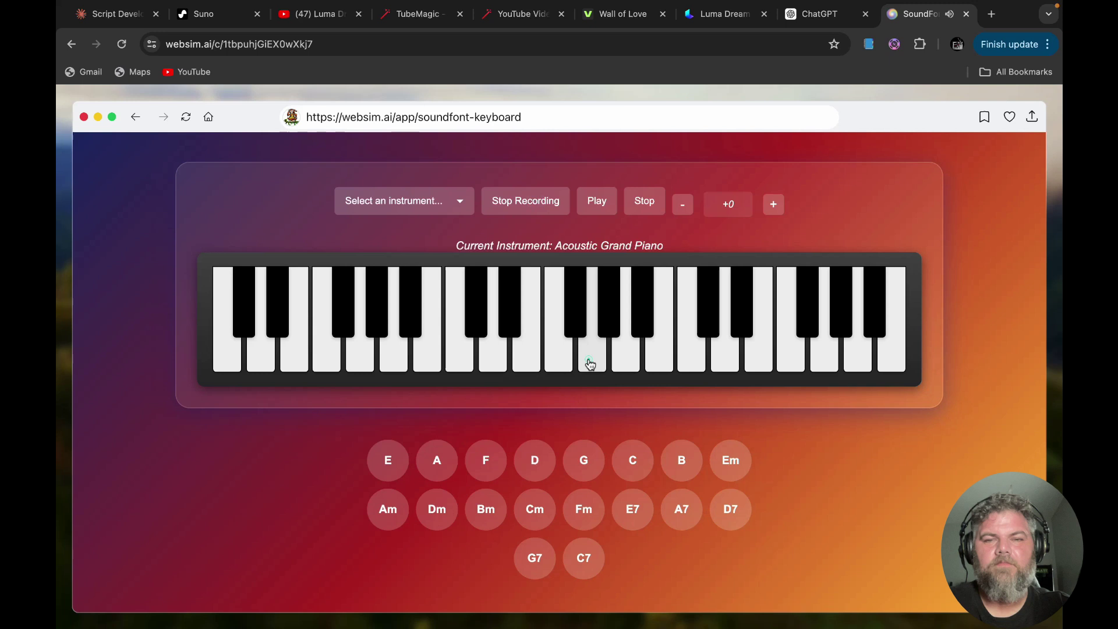
left_click(656, 370)
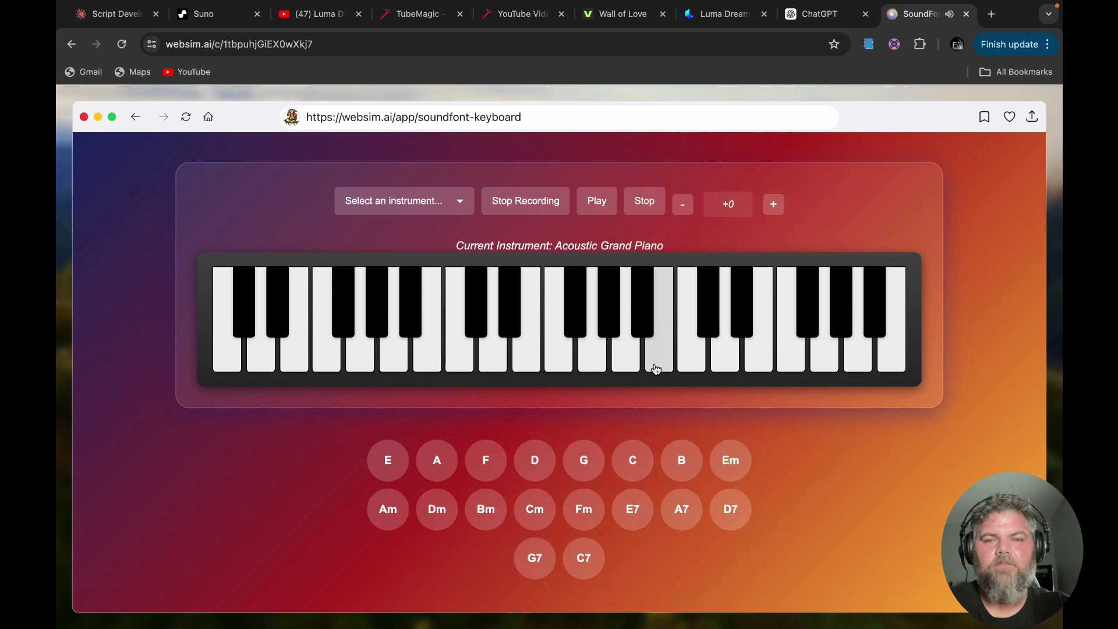
left_click(638, 369)
left_click(638, 369)
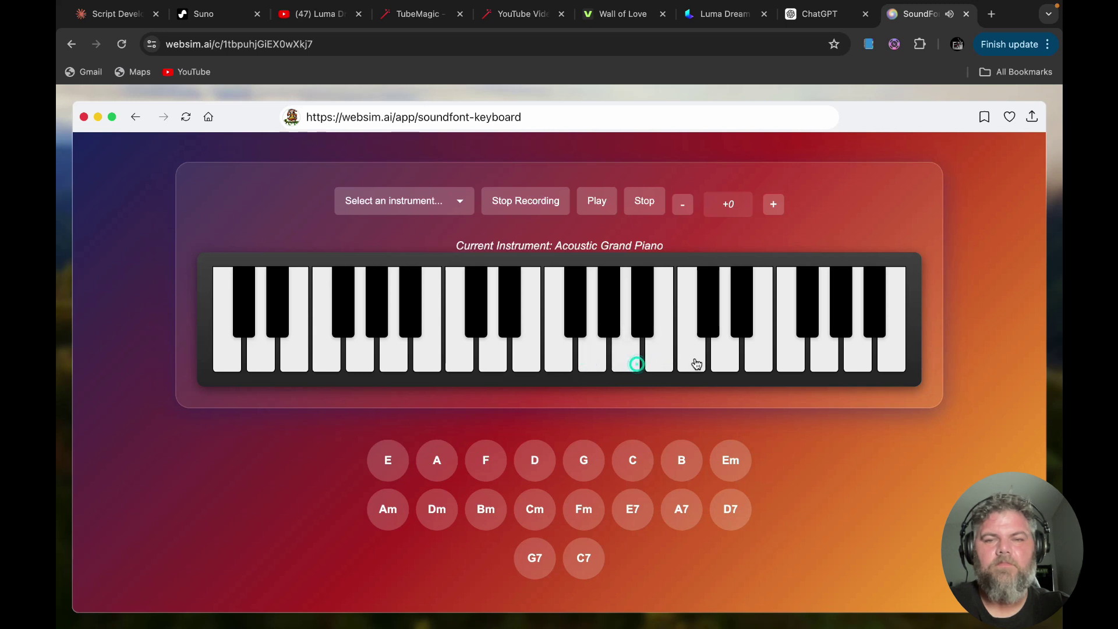
left_click(714, 360)
left_click(699, 361)
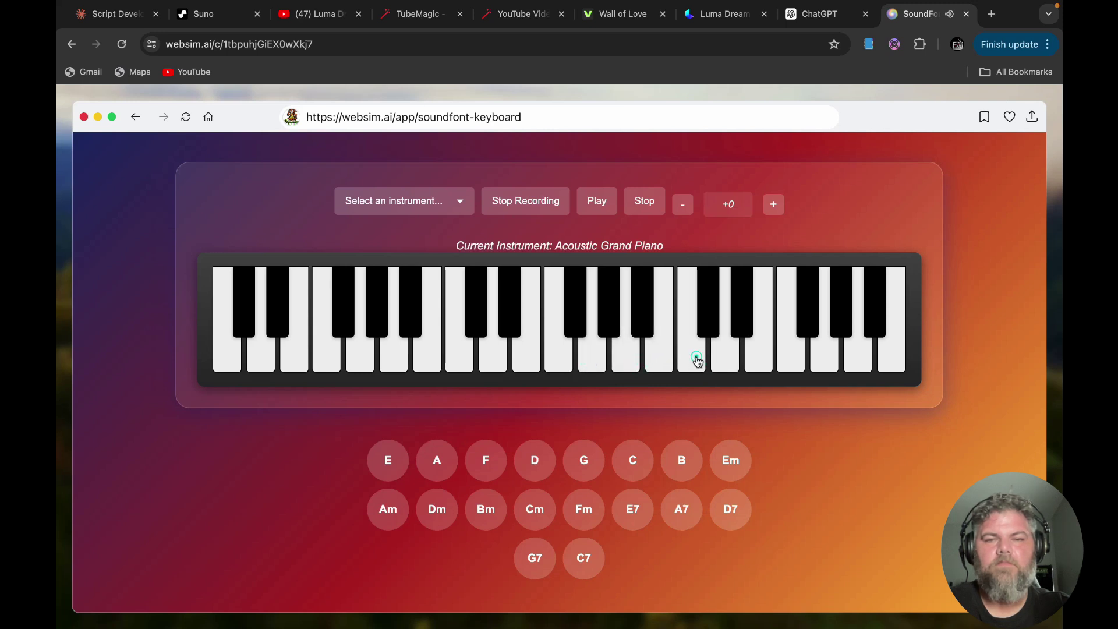
left_click(600, 368)
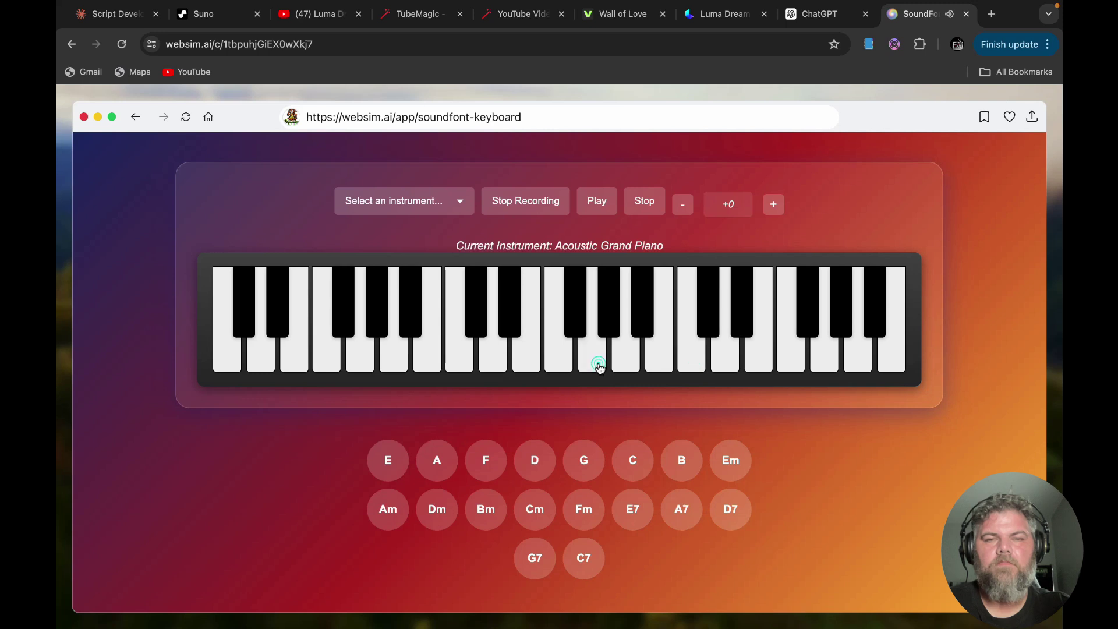
left_click(544, 199)
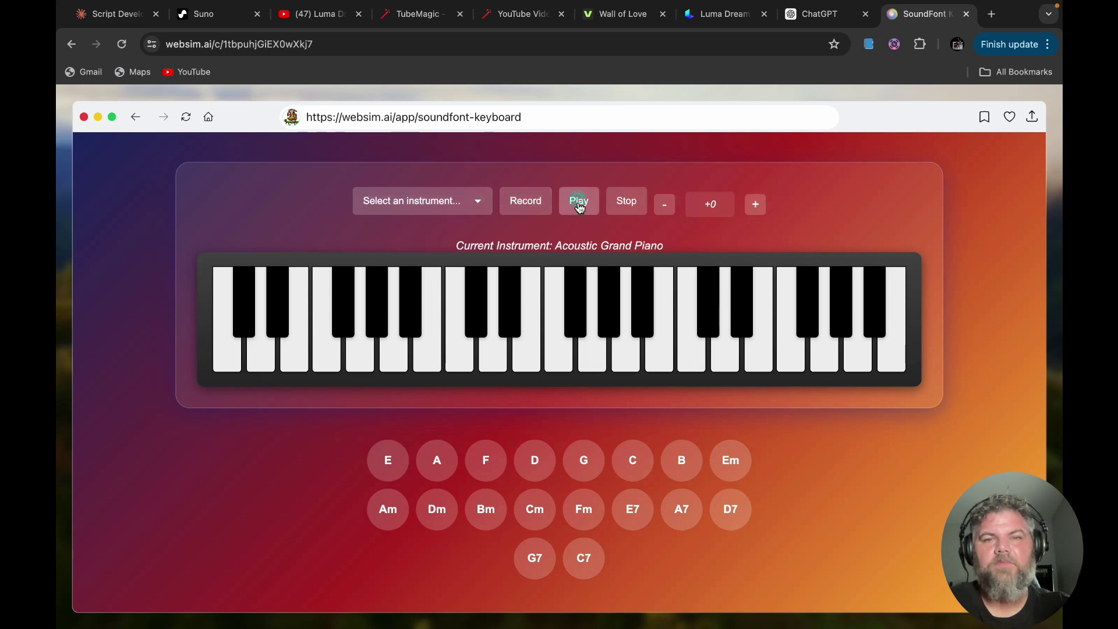
Go back to the home gallery and open the 3D Roller Coaster Simulator
left_click(208, 119)
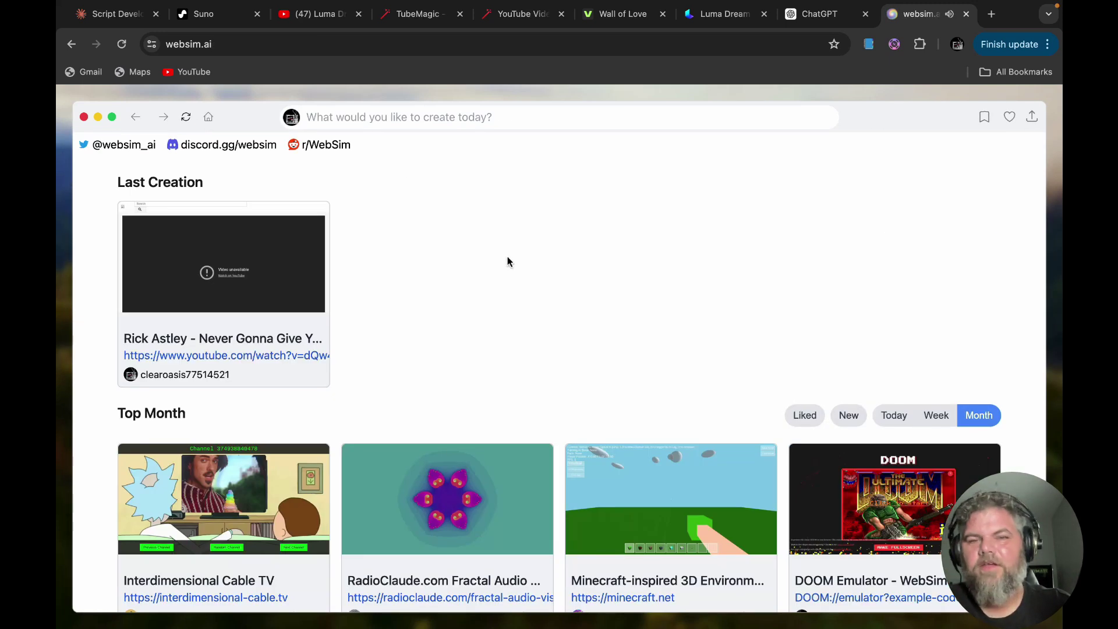
scroll(547, 323, "down", 10)
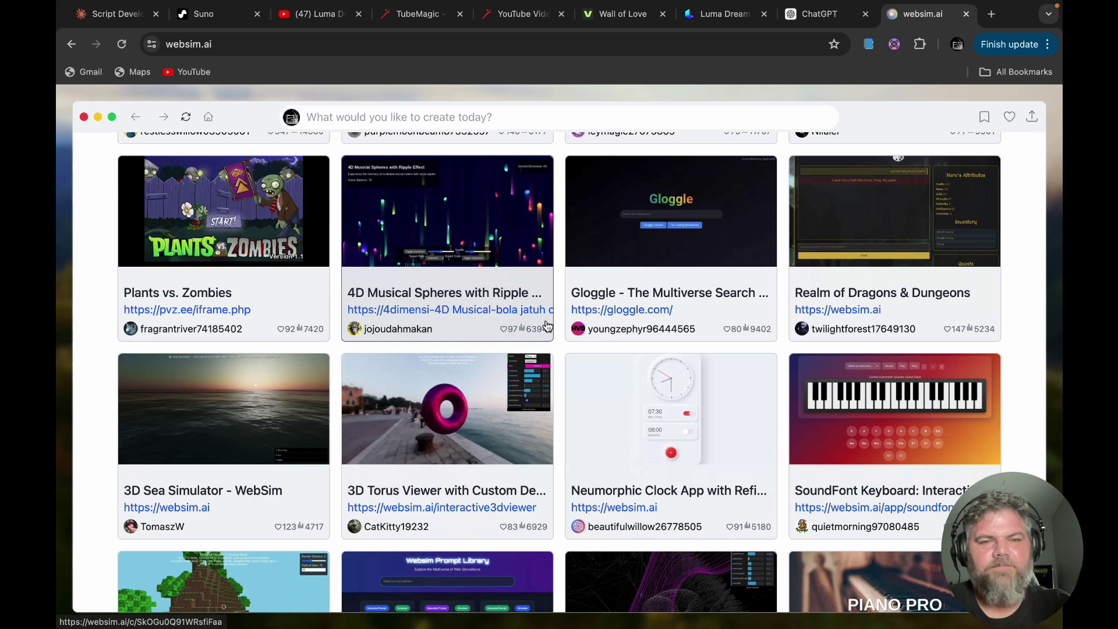
scroll(412, 431, "down", 7)
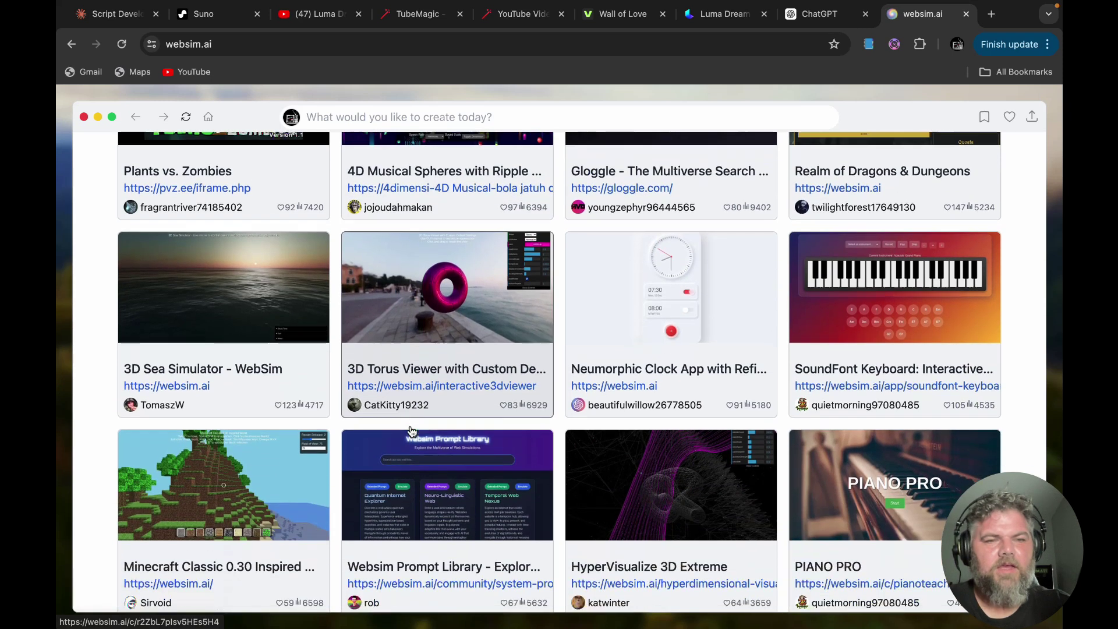
scroll(411, 431, "down", 4)
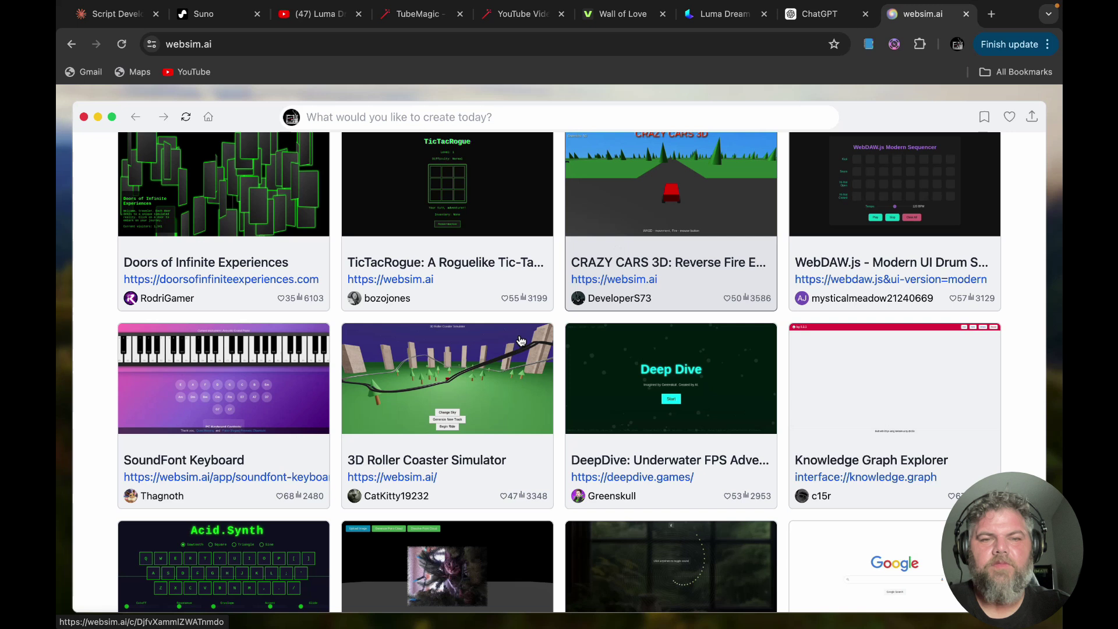
left_click(483, 402)
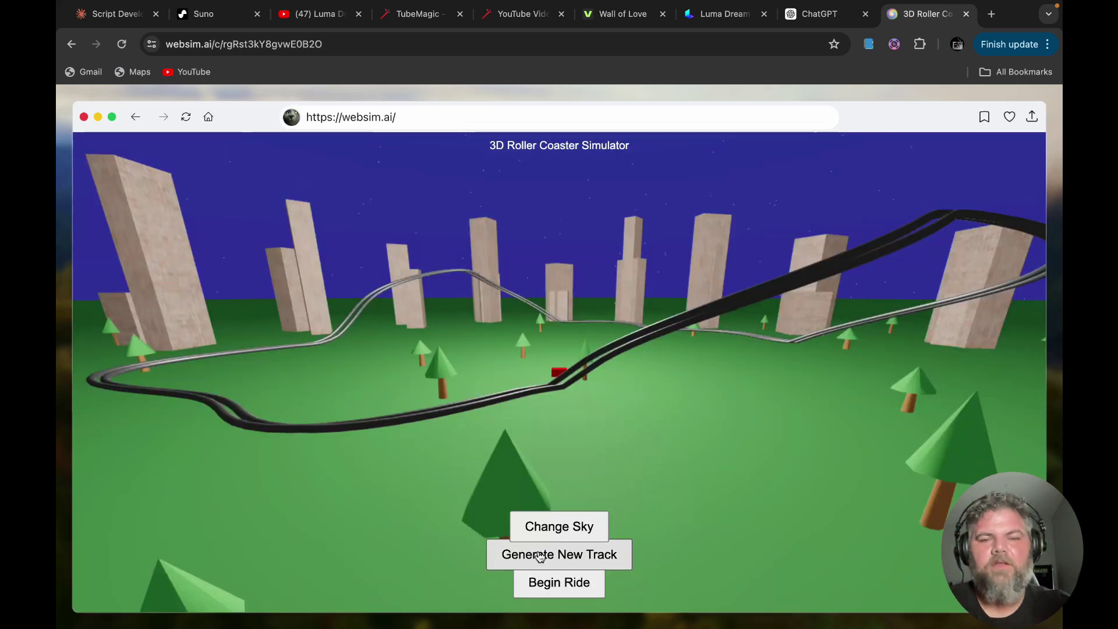
Begin the roller coaster ride, pause it, and return to the WebSim home page
left_click(572, 585)
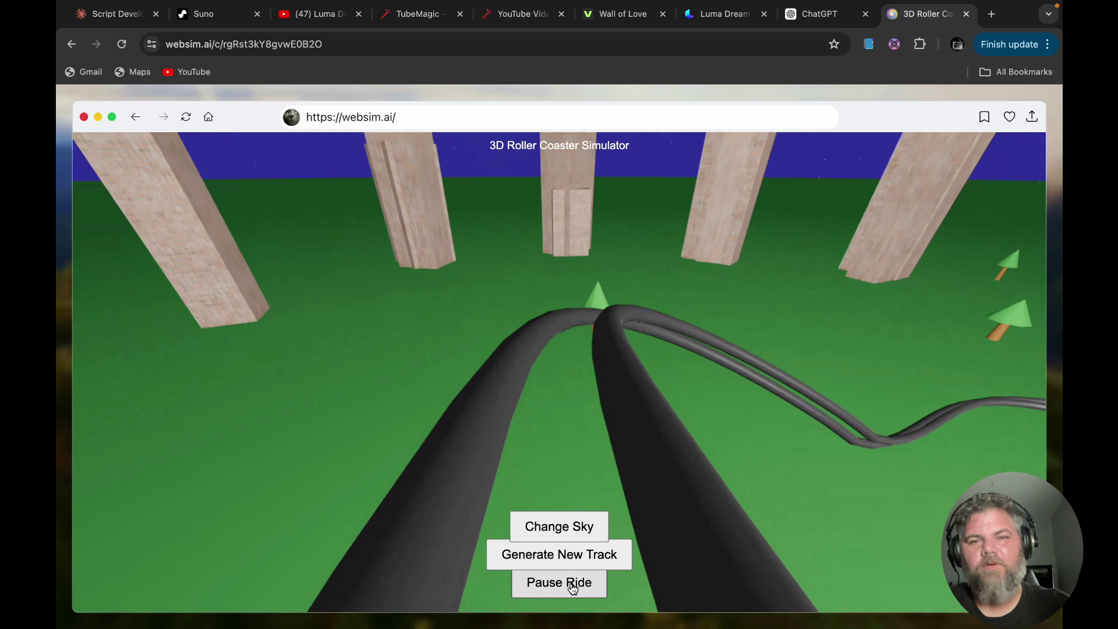
left_click(602, 577)
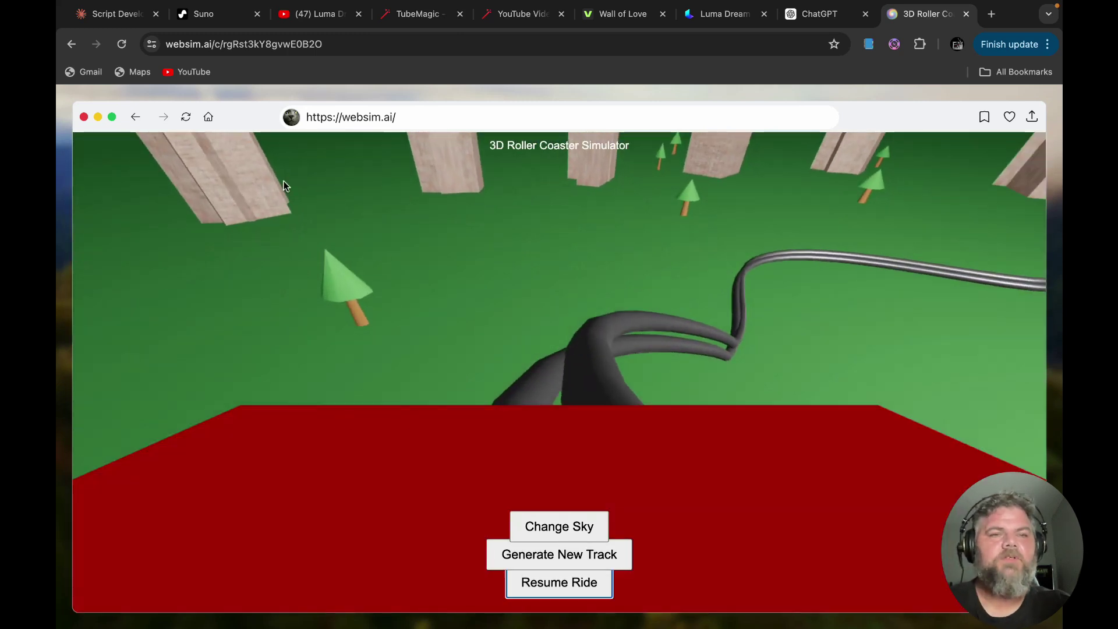
left_click(210, 118)
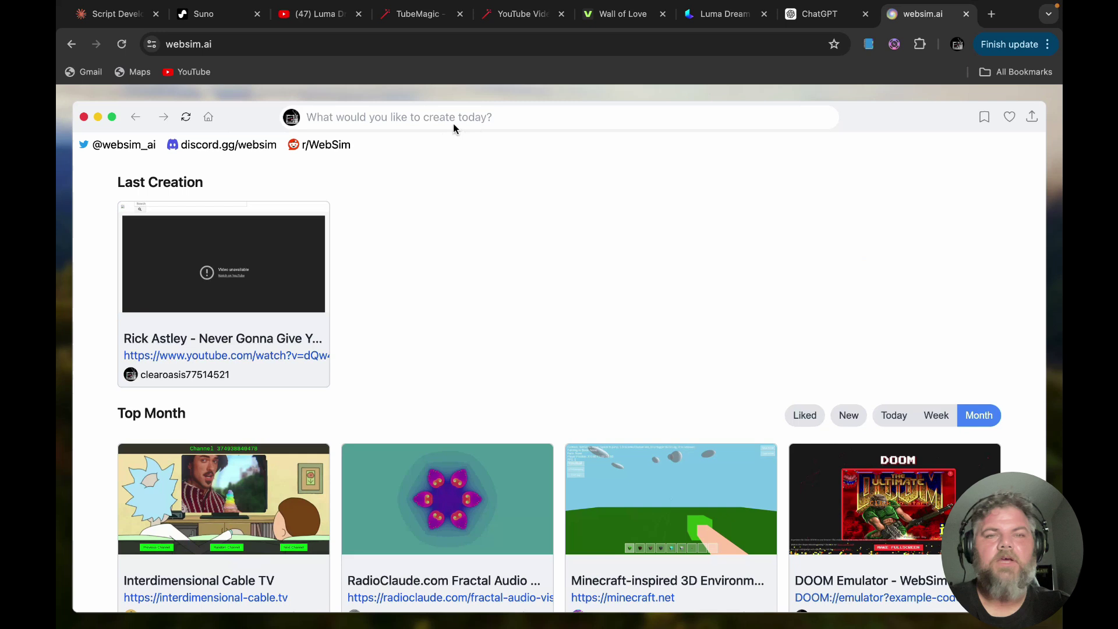
Submit the creation prompt 'a site about cheese'
left_click(453, 114)
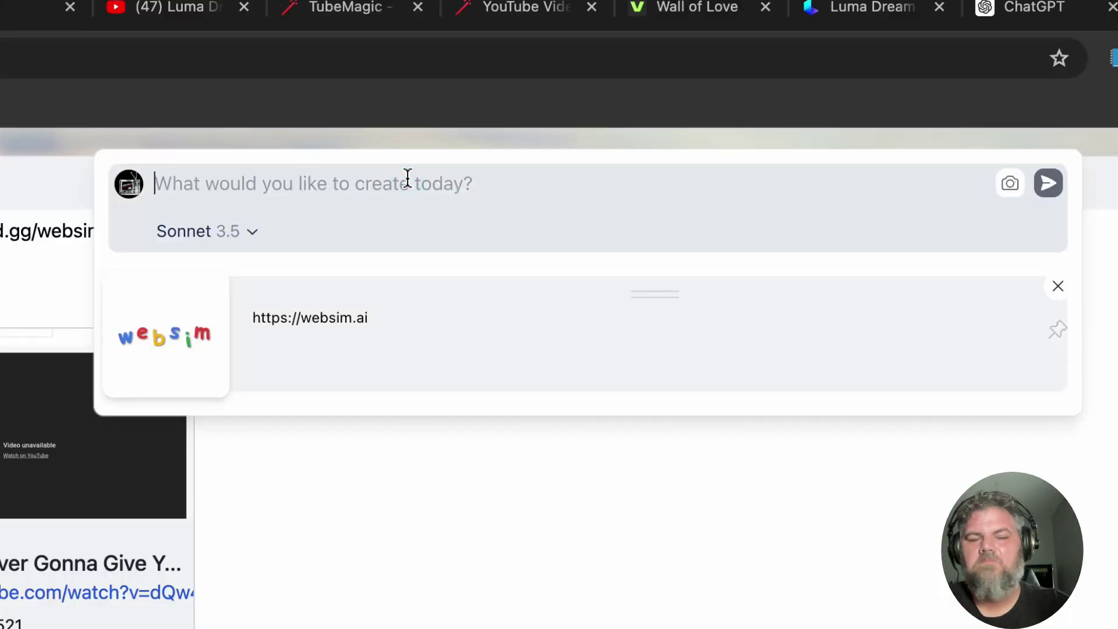
type("a site about cheese")
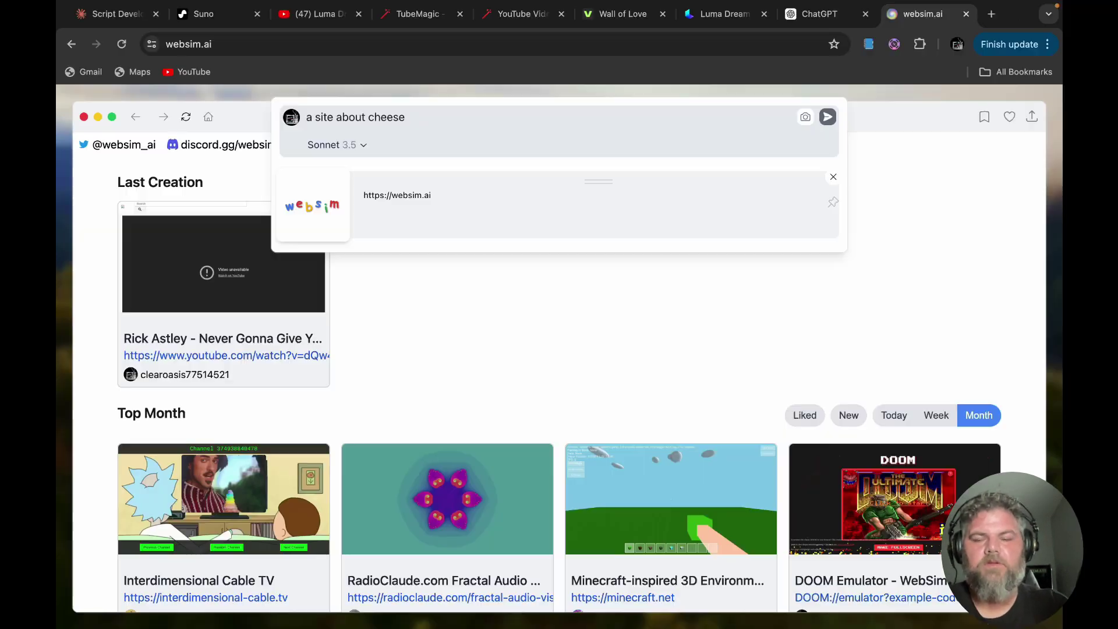
key("Return")
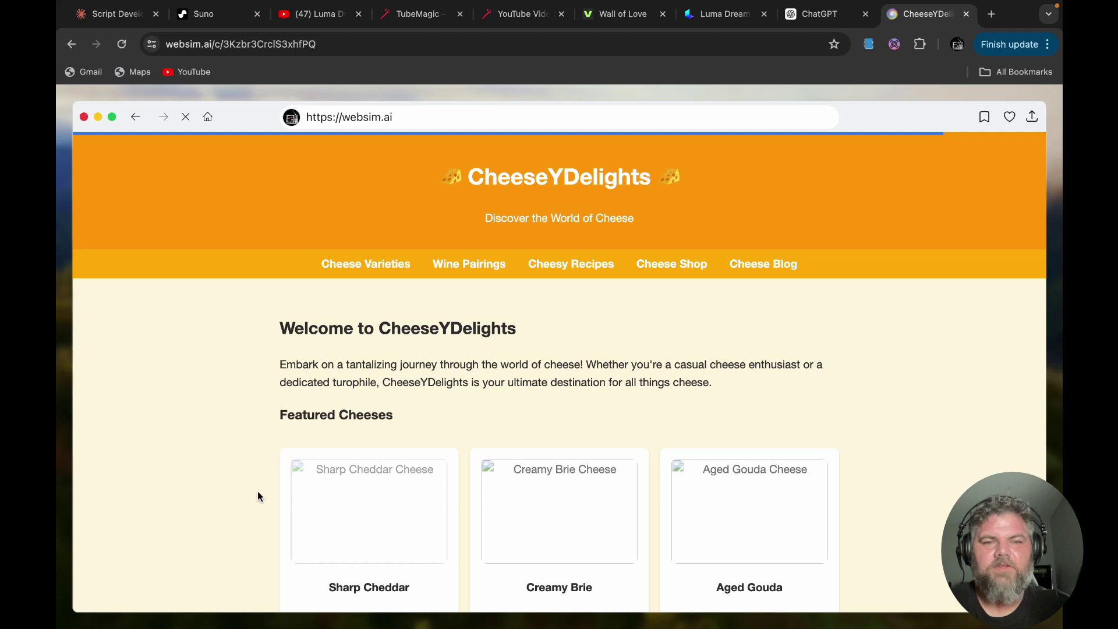
Scroll down to the CheeseYDelights Featured Cheeses cards and back up
scroll(258, 491, "down", 3)
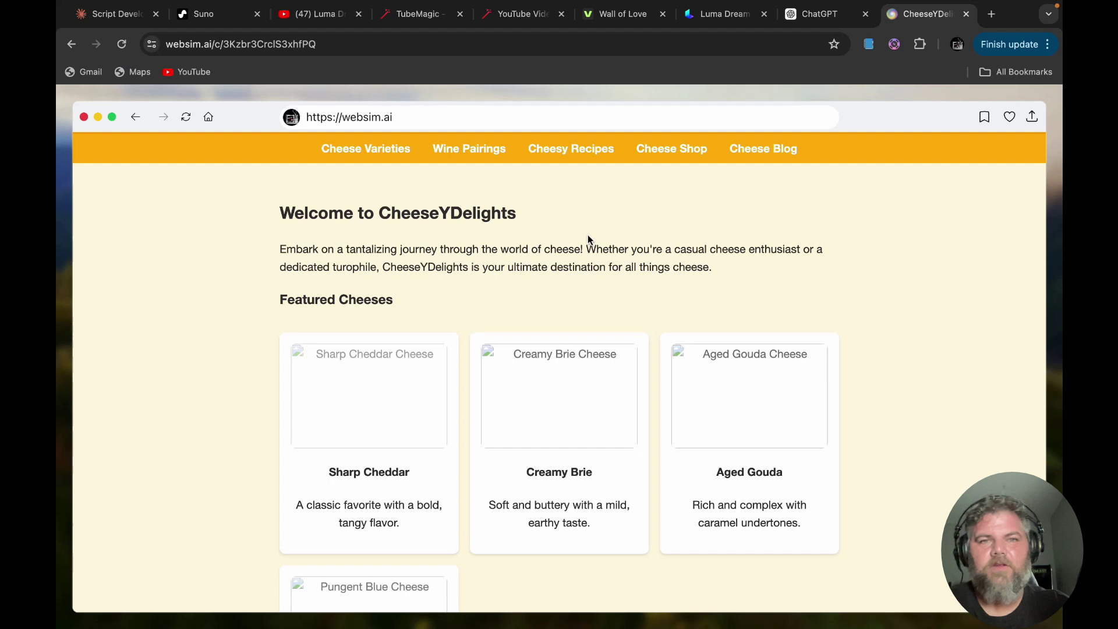
scroll(539, 230, "up", 3)
Replace the address with the prompt 'make it a video game about cheese' and submit it
left_click(506, 114)
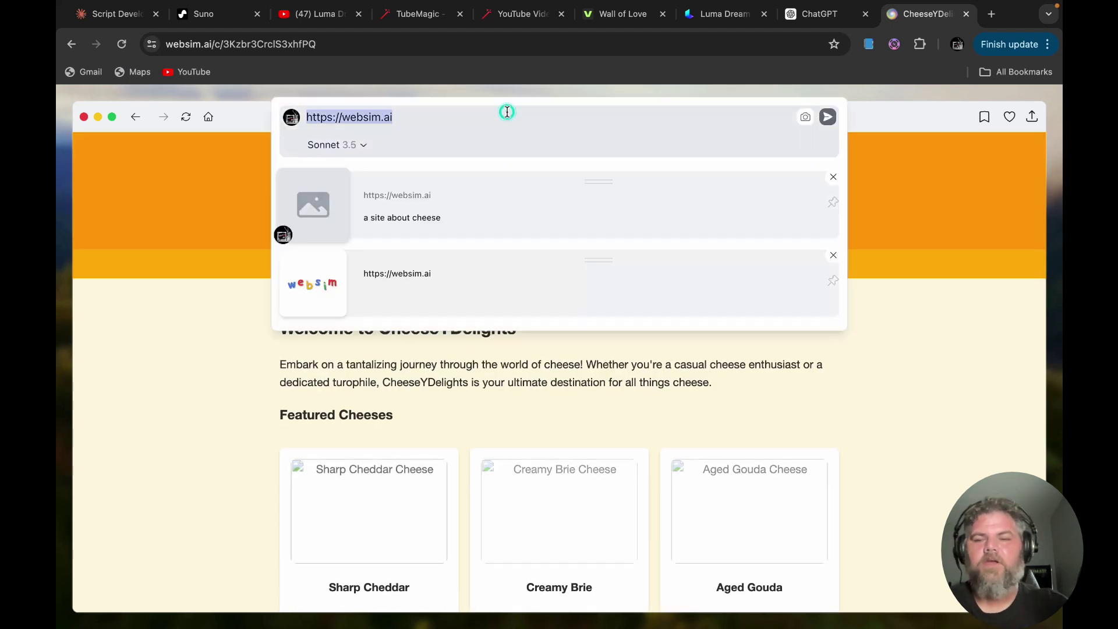
key("BackSpace")
type("a")
key("BackSpace")
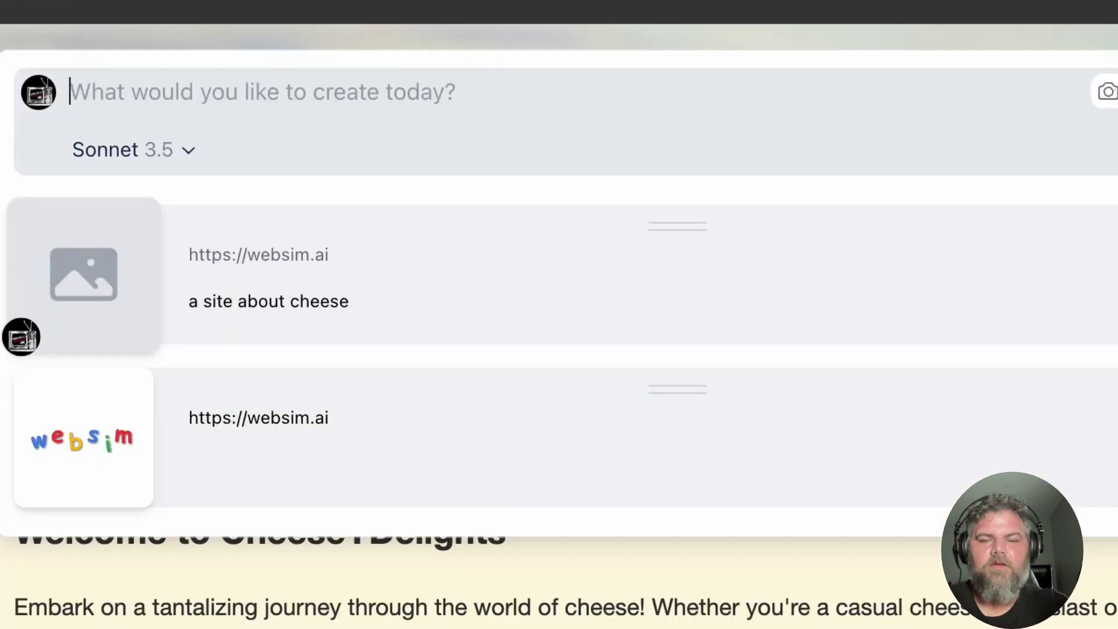
type("make it a ")
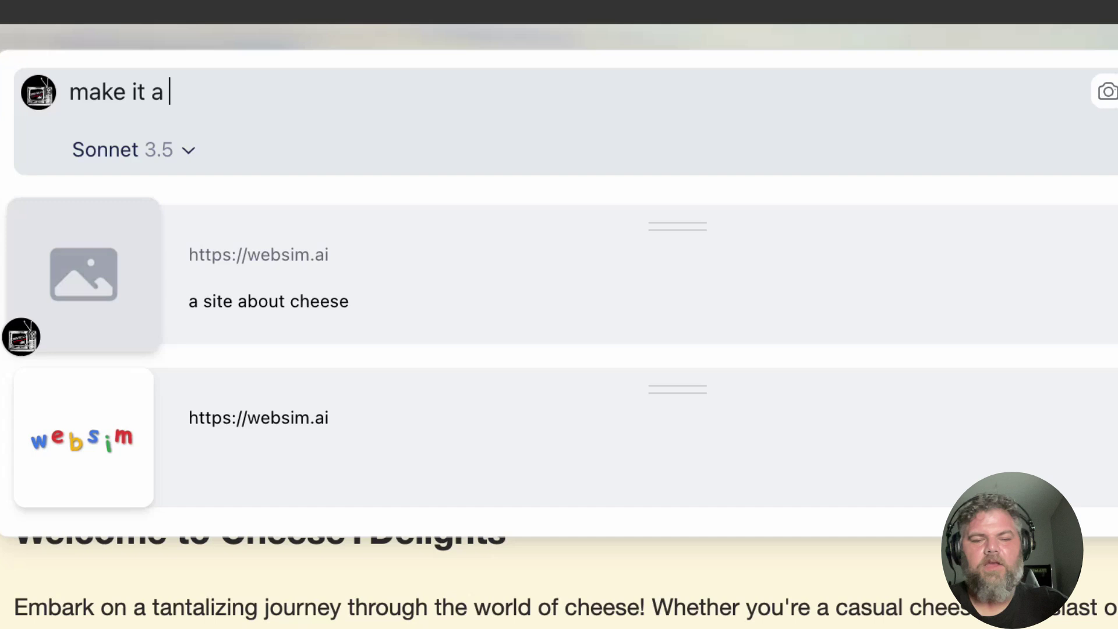
type("vid")
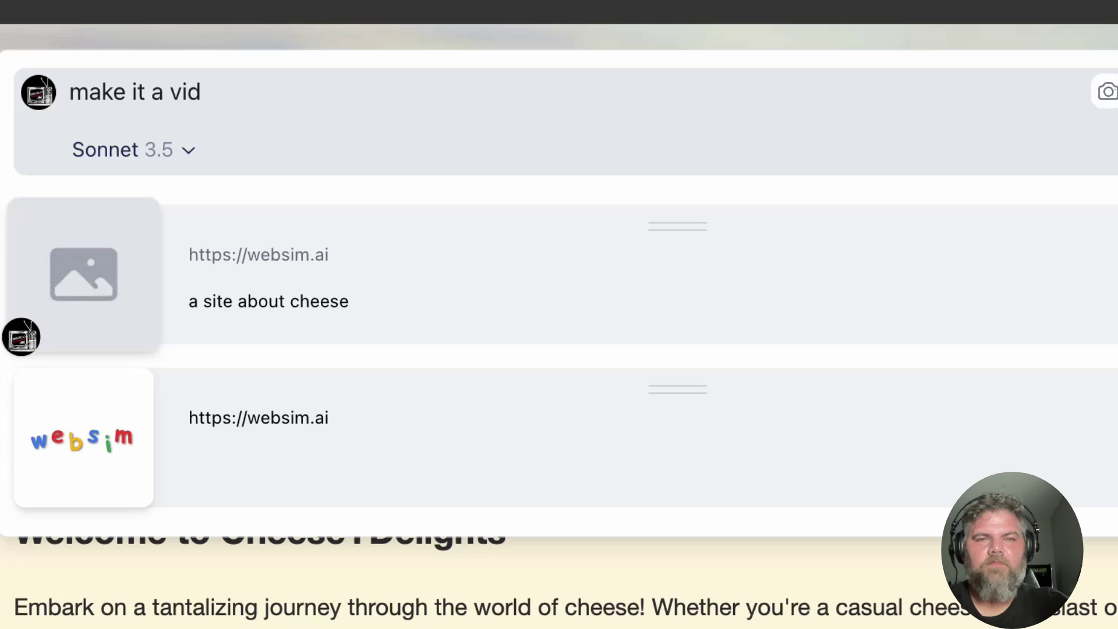
type("eo game ")
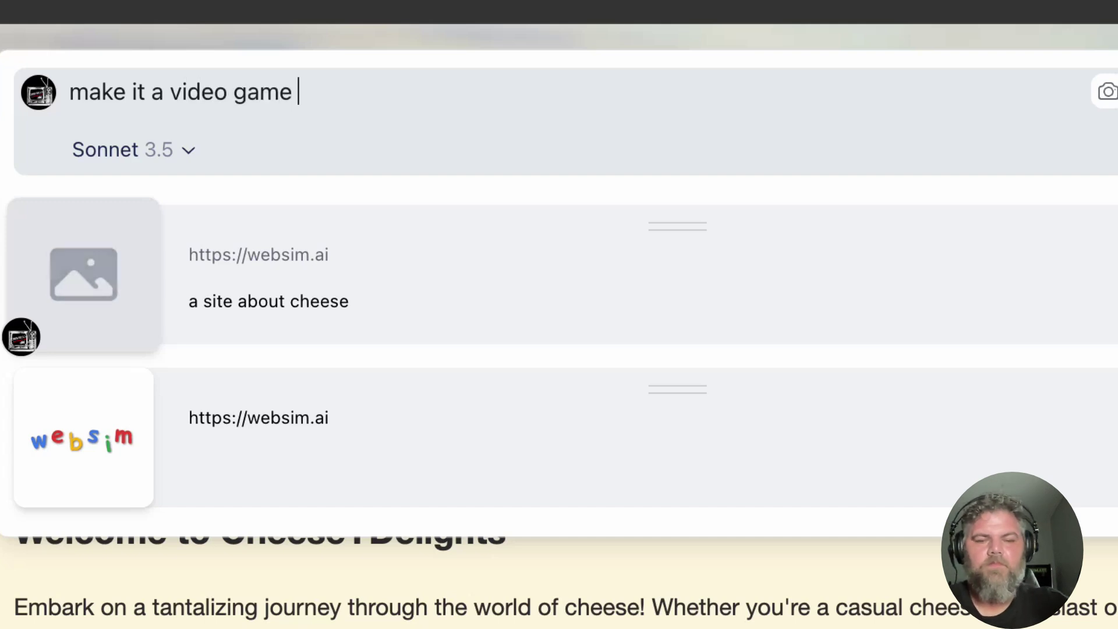
type("about c")
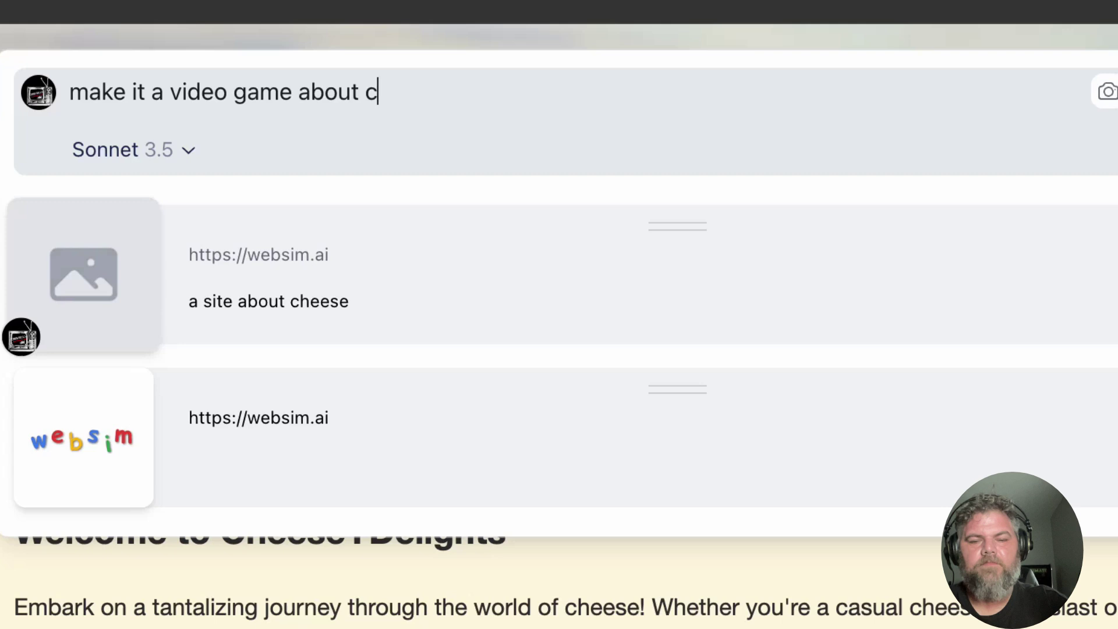
type("heese")
key("Return")
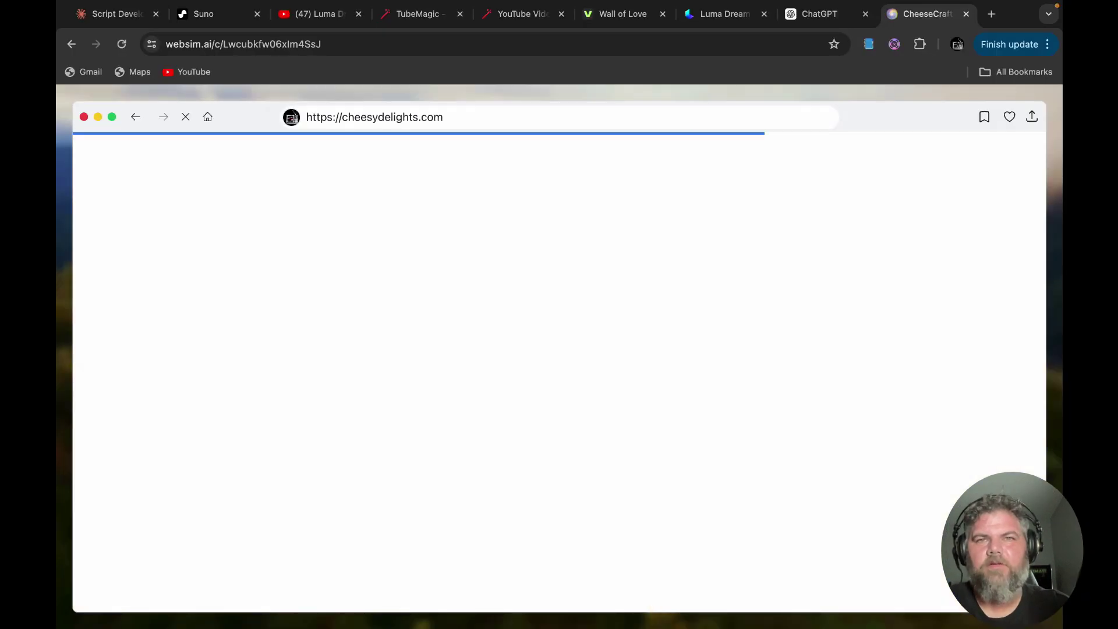
Make a batch of cheese in CheeseCraft and upgrade the cheese-making facility
scroll(299, 402, "down", 5)
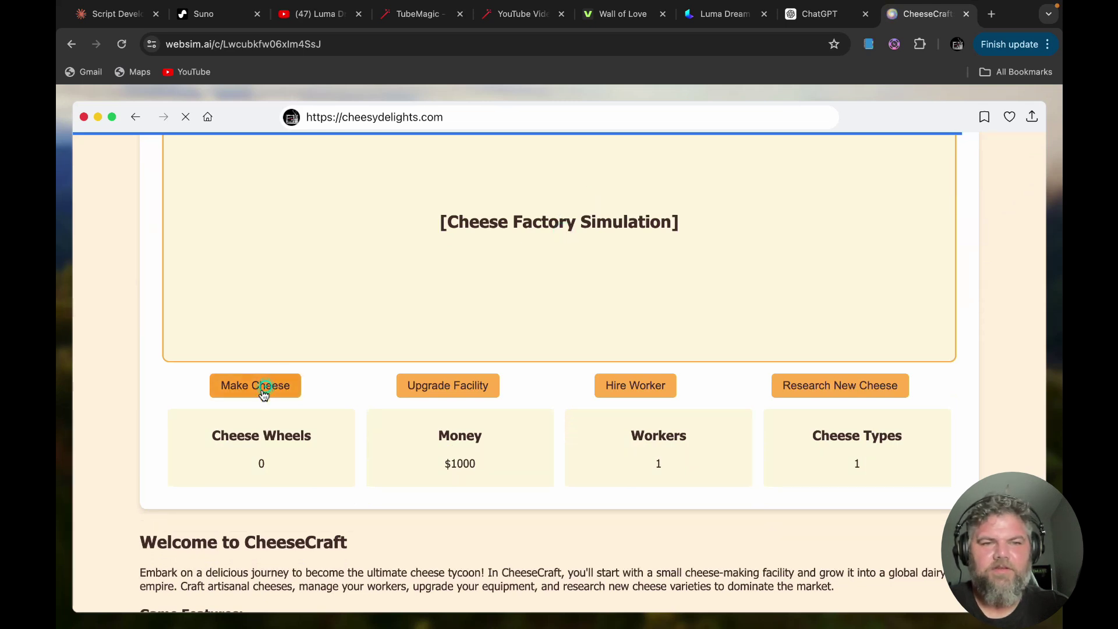
scroll(149, 399, "down", 6)
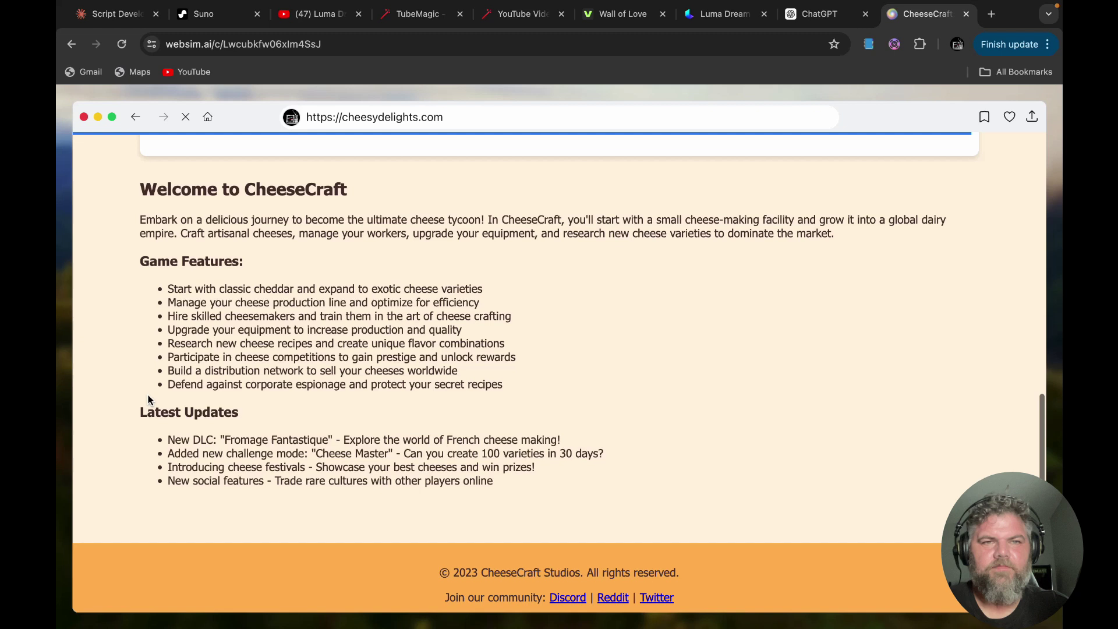
scroll(149, 400, "up", 4)
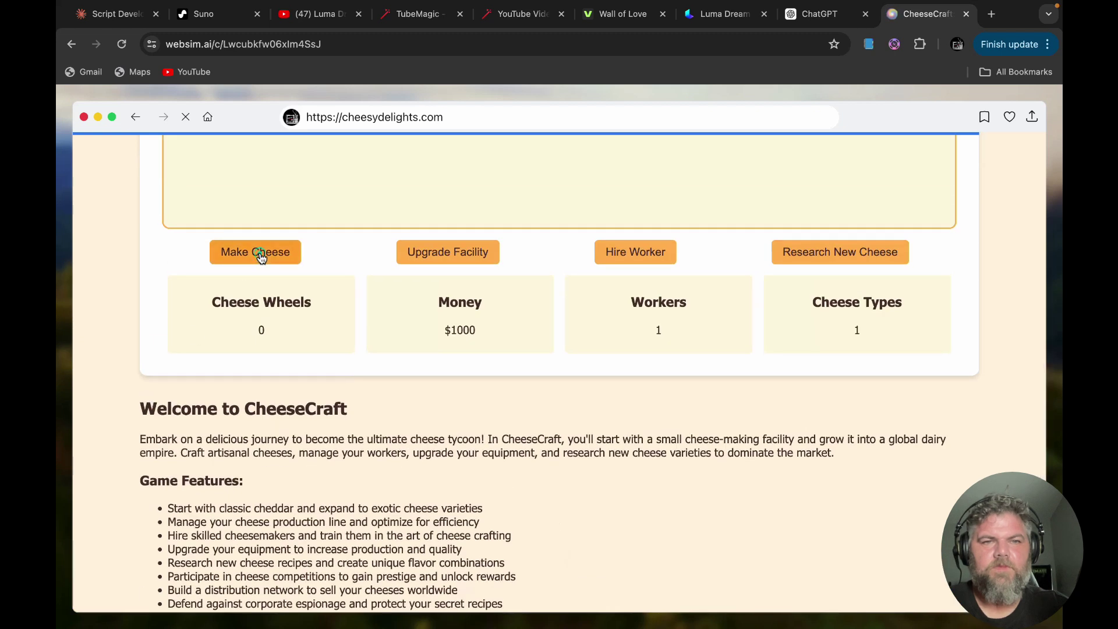
left_click(261, 256)
left_click(449, 248)
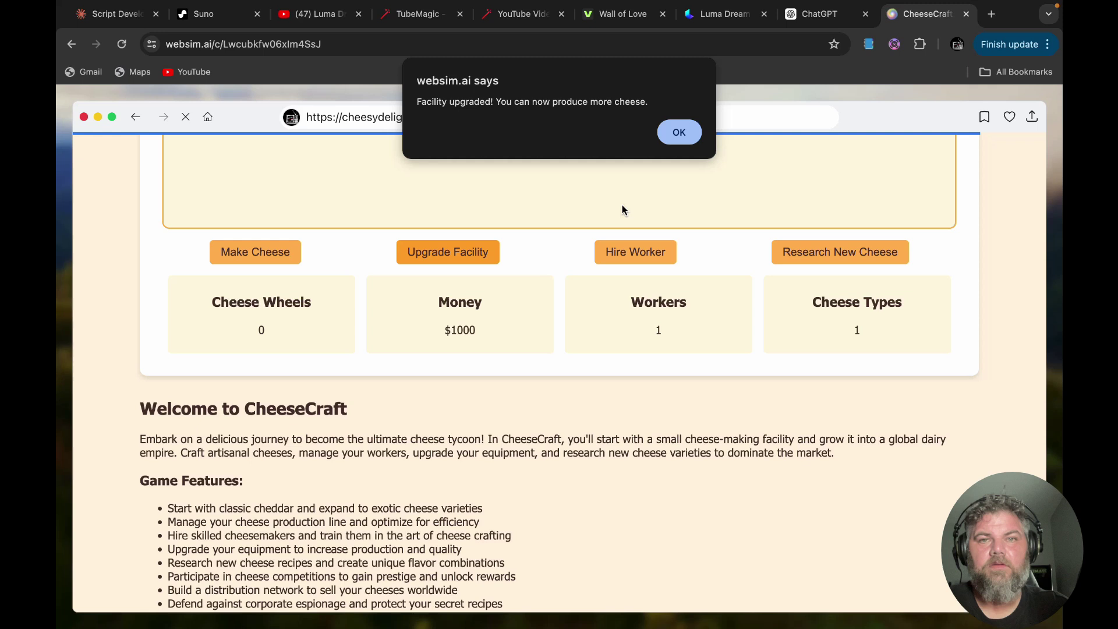
left_click(689, 129)
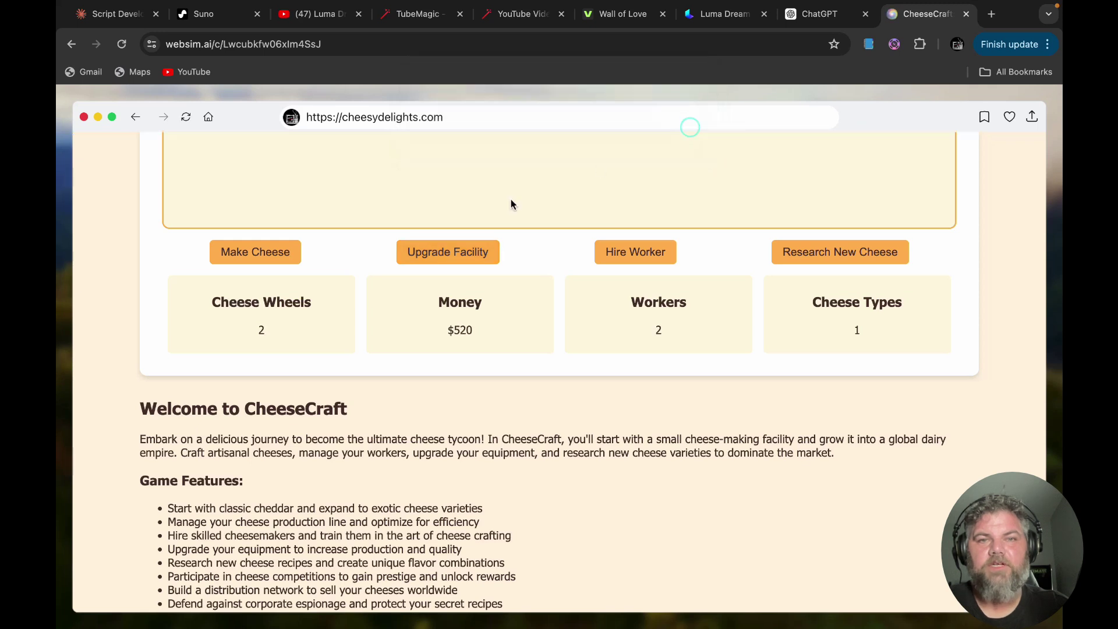
Hire another worker for the cheese factory, then bring up the prompt panel
scroll(511, 199, "up", 1)
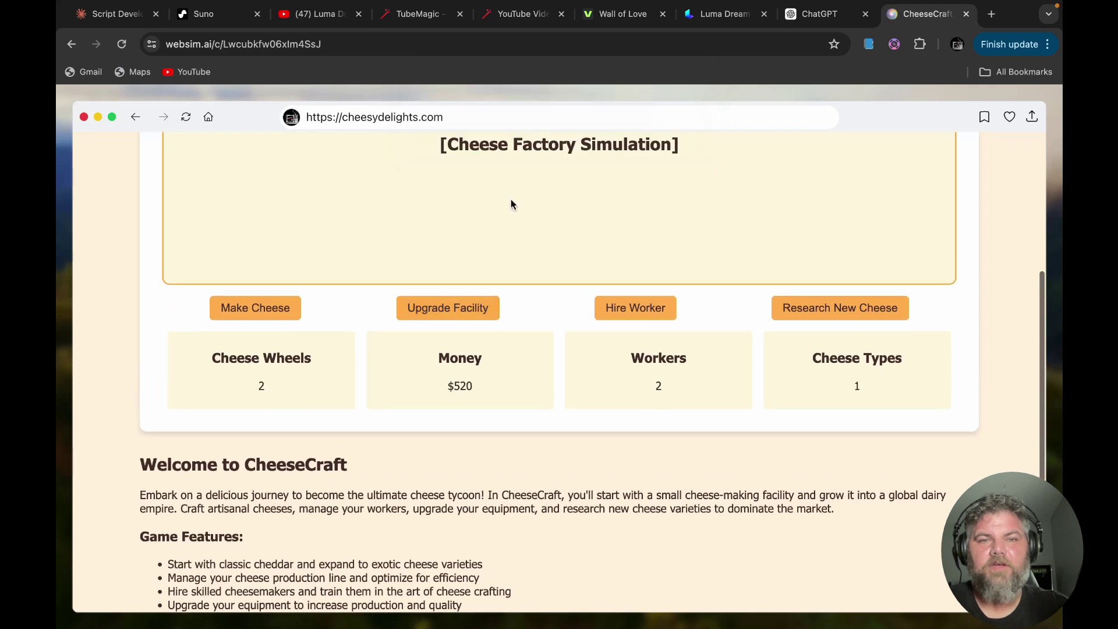
left_click(639, 311)
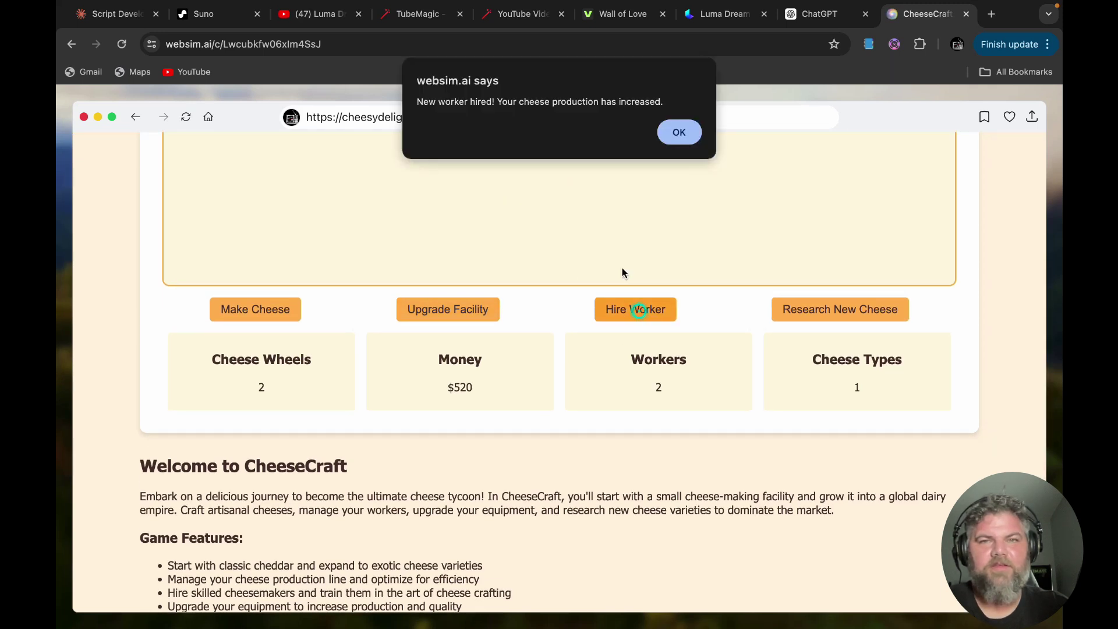
left_click(680, 133)
scroll(661, 219, "up", 5)
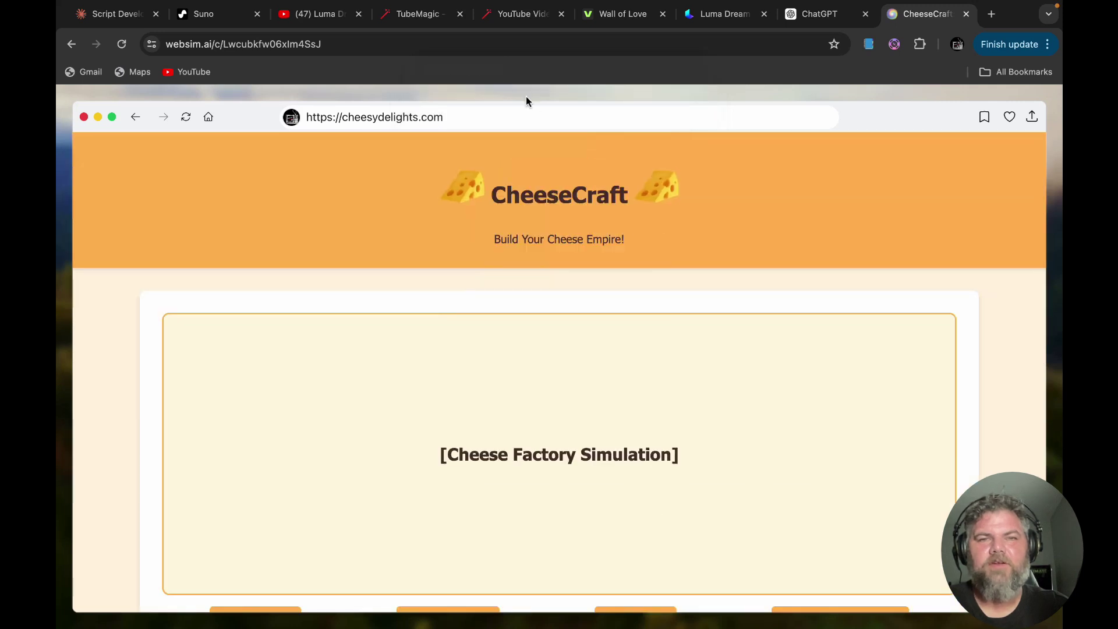
left_click(495, 119)
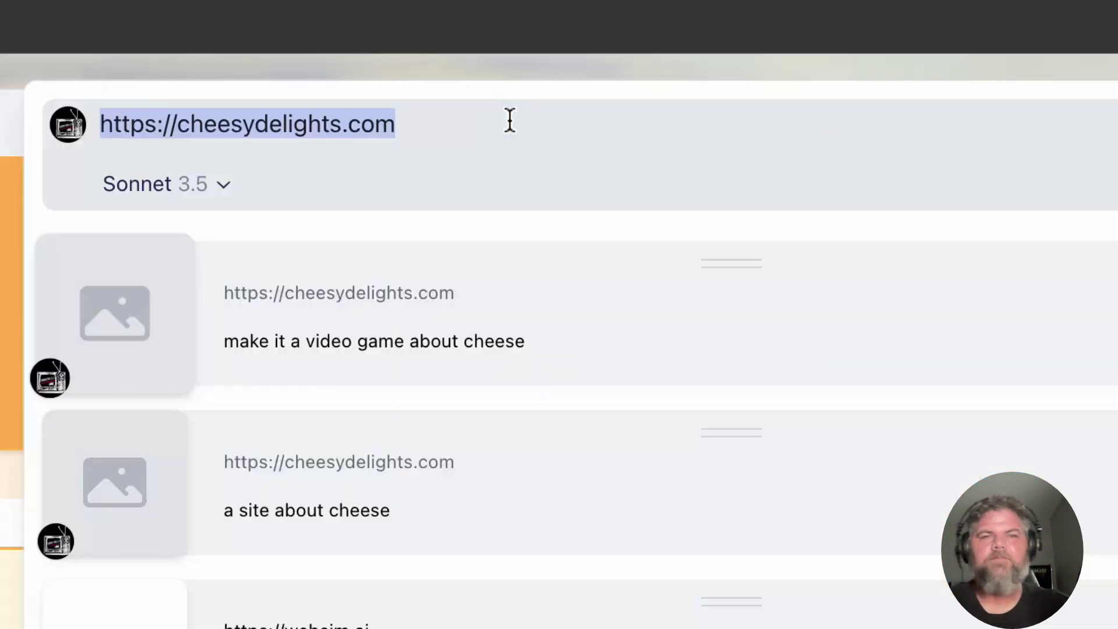
Replace the address with the prompt 'make it a 2d game about rolling cheese' and submit it
key("BackSpace")
type("make ")
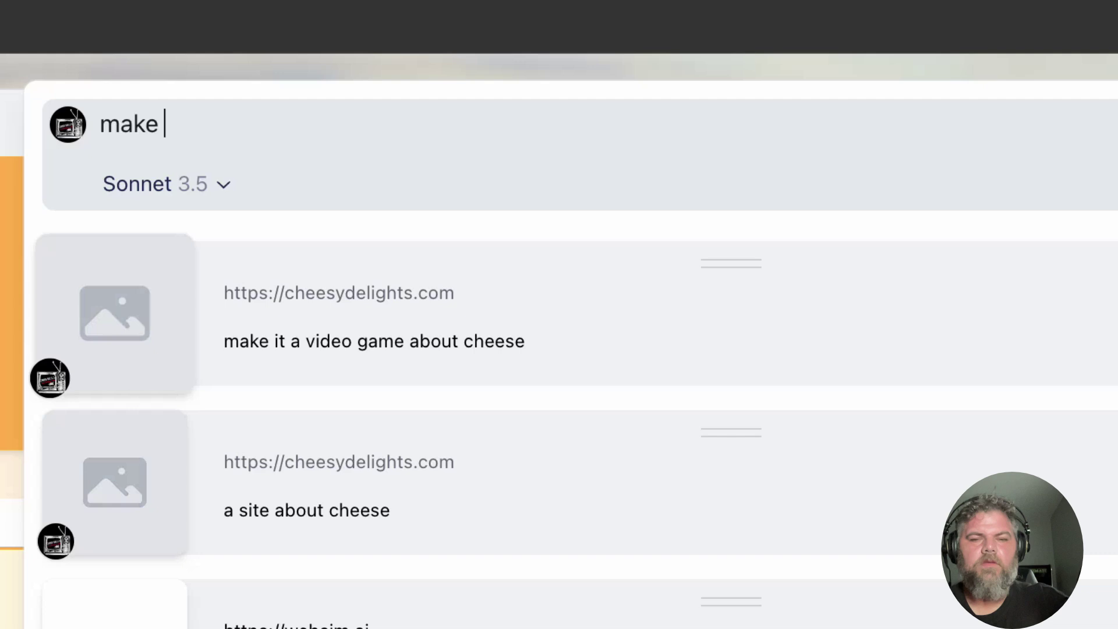
type("it a 2d")
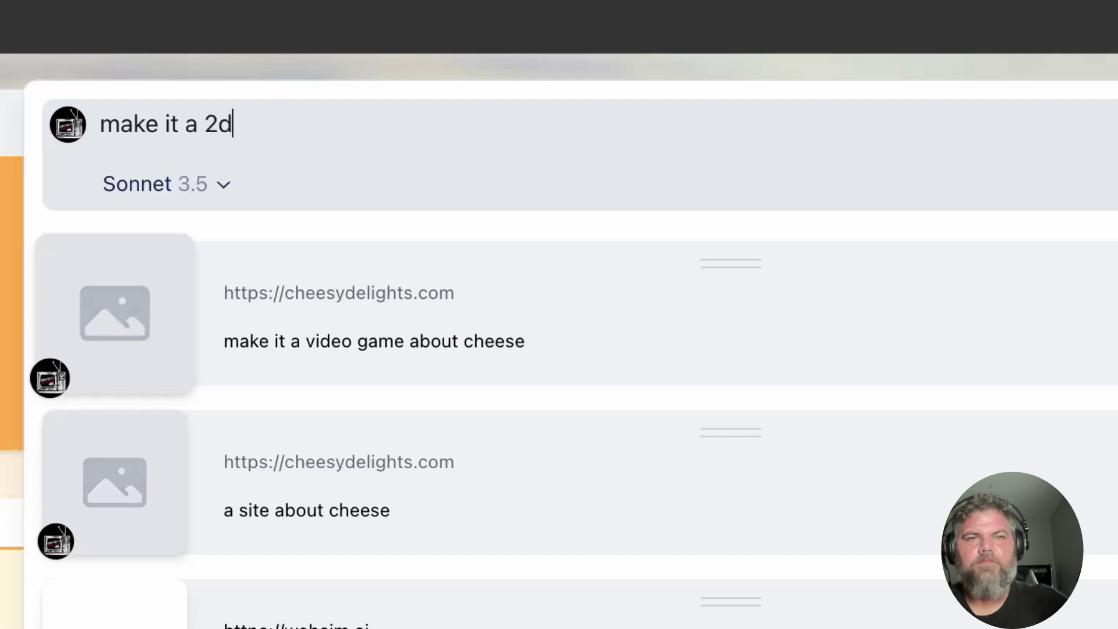
type(" game")
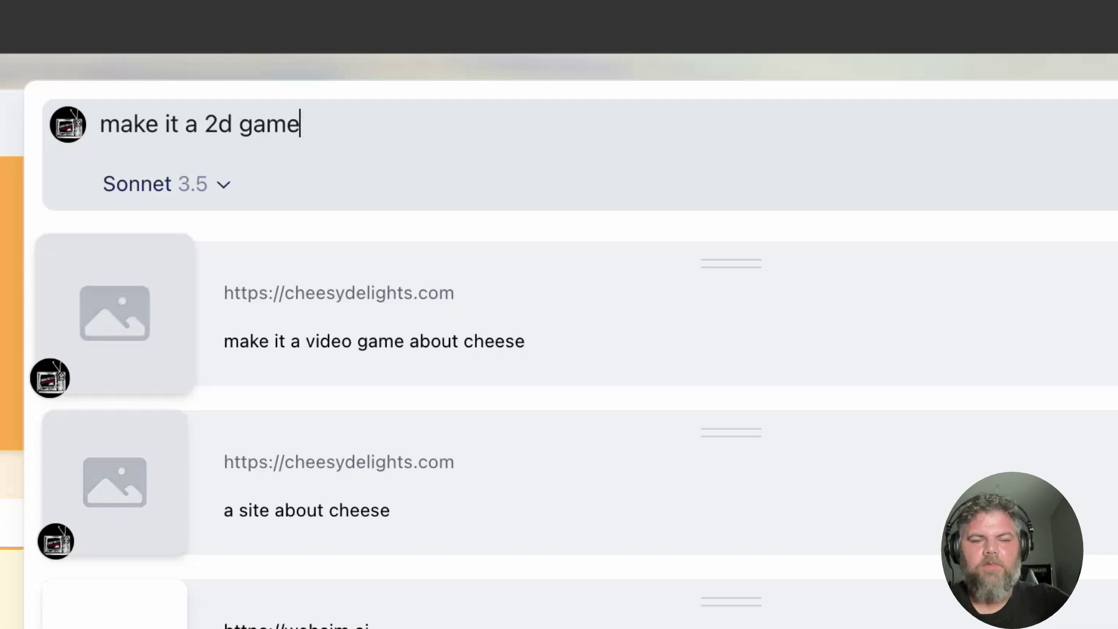
type(" about ")
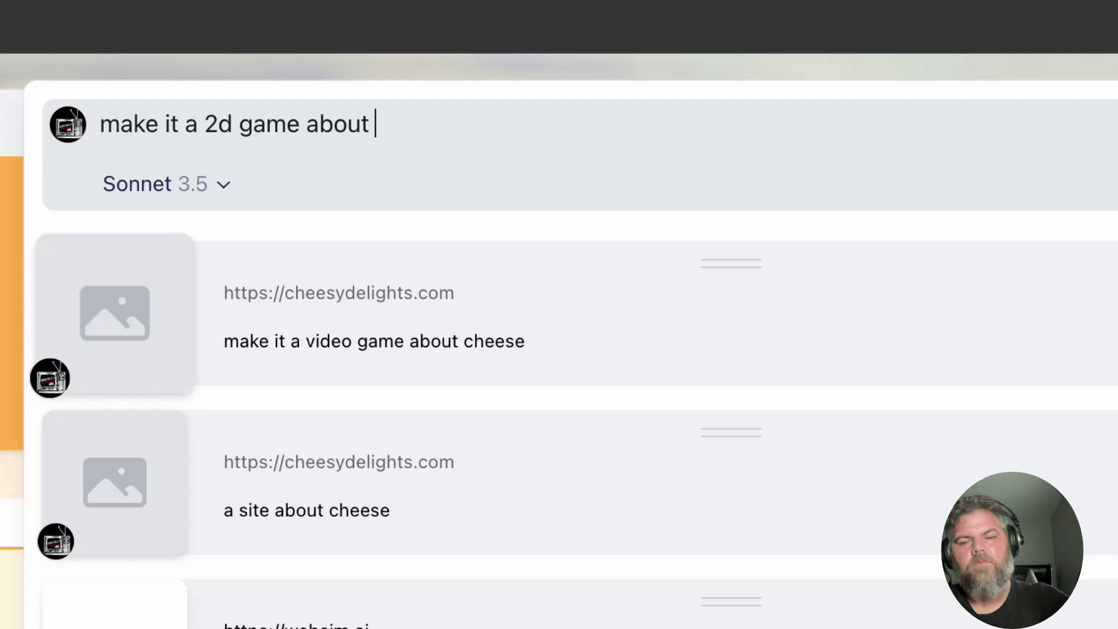
type("rolling")
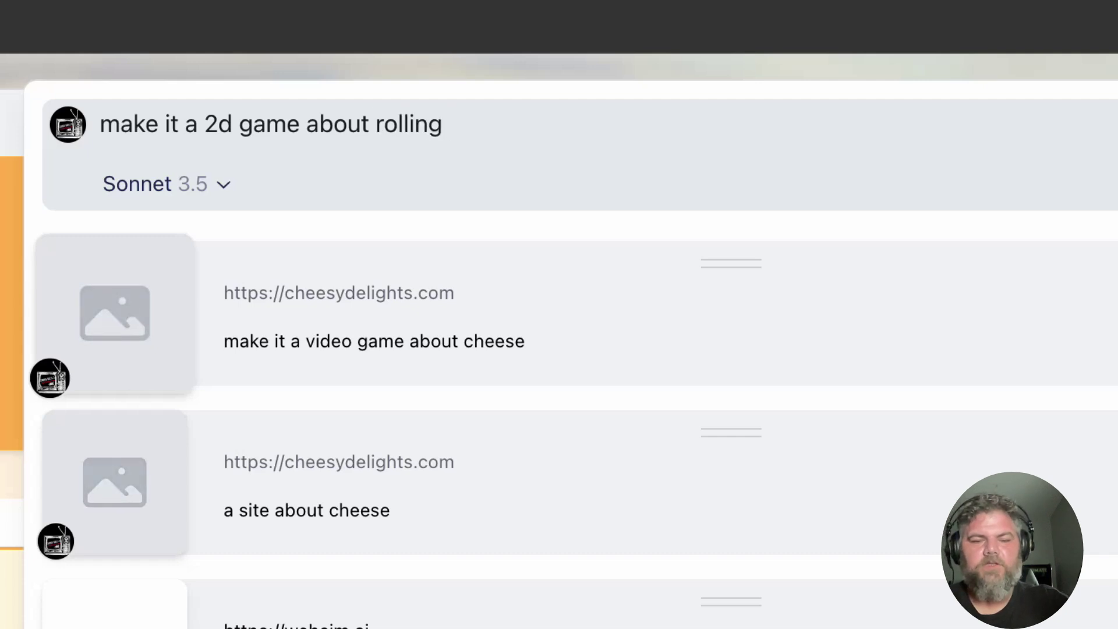
type(" cheese")
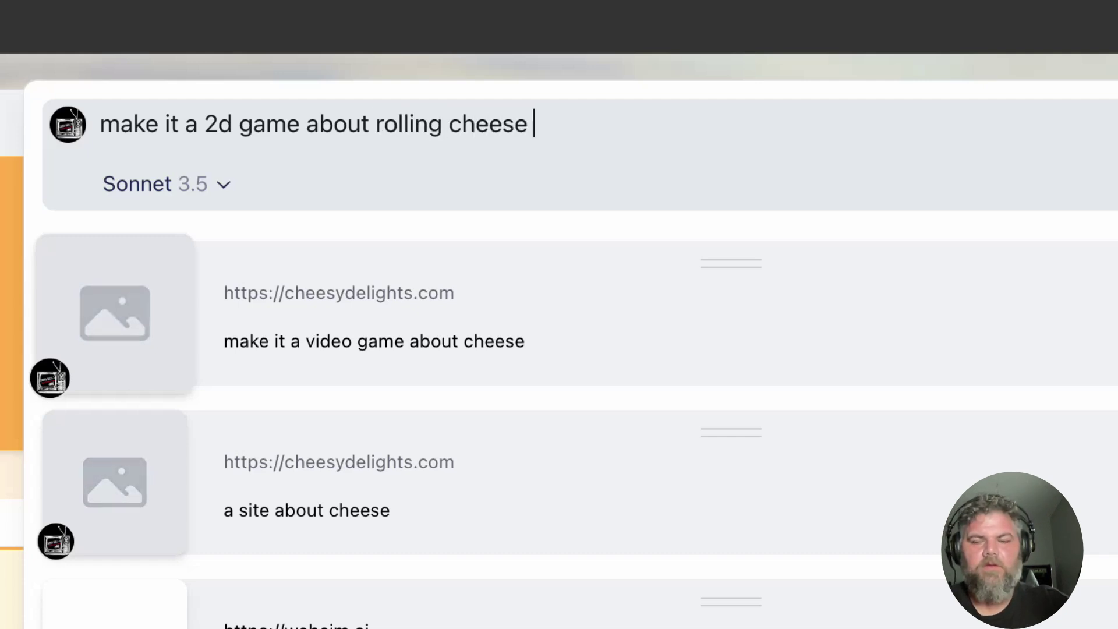
key("Return")
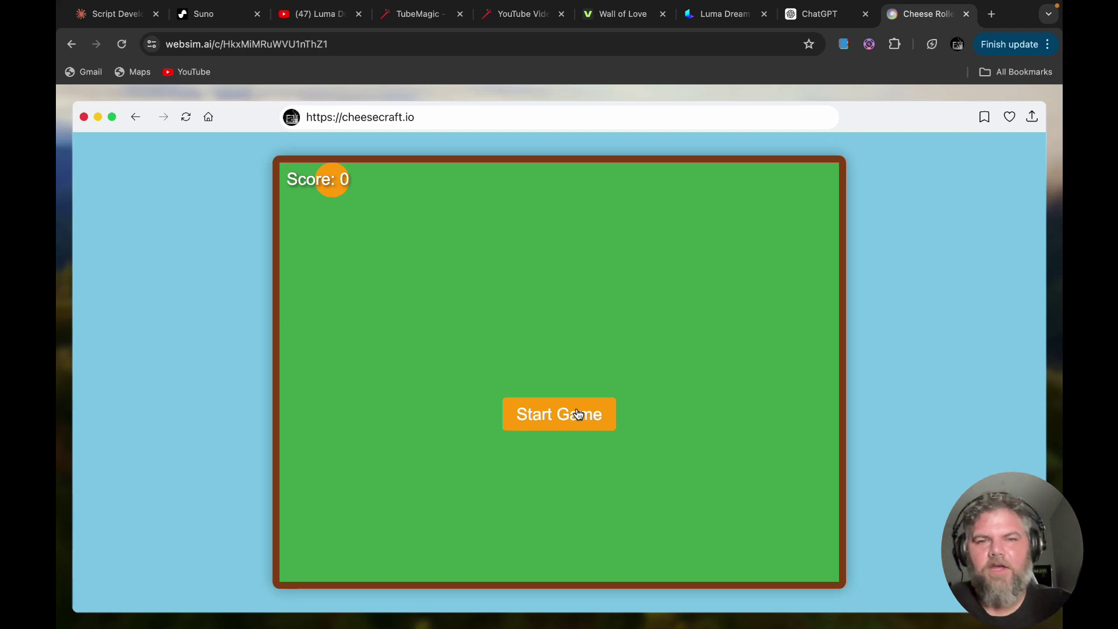
Start a cheese-rolling round and jump twice with Space until Game Over
left_click(572, 415)
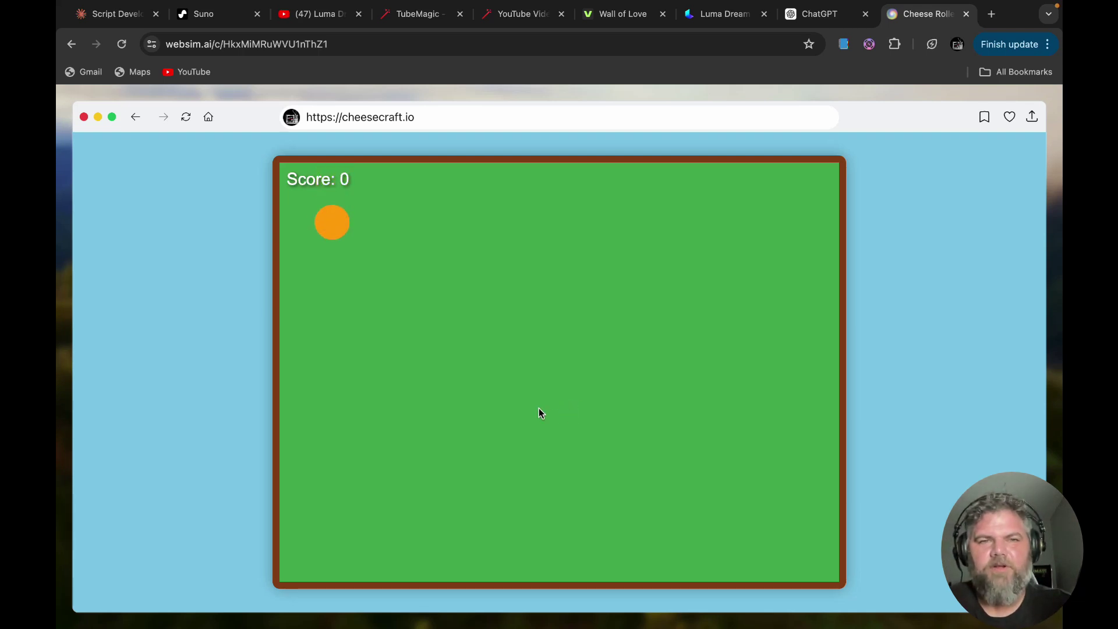
key("space")
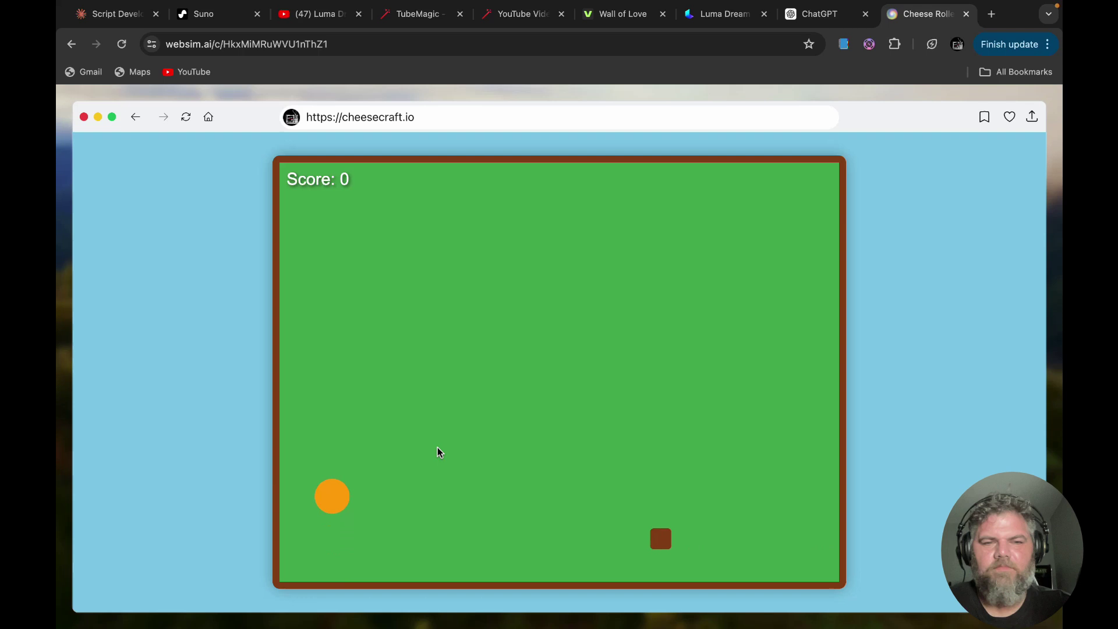
key("space")
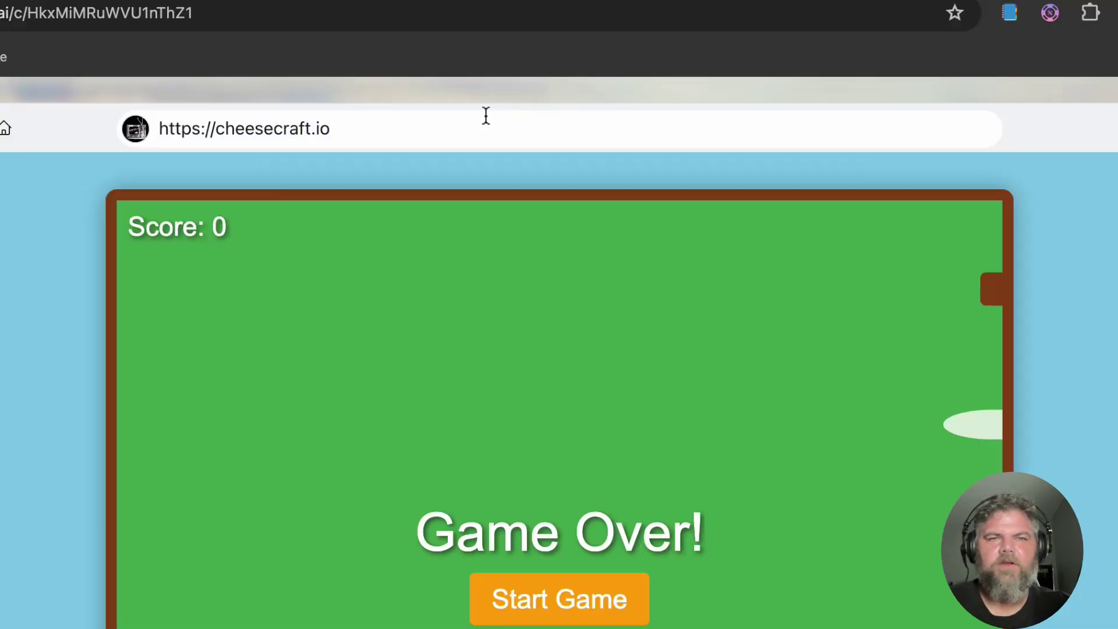
Replace the address with the prompt 'ok make the shift butten make the cheese jump faster' and submit it
left_click(513, 111)
key("BackSpace")
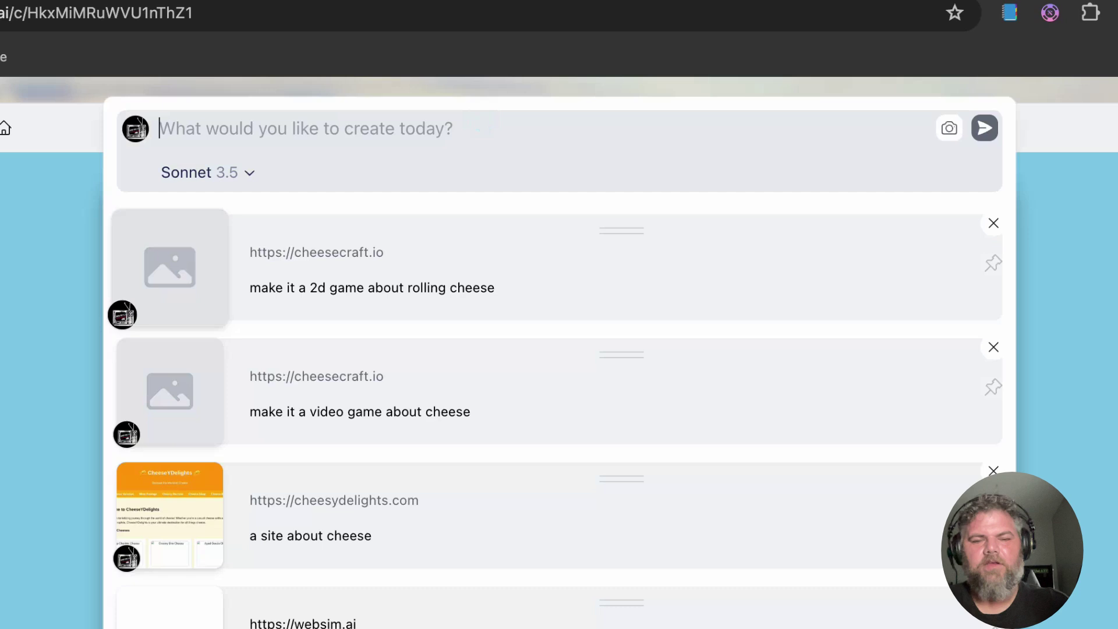
type("ok m")
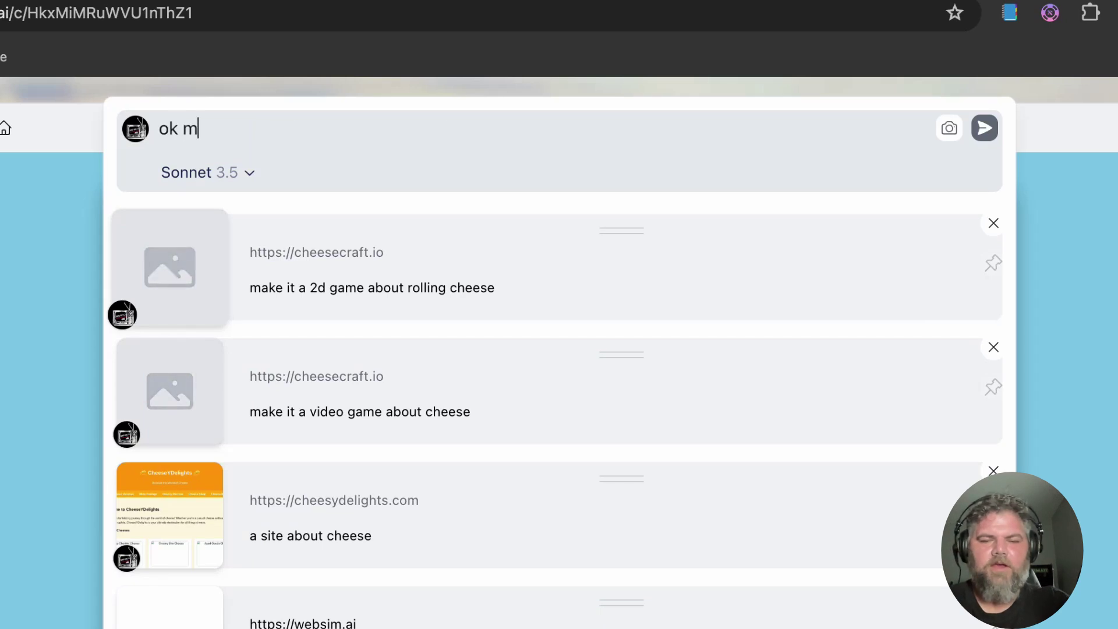
type("ake the ")
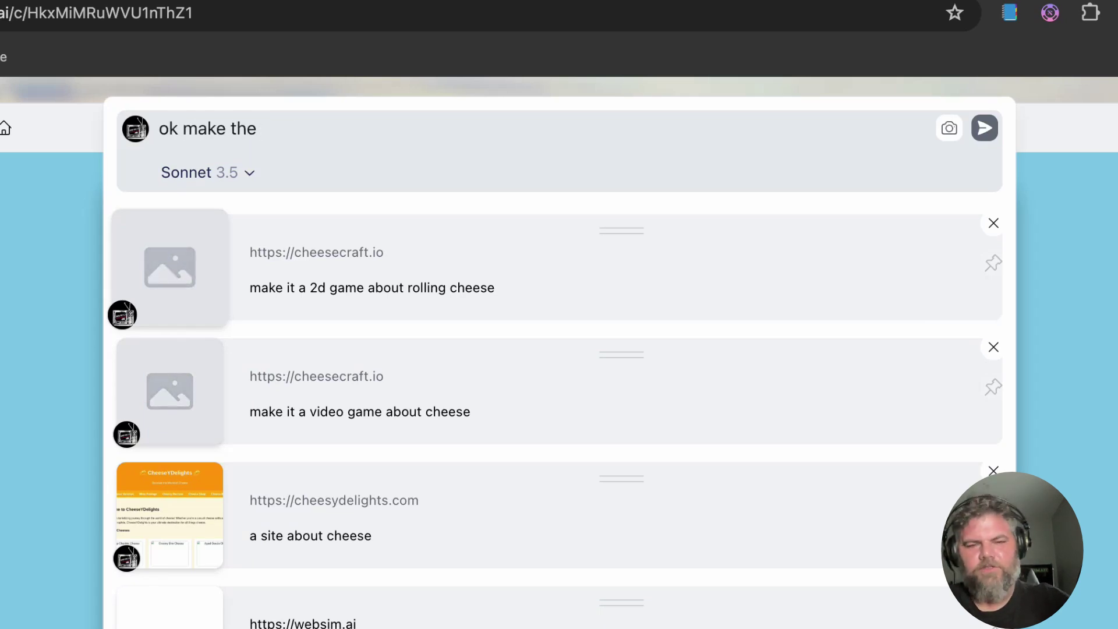
type("shift b")
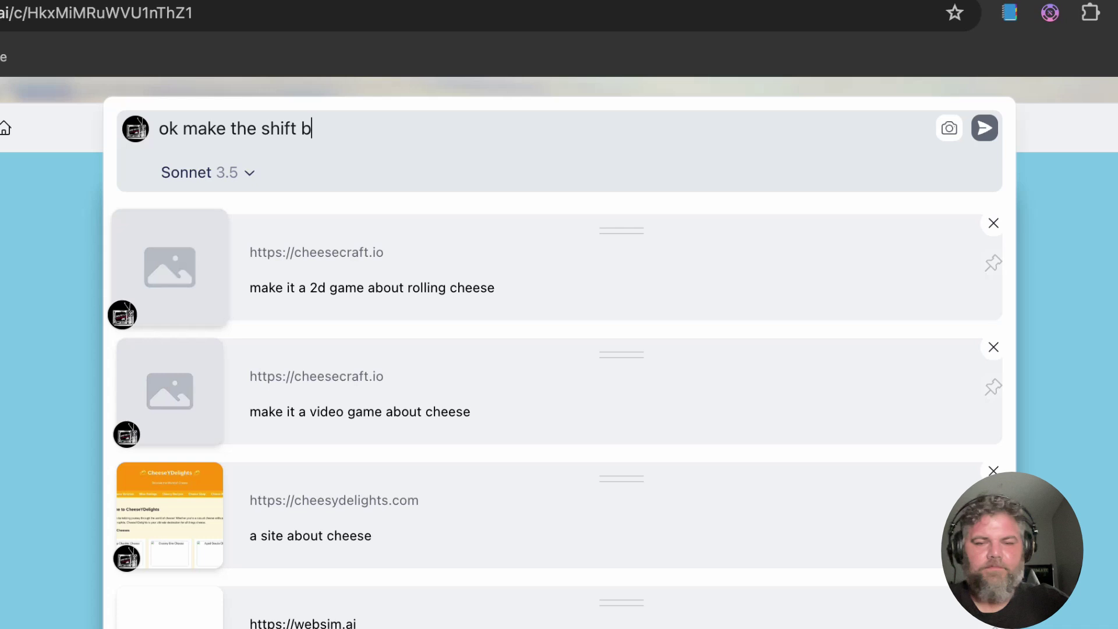
type("utten ma")
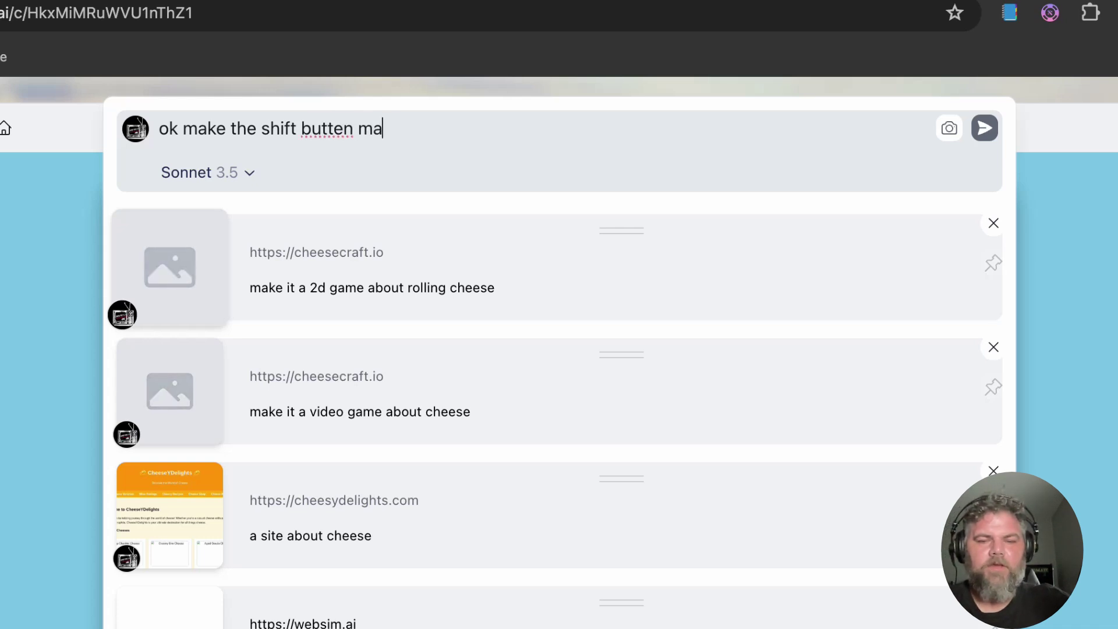
type("ke the ch")
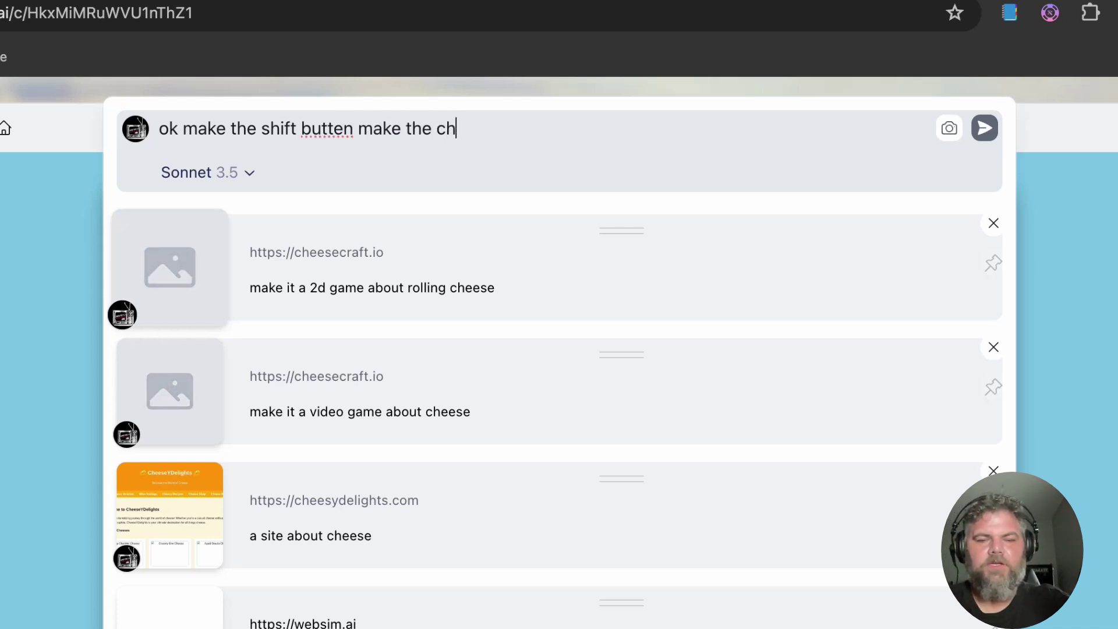
type("eese jump ")
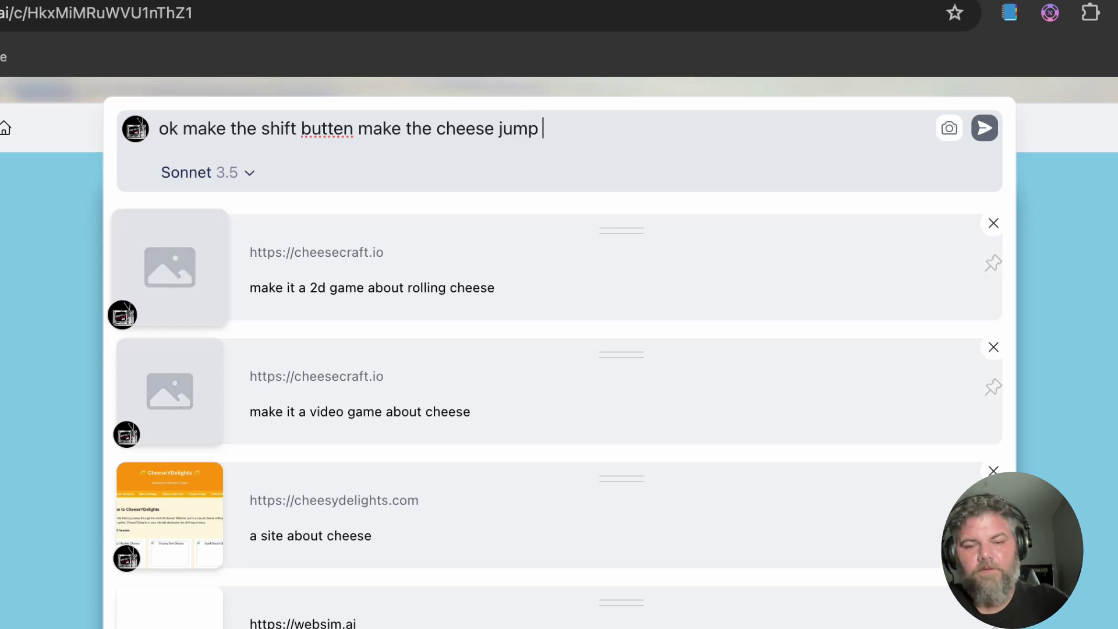
type("faster")
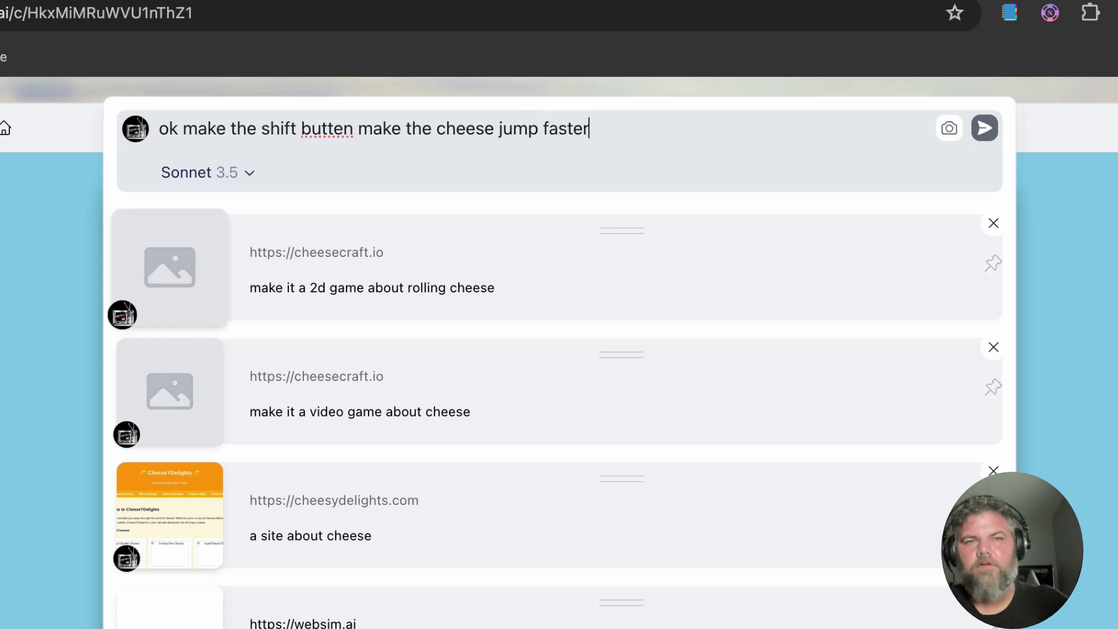
key("Return")
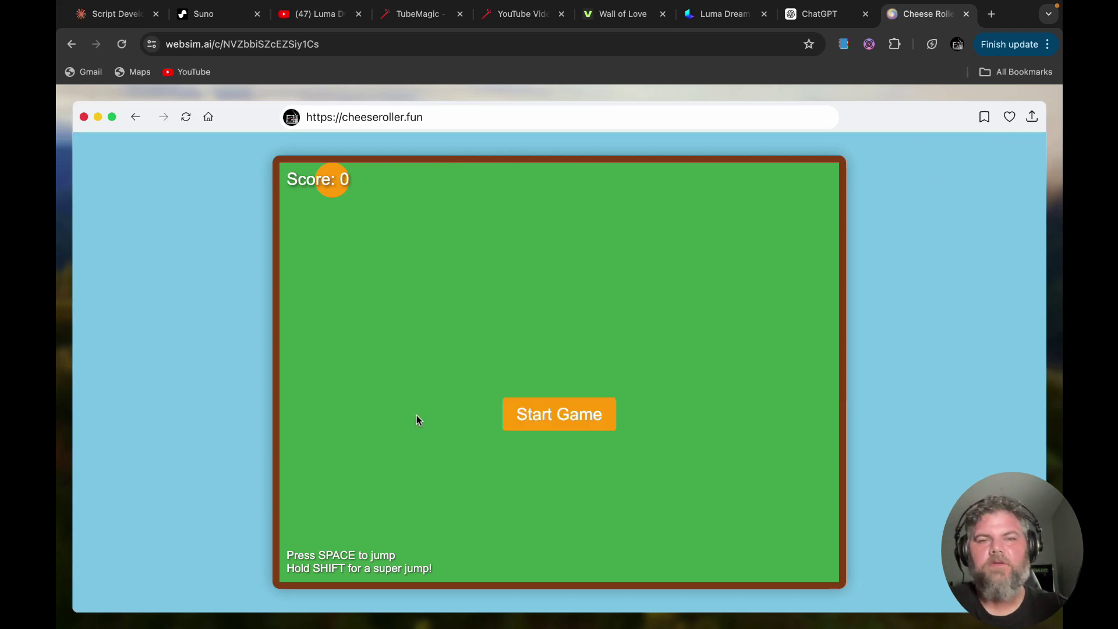
Start a round of the updated super-jump cheese-rolling game
left_click(551, 412)
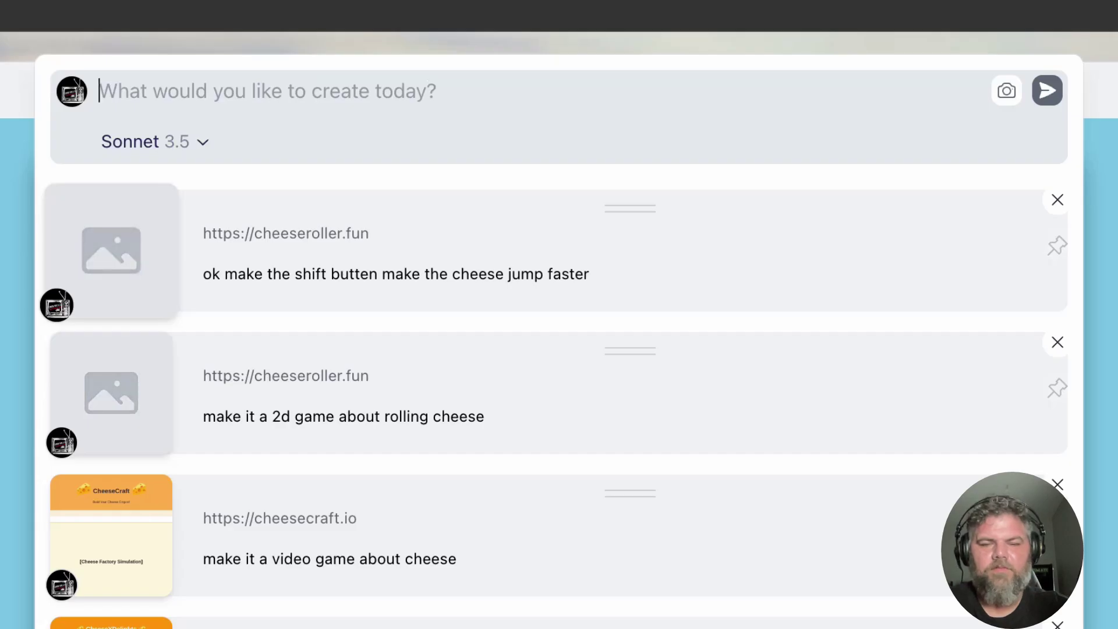
Submit 'make cheese jump 2x higher' and play a round of the regenerated game
type("make ")
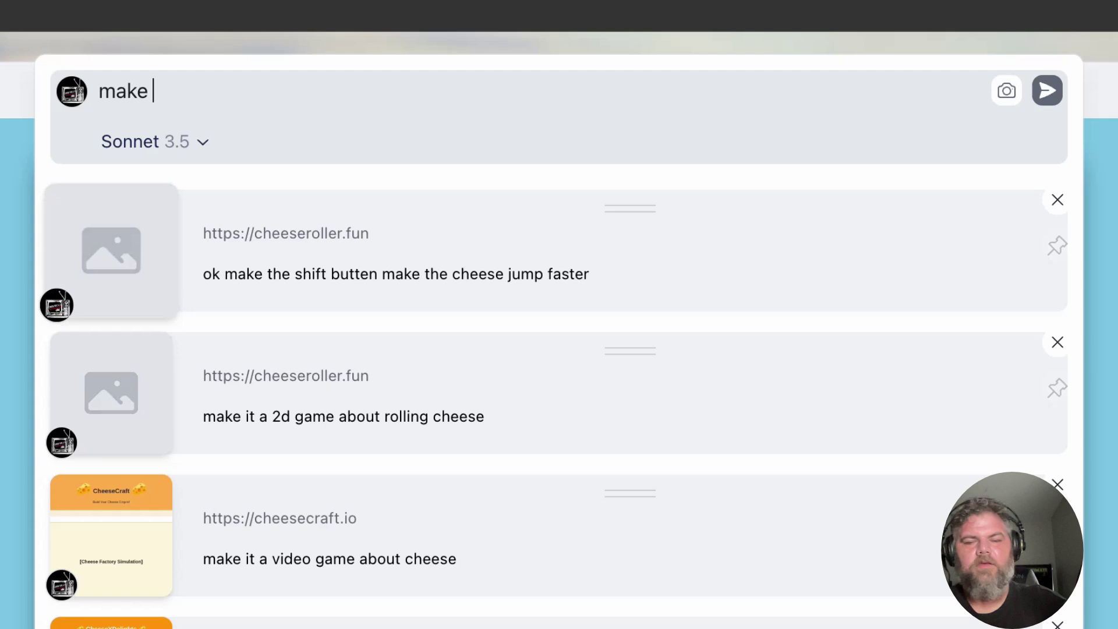
type("chees")
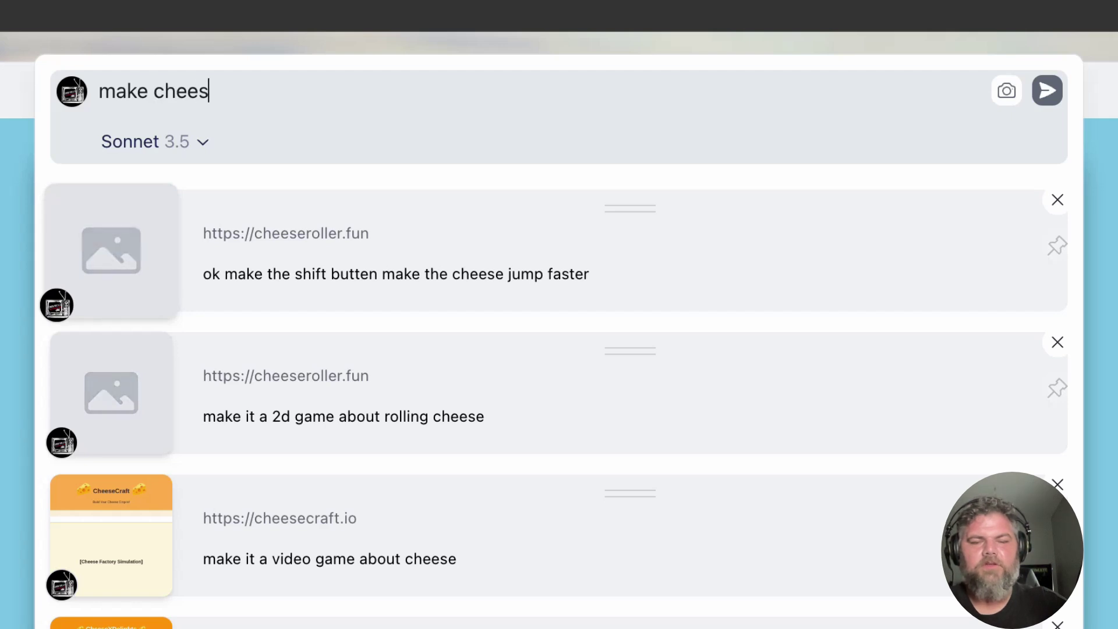
type("e jump ")
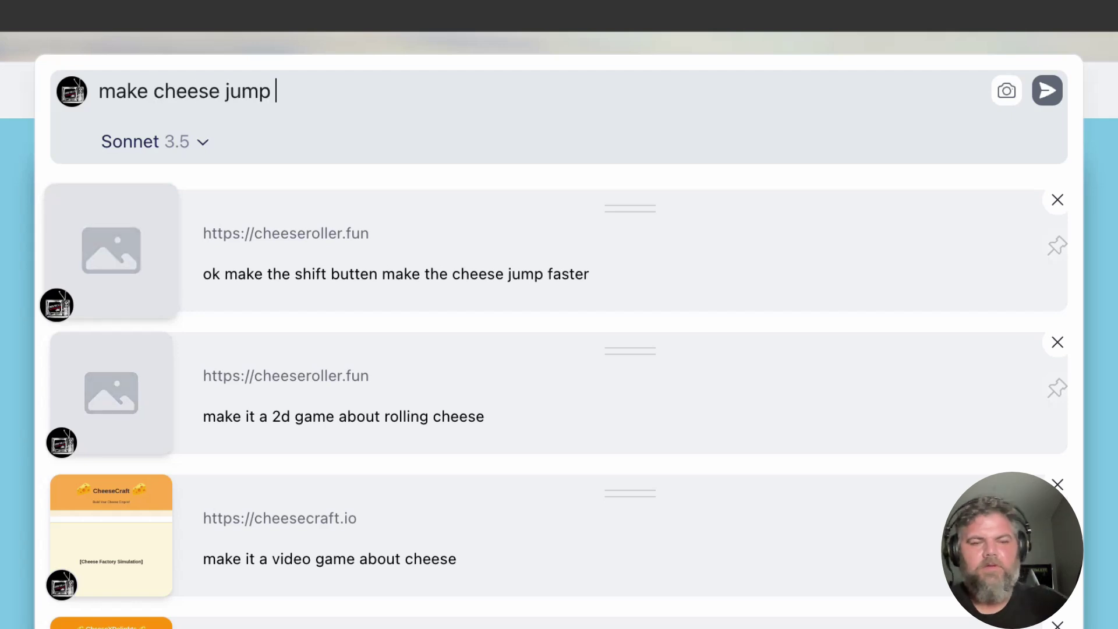
type("2x")
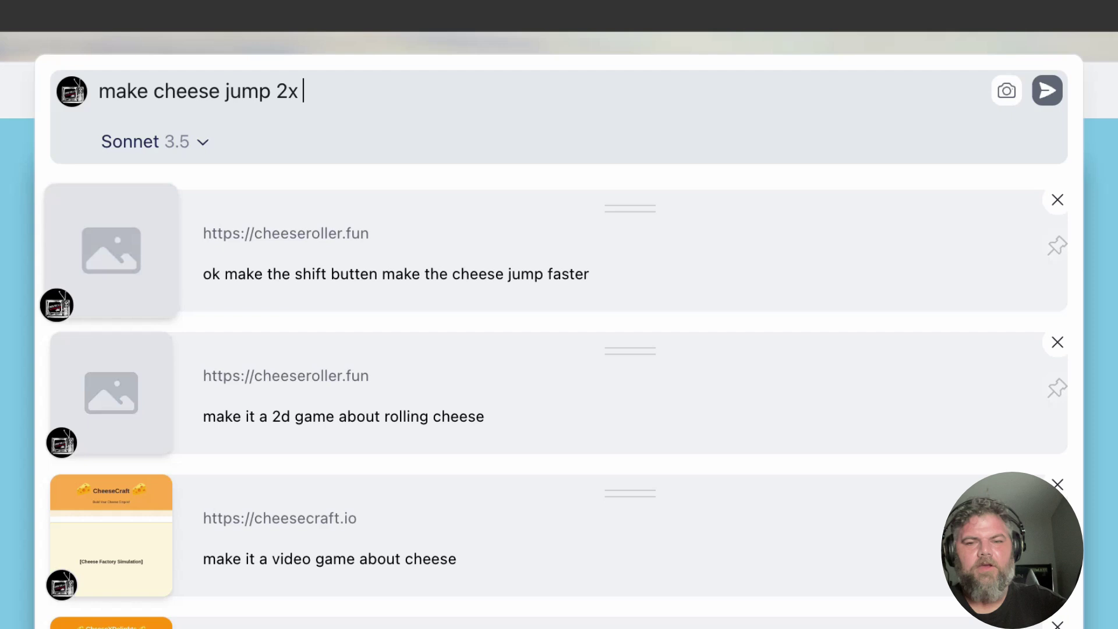
type(" high")
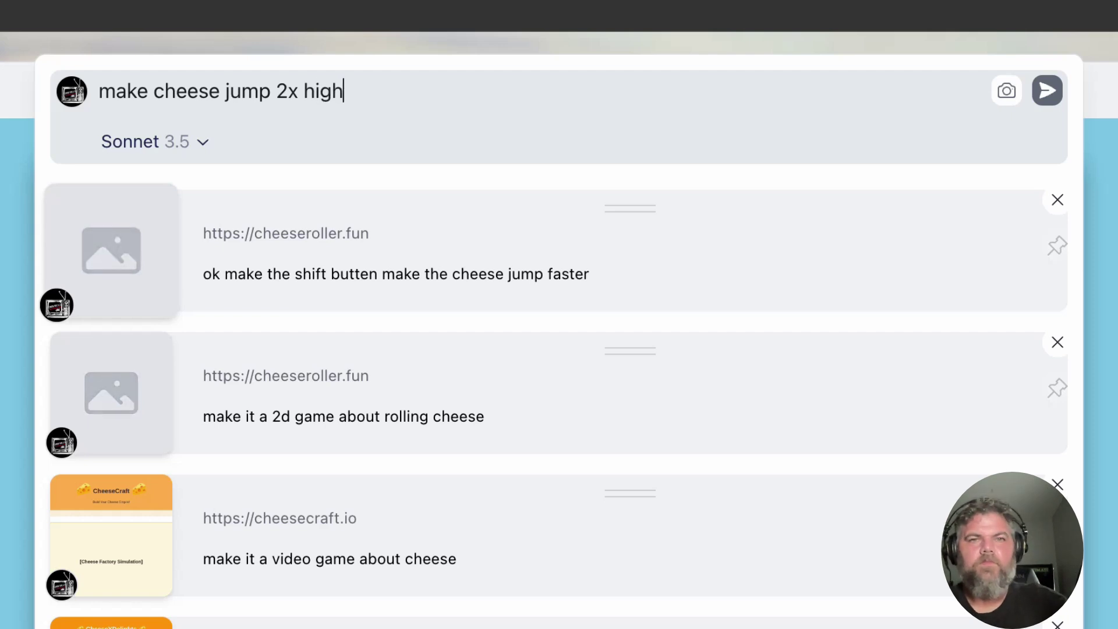
type("er")
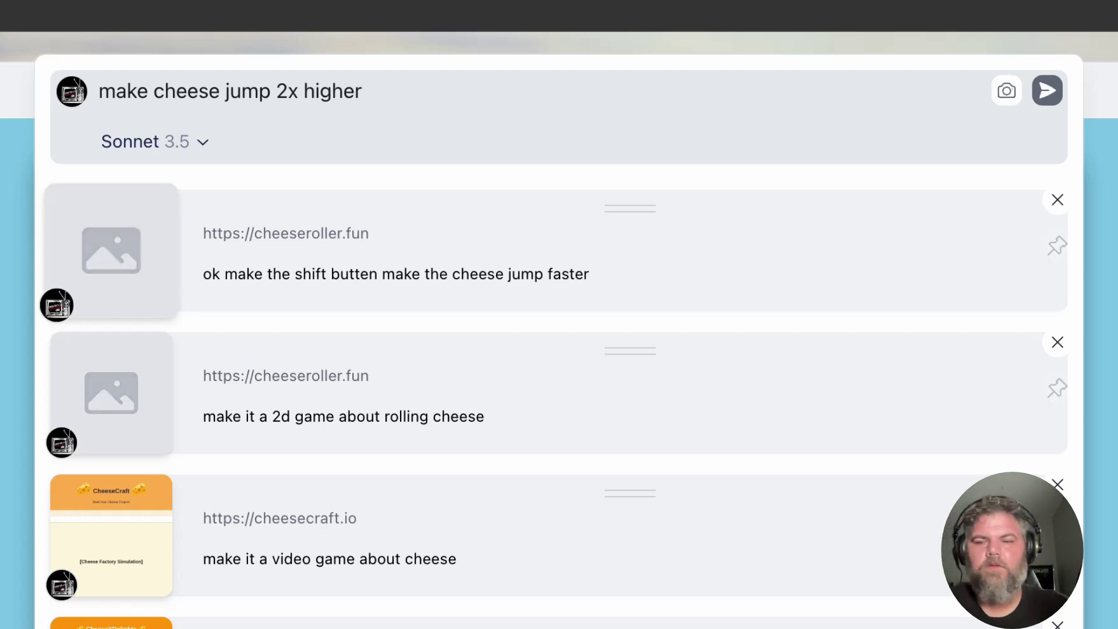
key("Return")
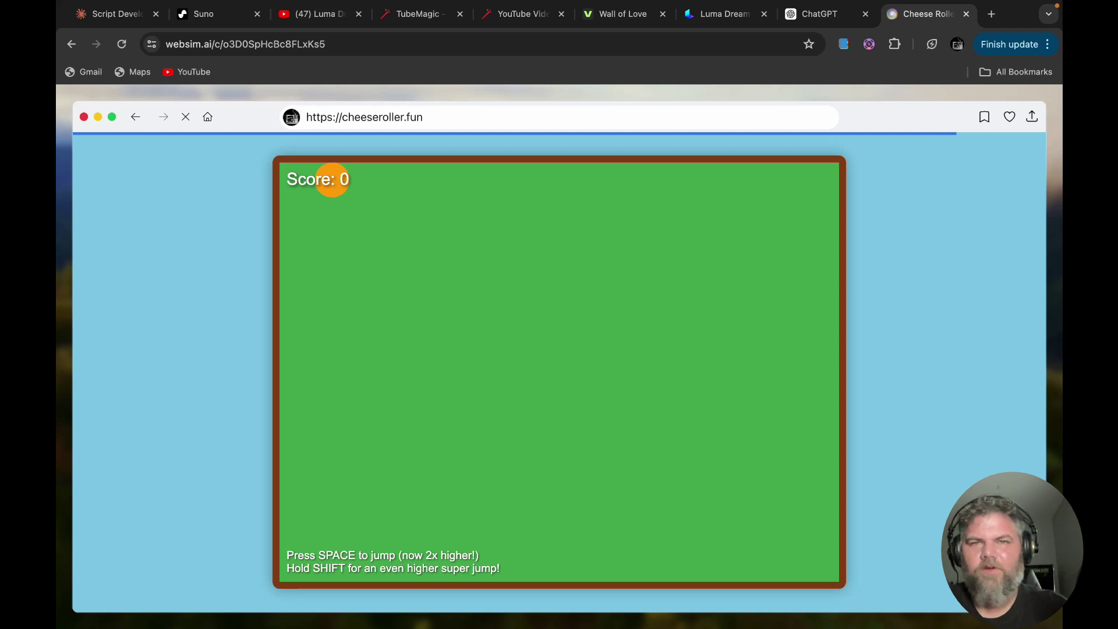
left_click(597, 422)
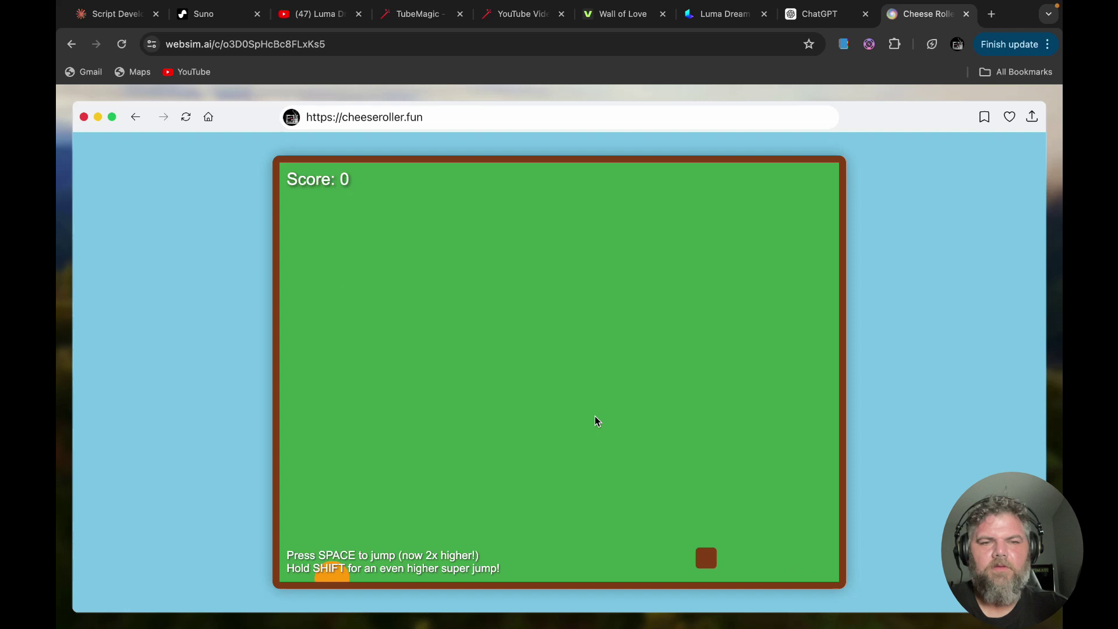
key("space")
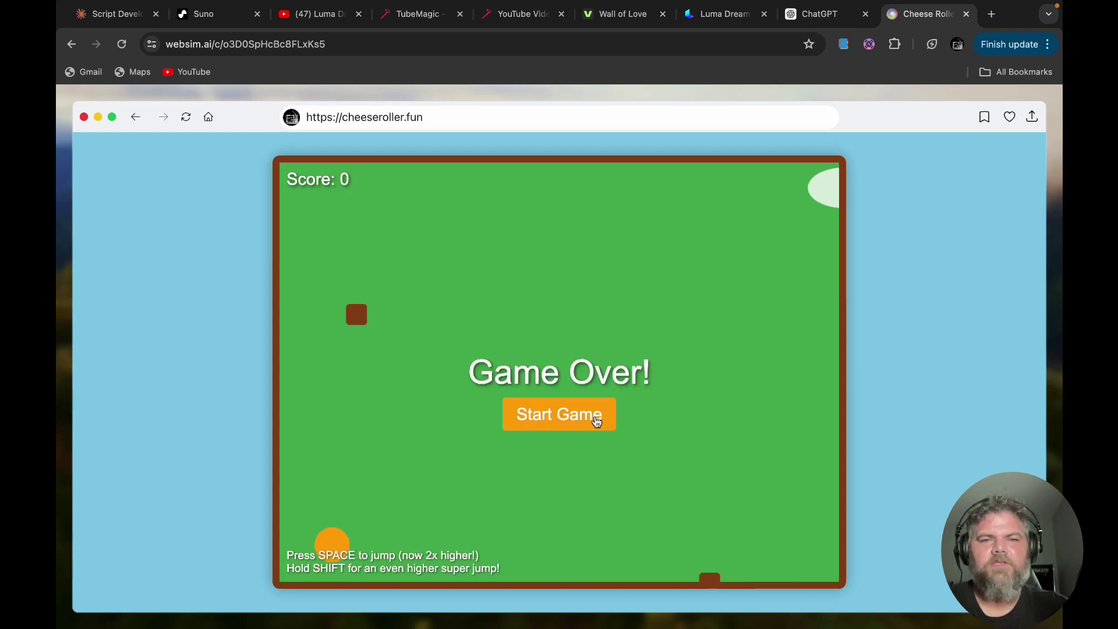
Draft 'when the cheese land on the brown box, the box blows up' in the prompt box
left_click(454, 113)
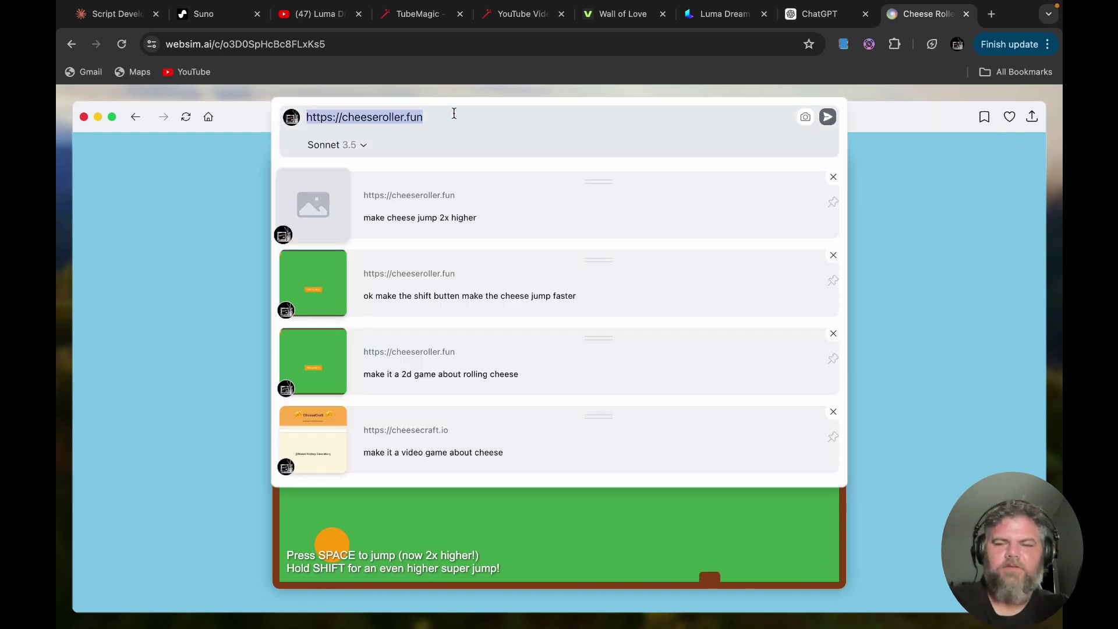
key("BackSpace")
type("wh")
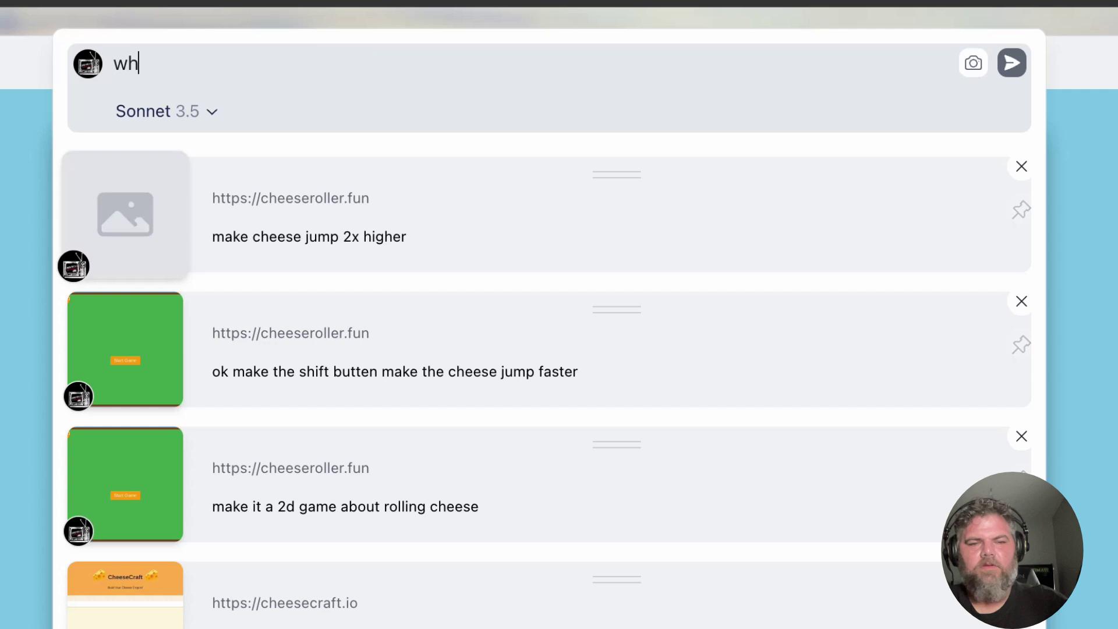
type("en the che")
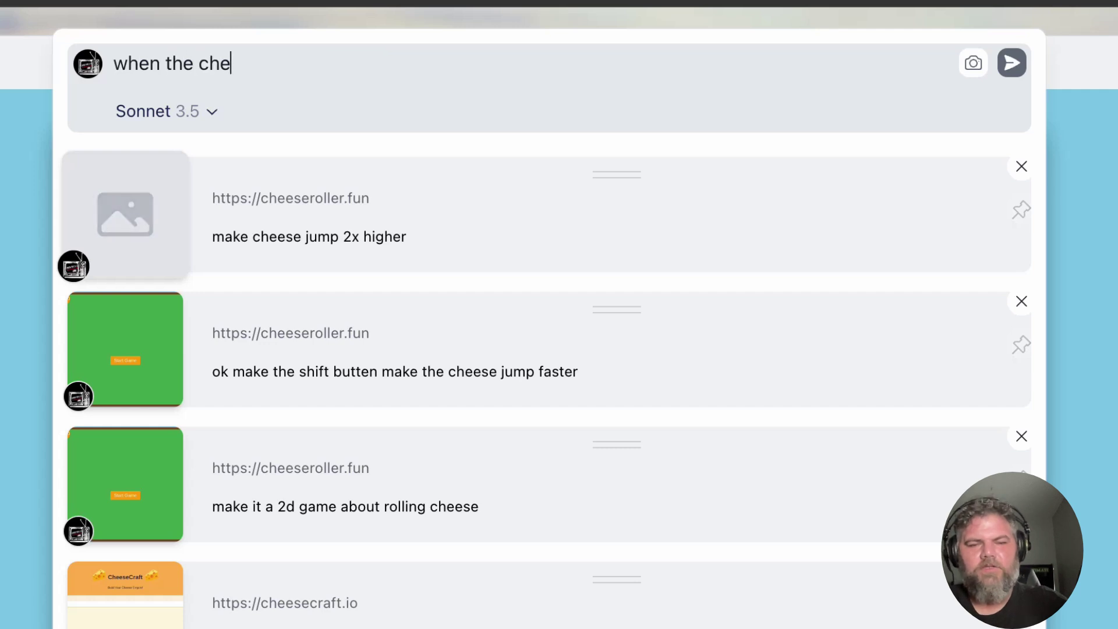
type("ese ")
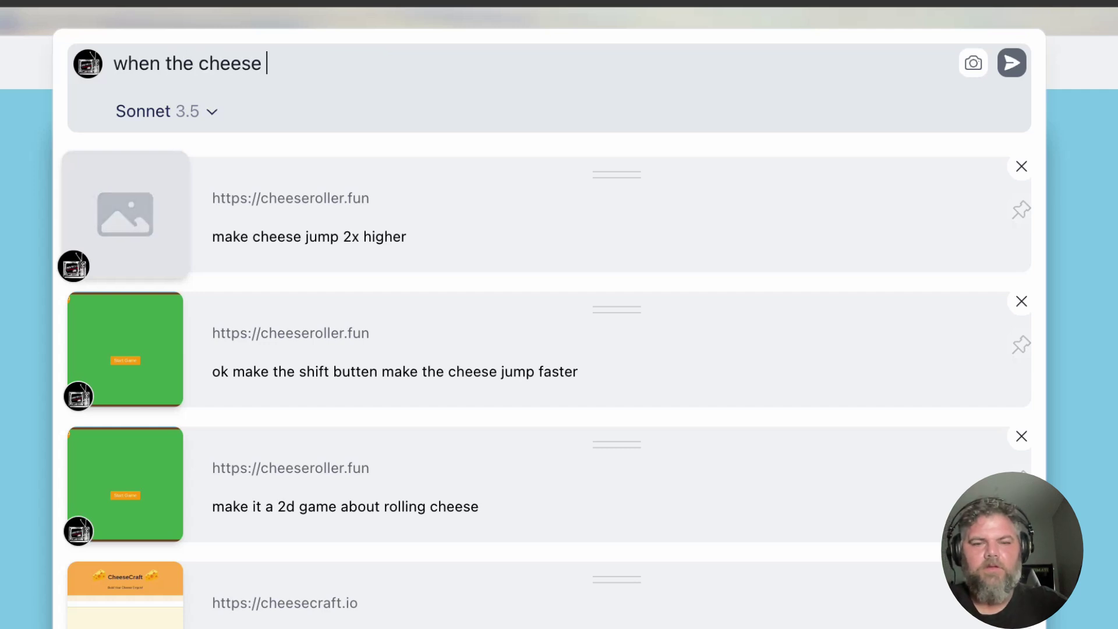
type("land on ")
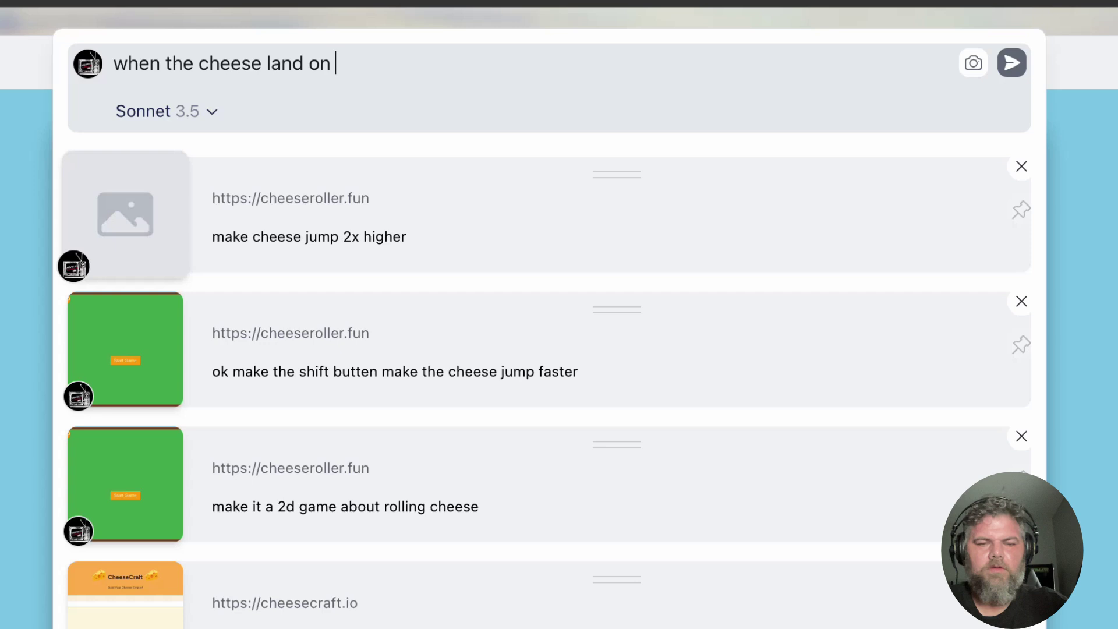
type("the brown box it blows up")
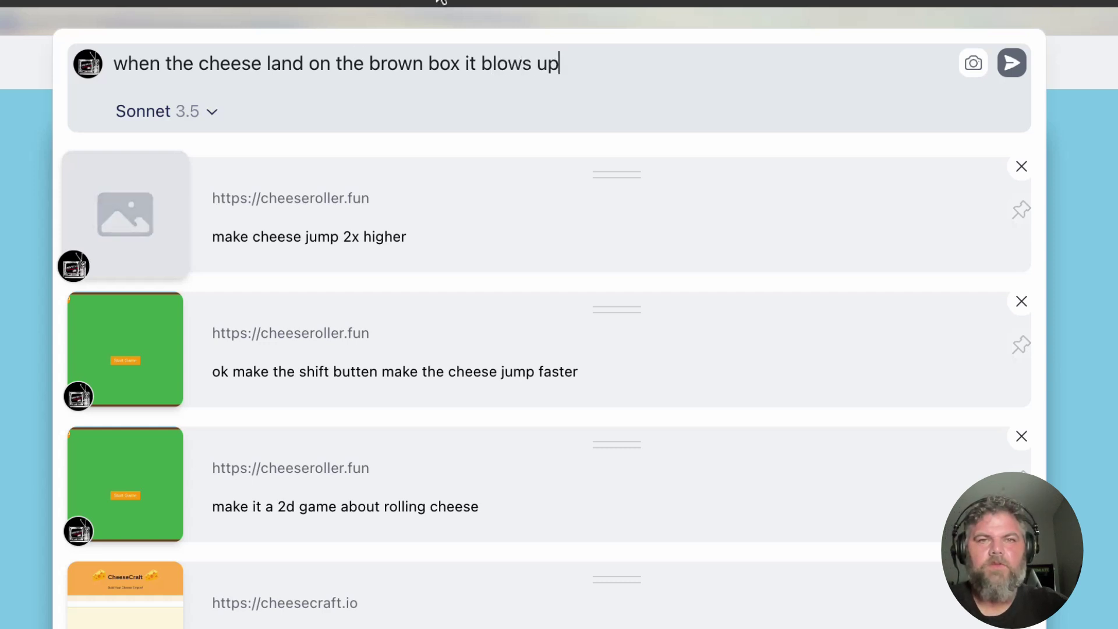
left_click(458, 64)
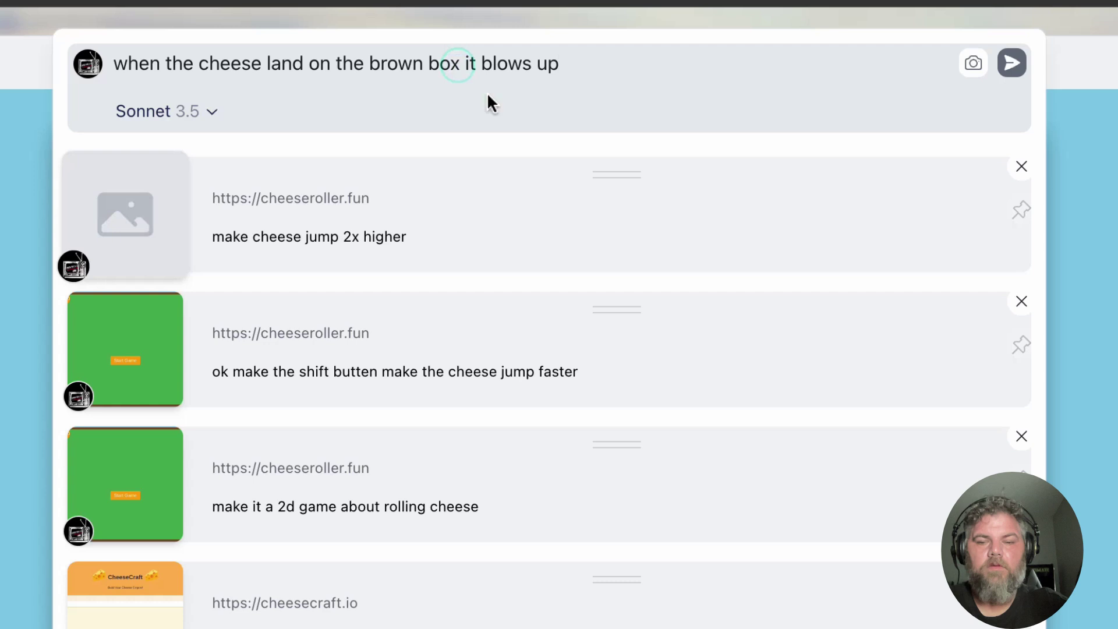
type(", the b")
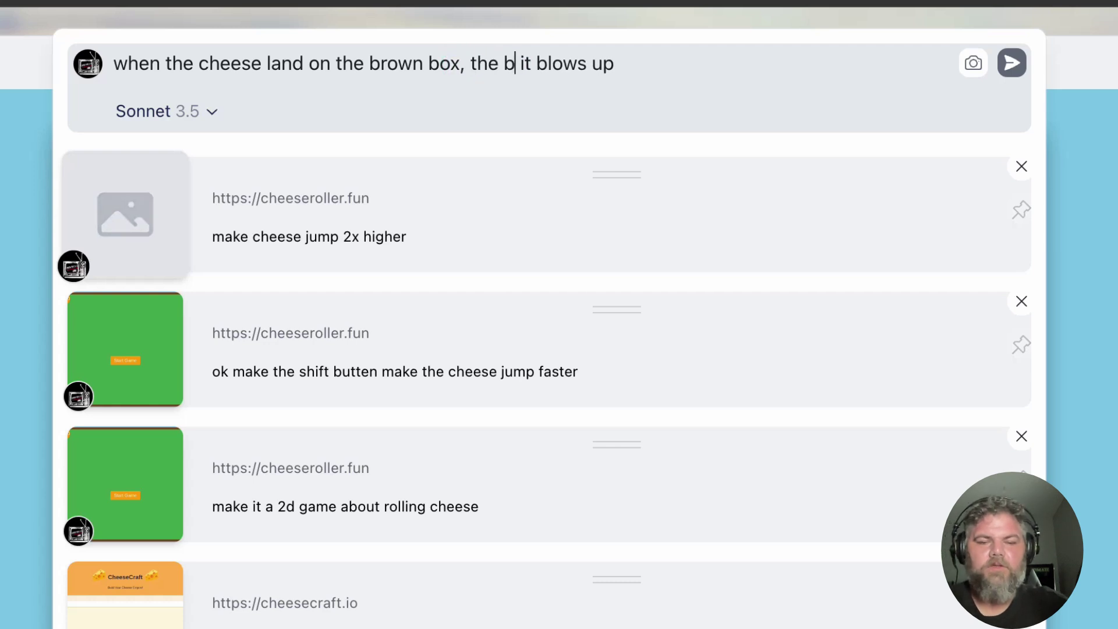
type("ox")
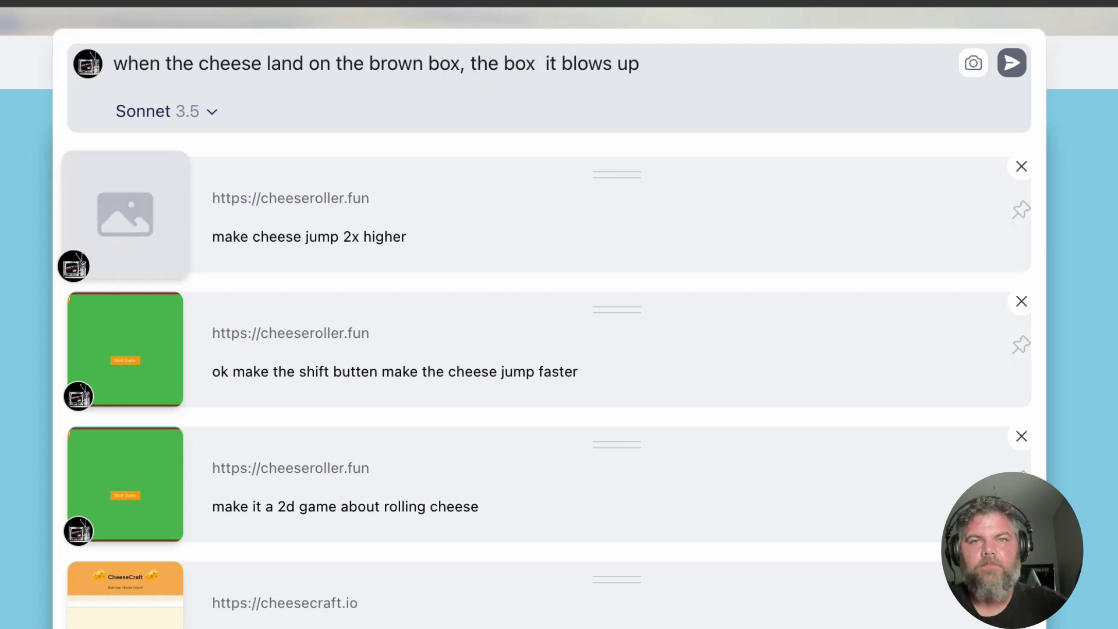
key("BackSpace")
left_click(556, 63)
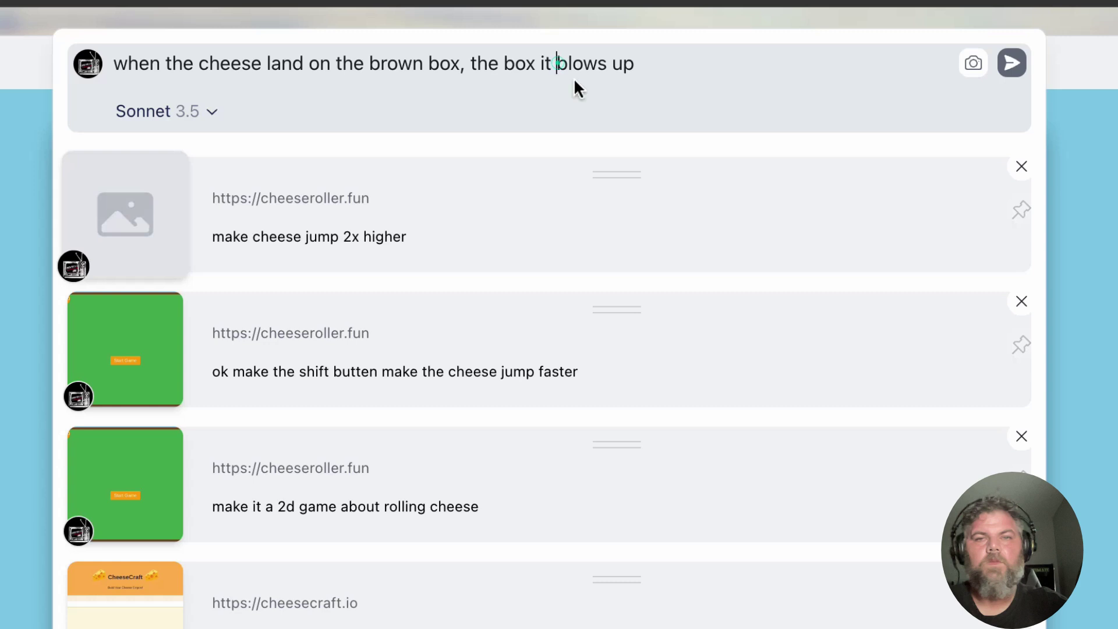
key("BackSpace")
key("BackSpace")
key("BackSpace")
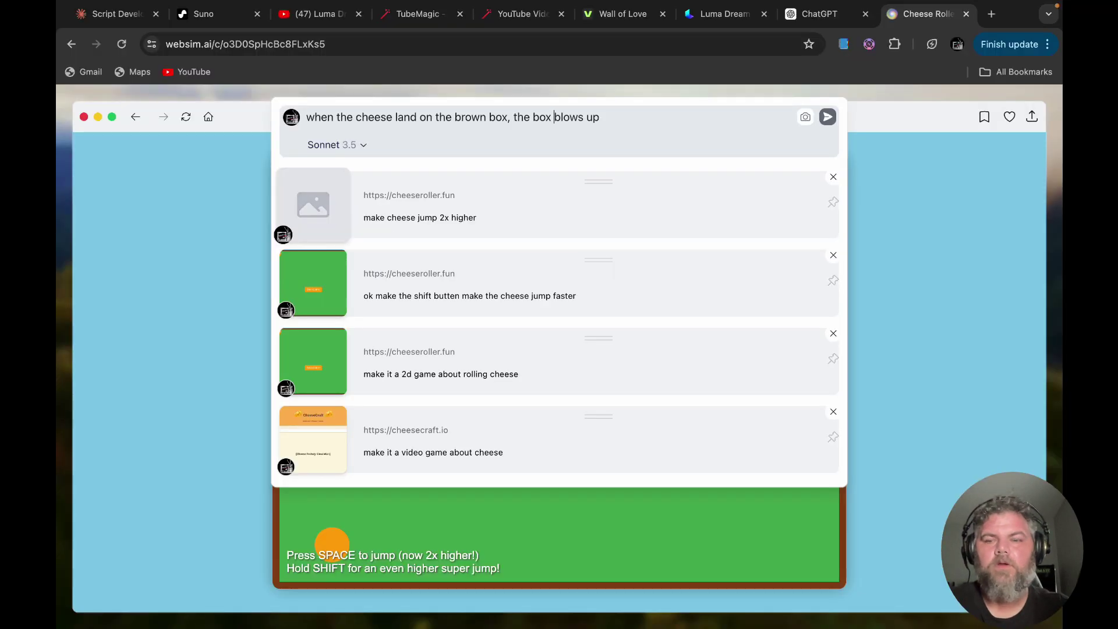
Submit the exploding-box request and play the first round, jumping onto brown boxes
key("Return")
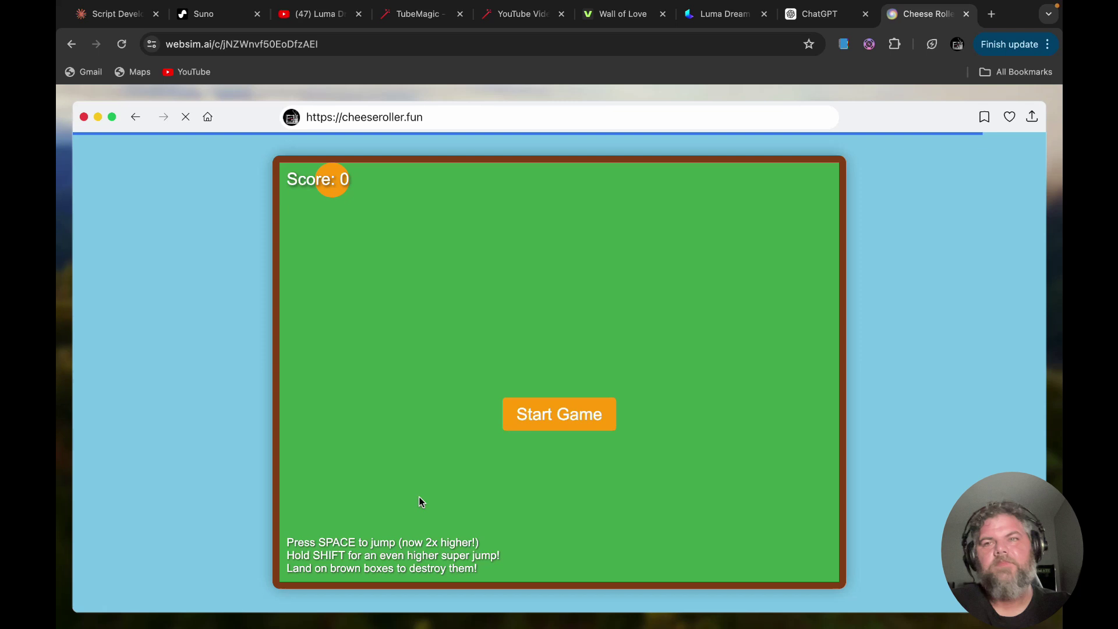
left_click(580, 430)
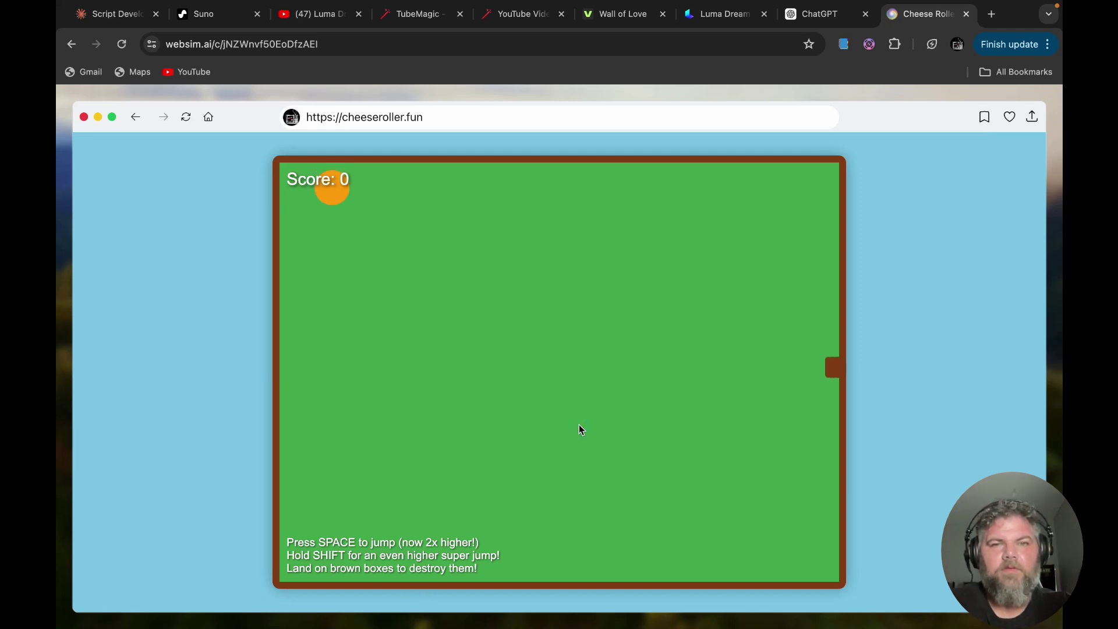
key("space")
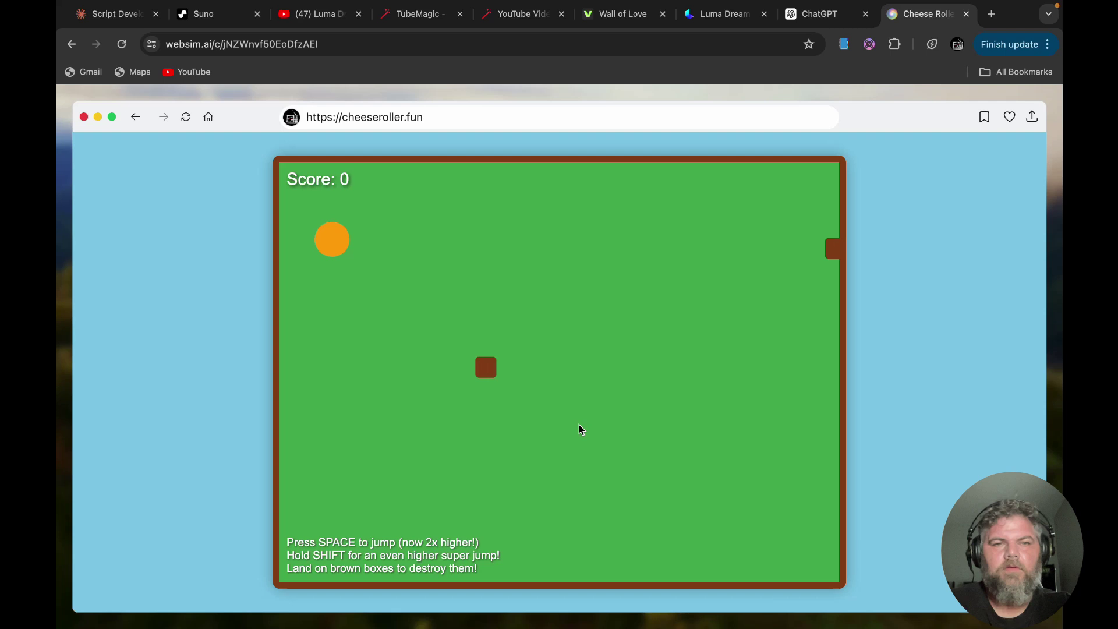
key("space")
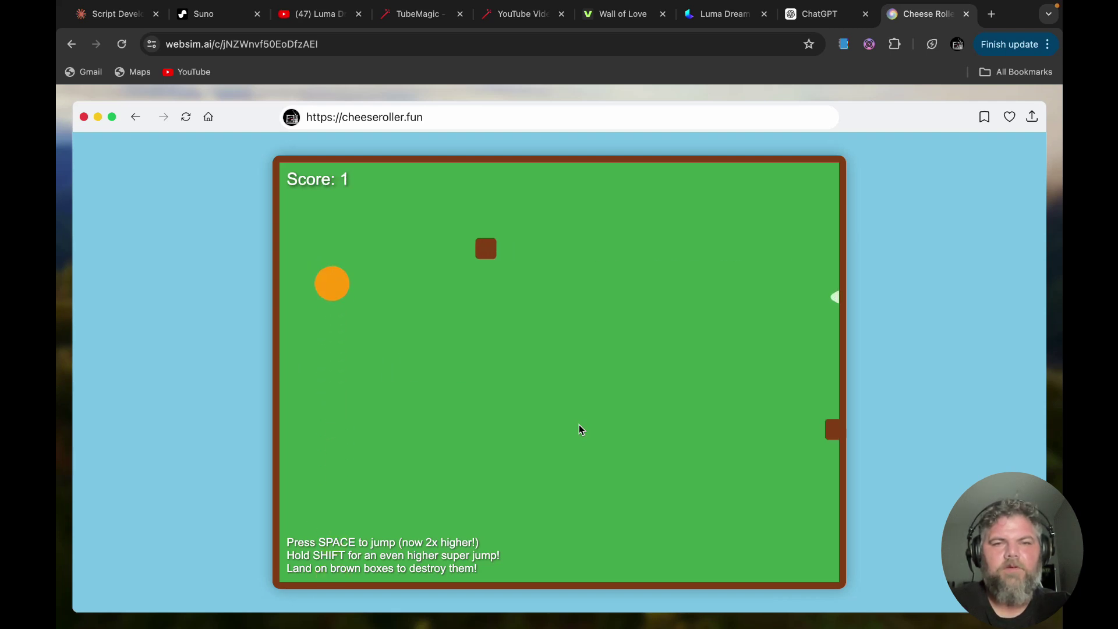
key("space")
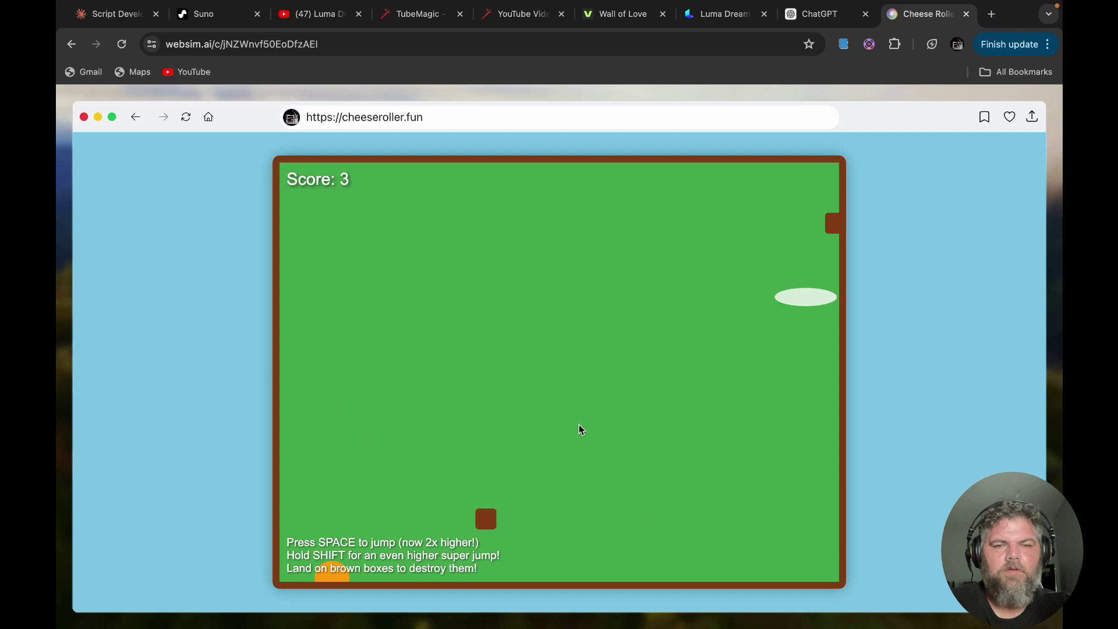
key("space")
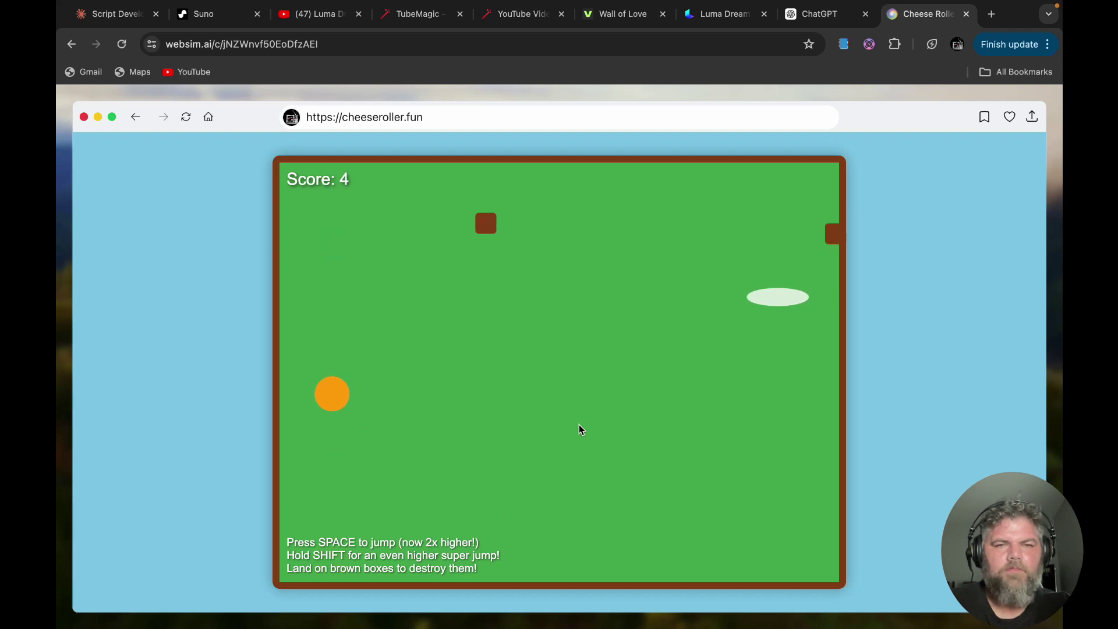
key("space")
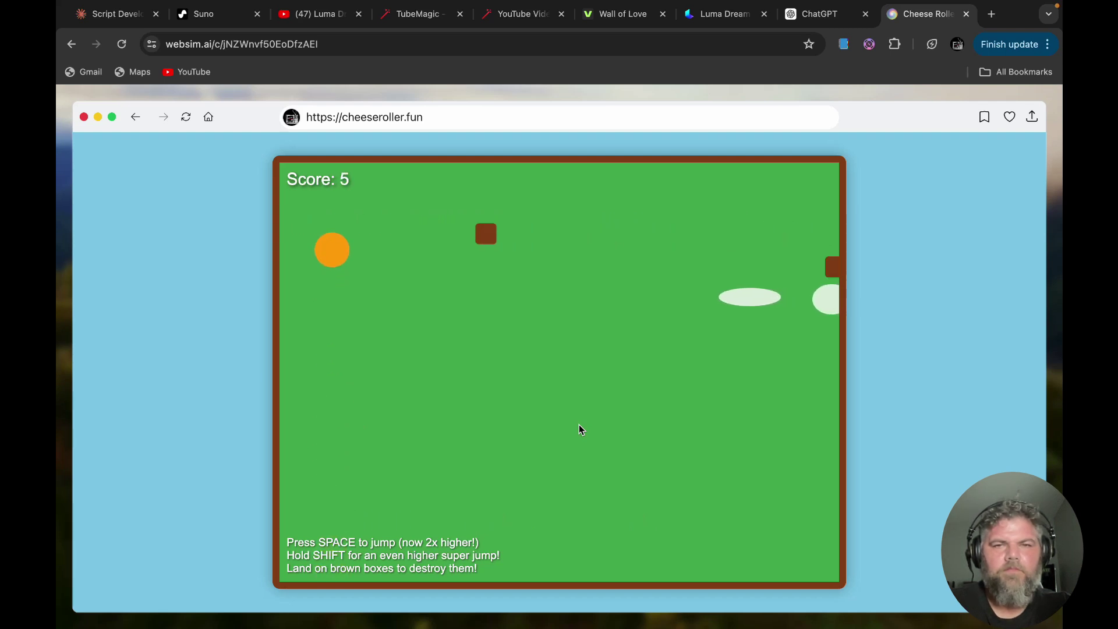
key("space")
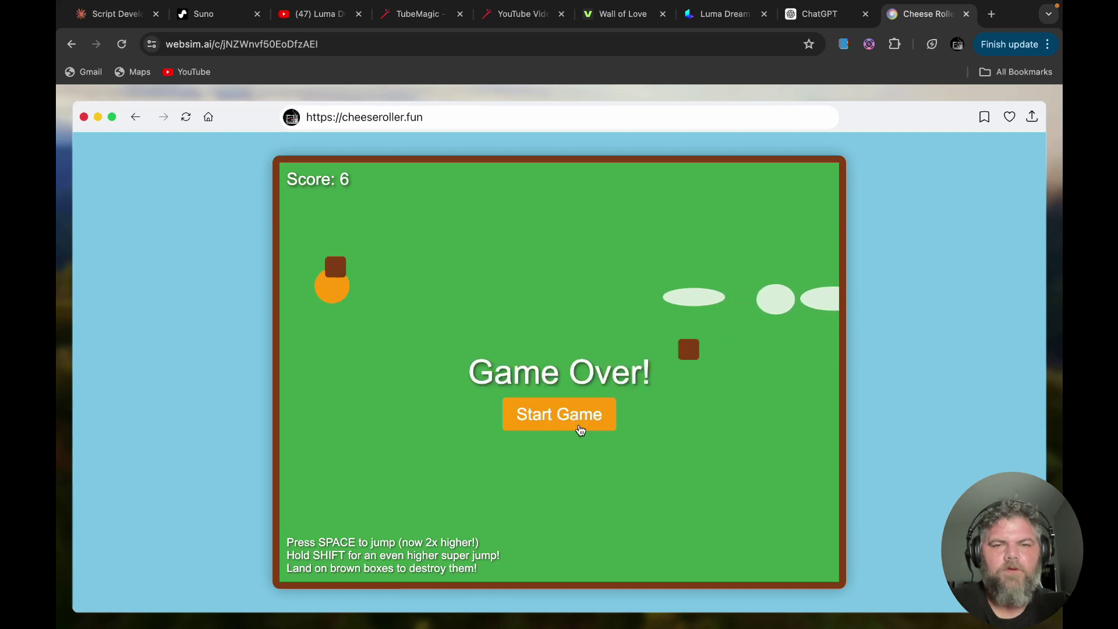
Play three more rounds, the last ending Game Over at Score 7
left_click(581, 429)
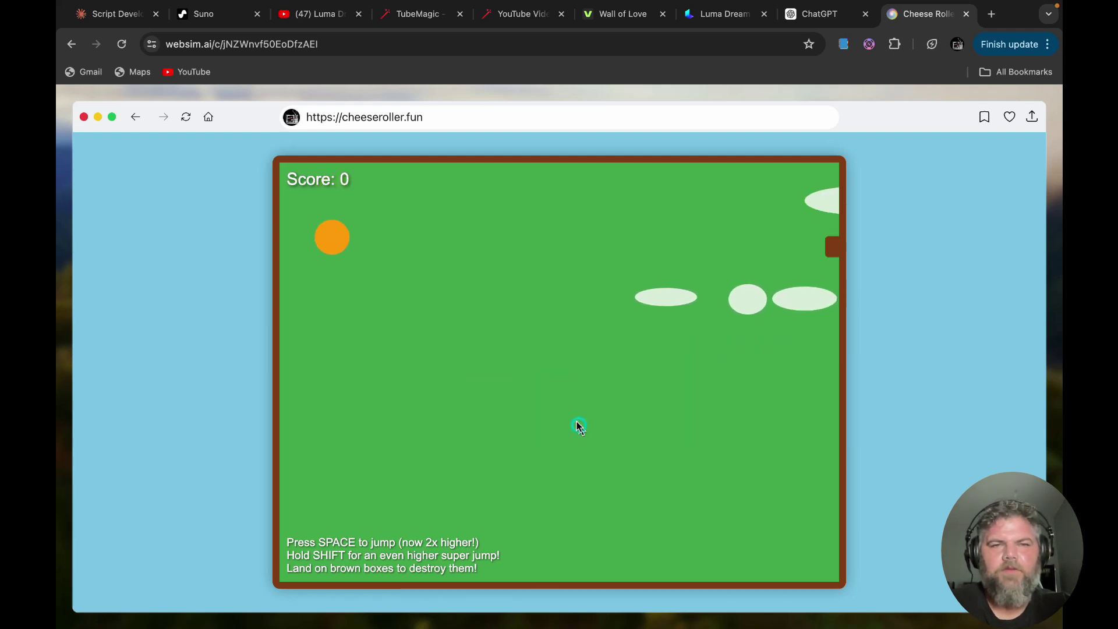
key("space")
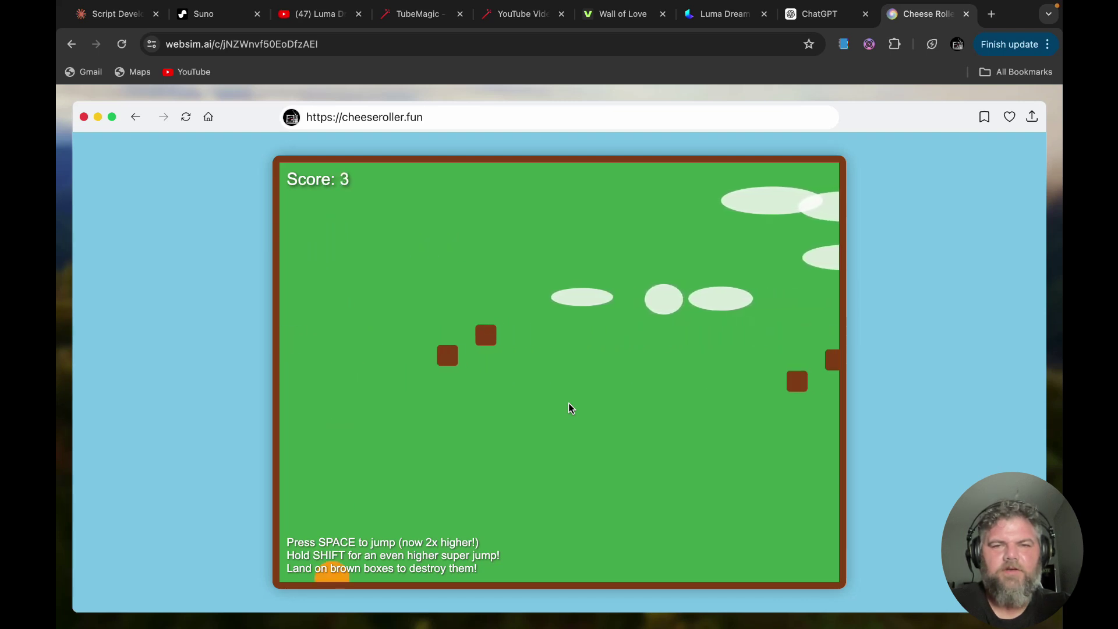
key("space")
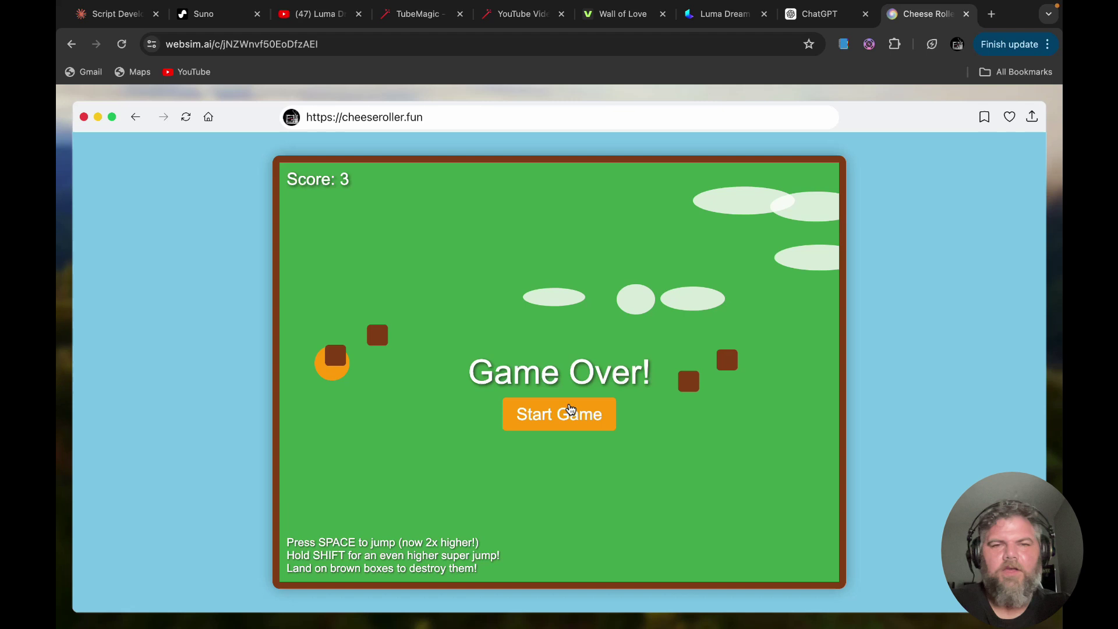
left_click(575, 417)
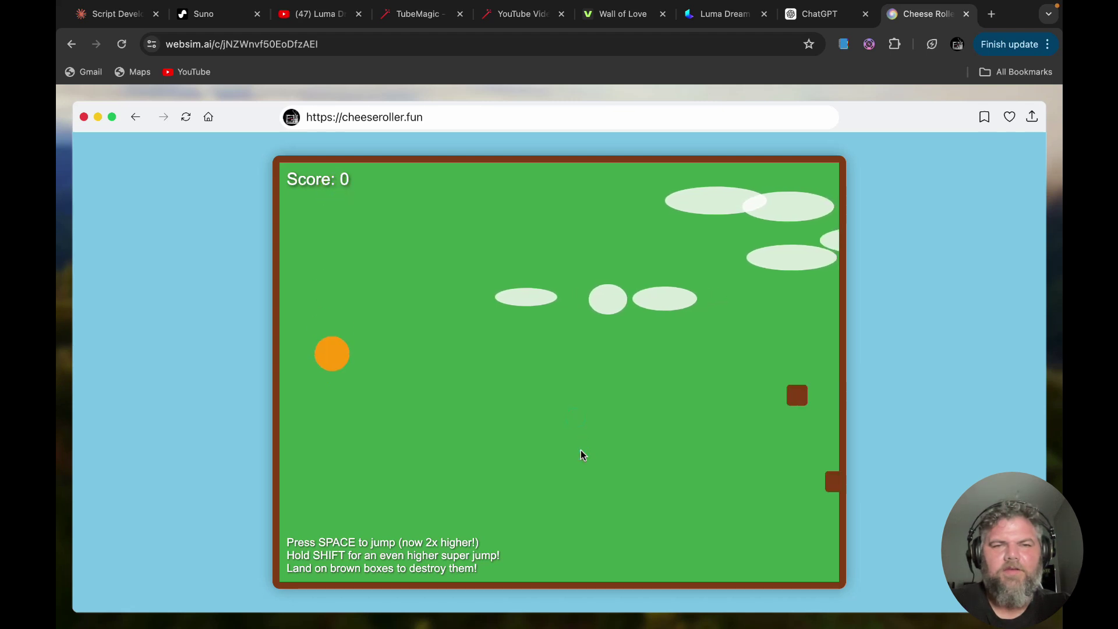
key("space")
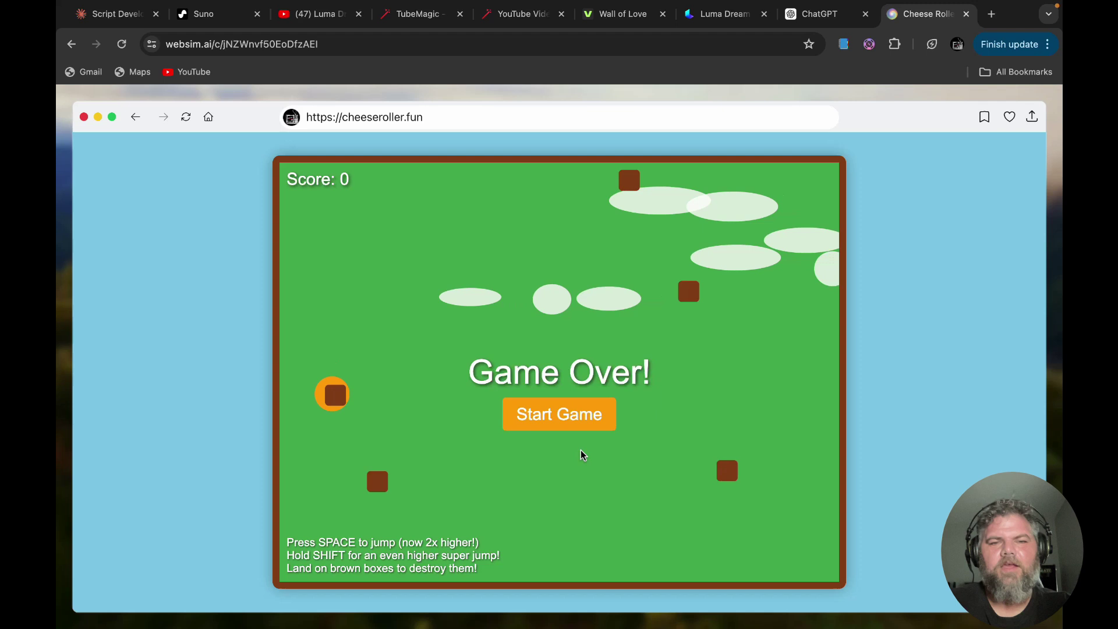
left_click(561, 421)
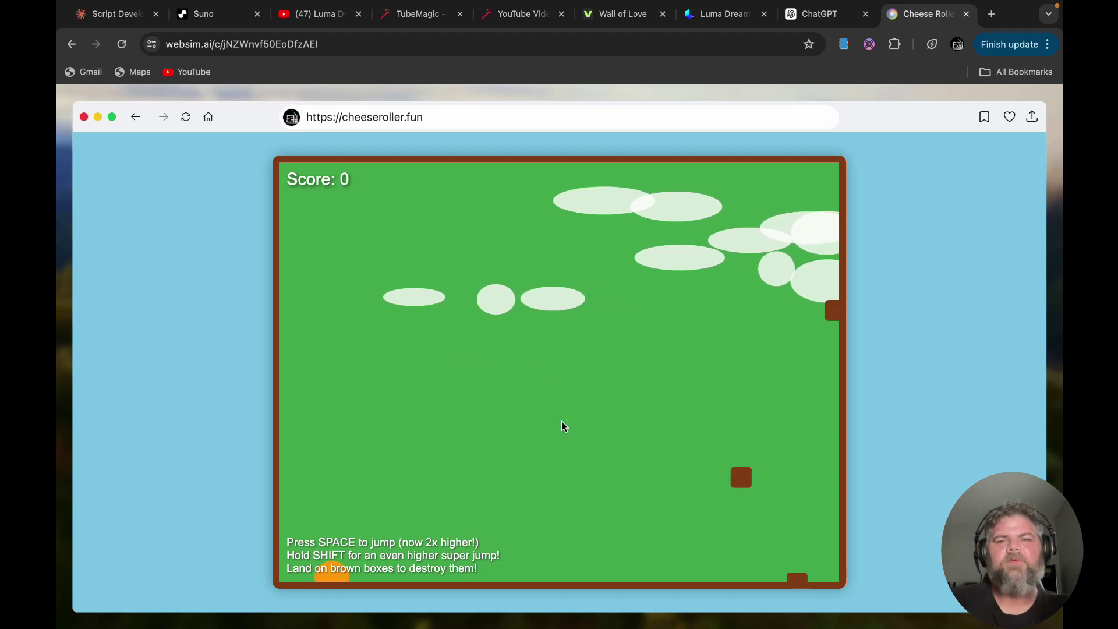
key("space")
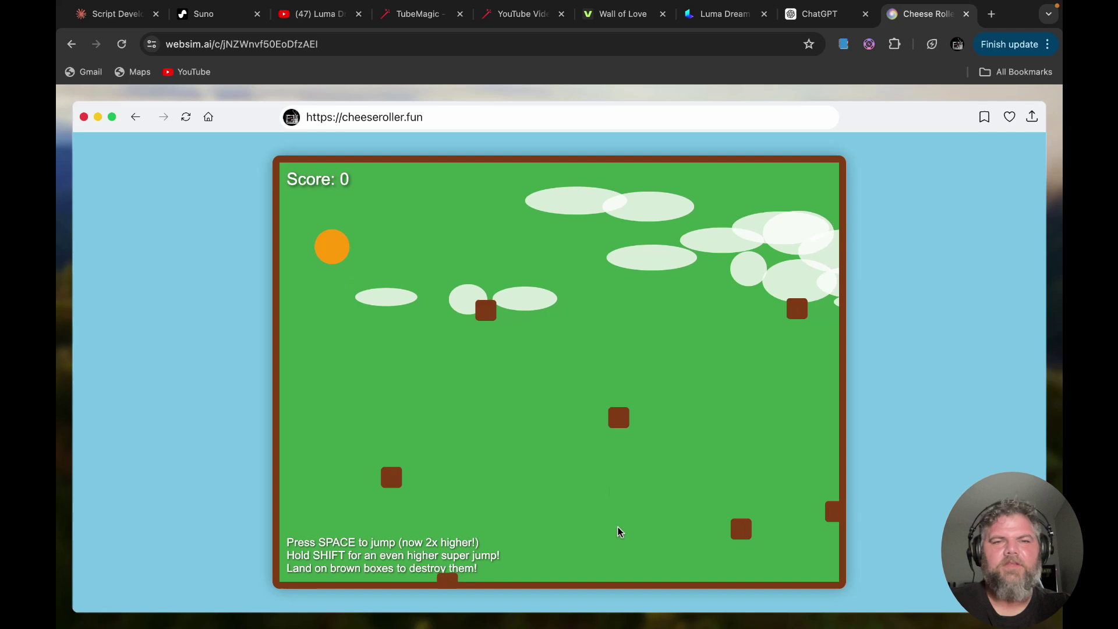
key("space")
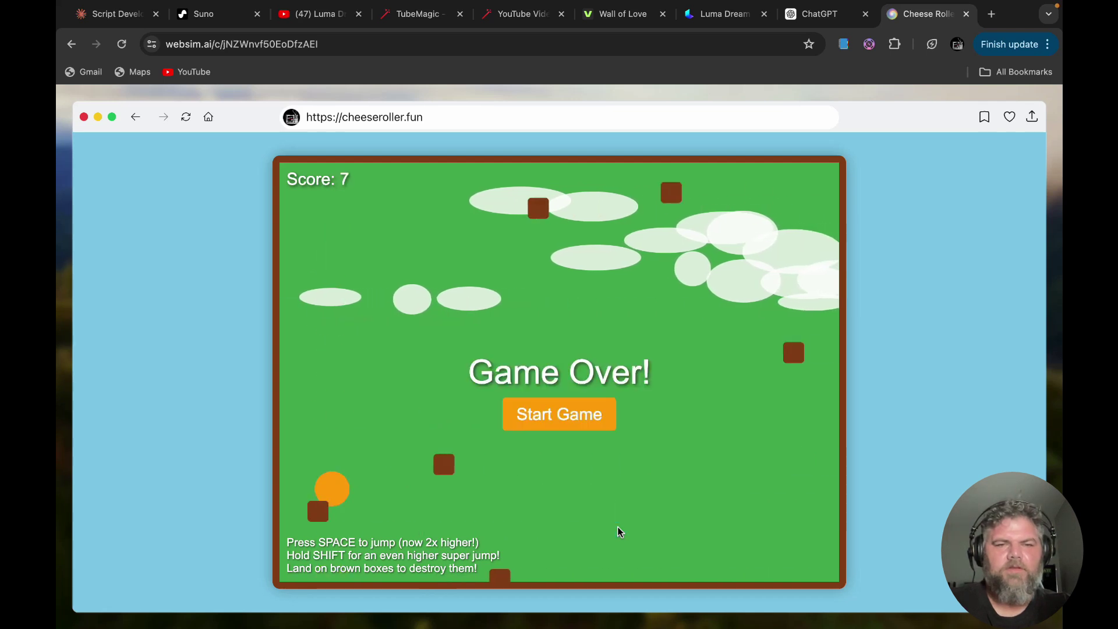
Submit 'its not destorying the box when the cheese lands on it' to regenerate the game
left_click(757, 117)
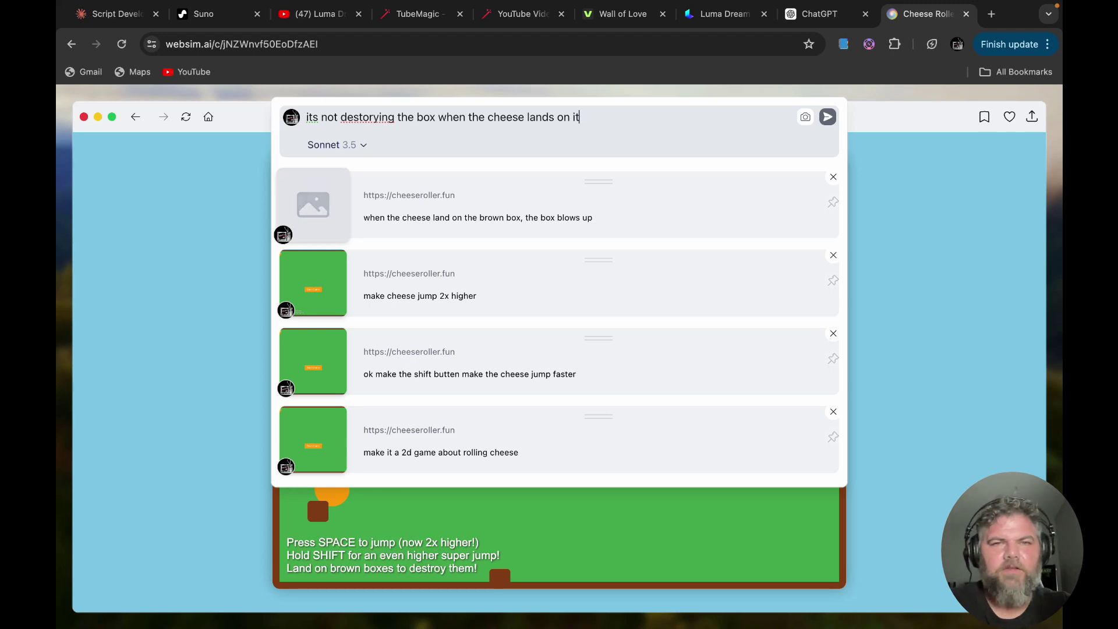
key("Return")
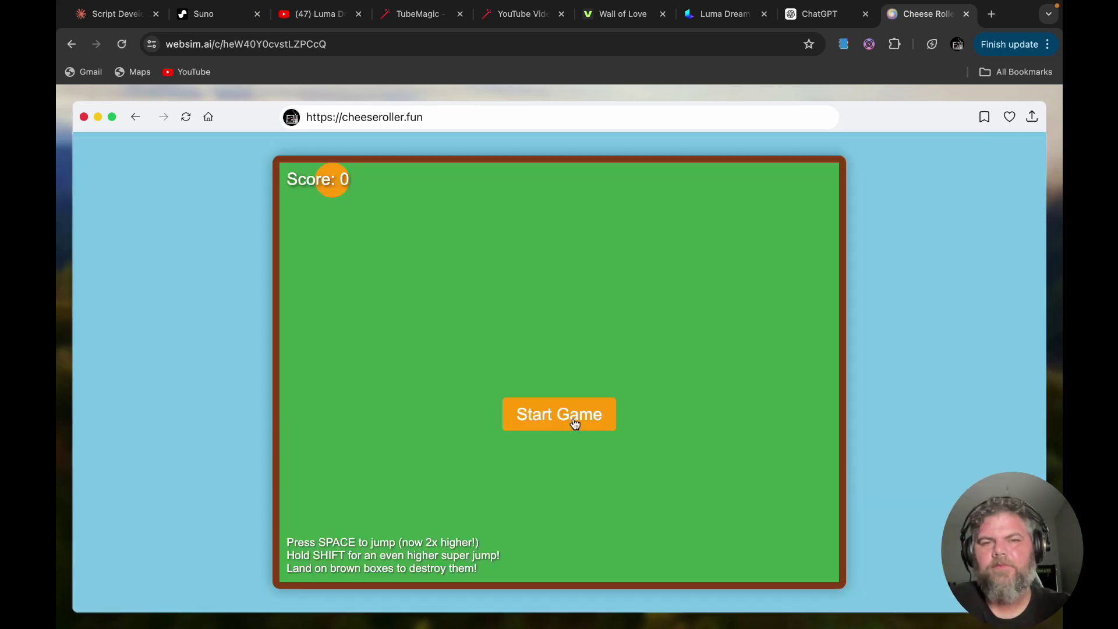
Play the first three rounds of the regenerated cheese game, jumping over the boxes
left_click(574, 424)
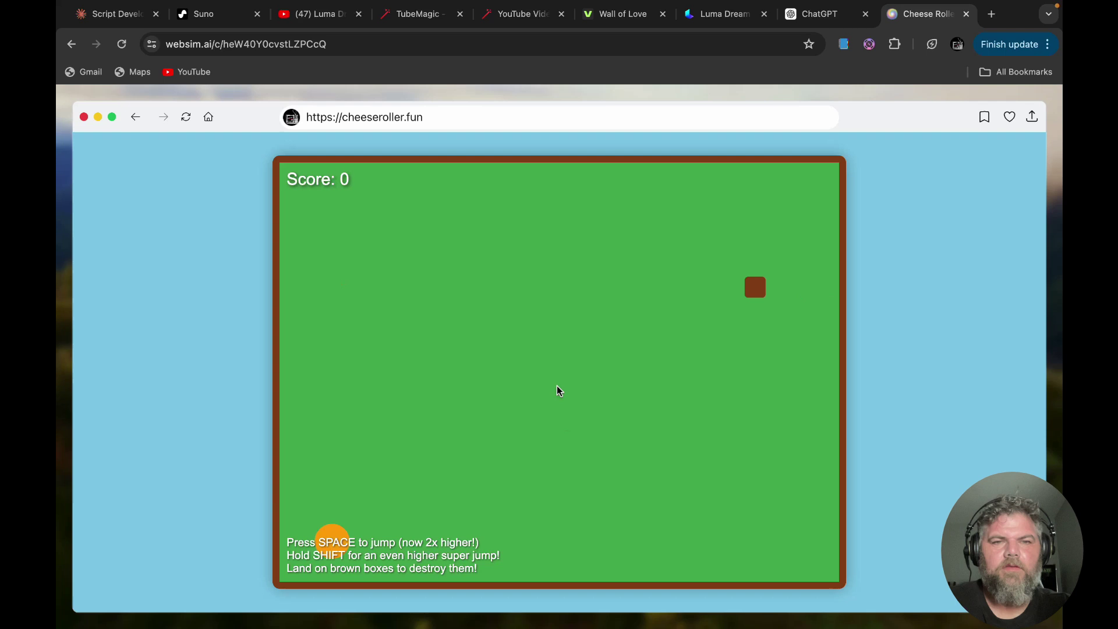
key("space")
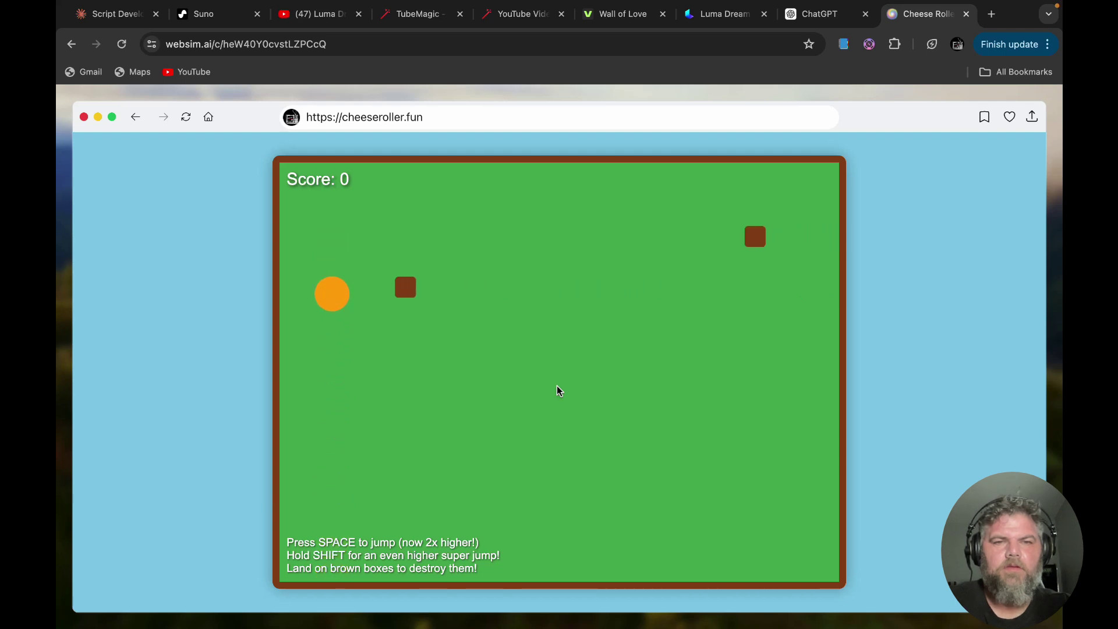
key("space")
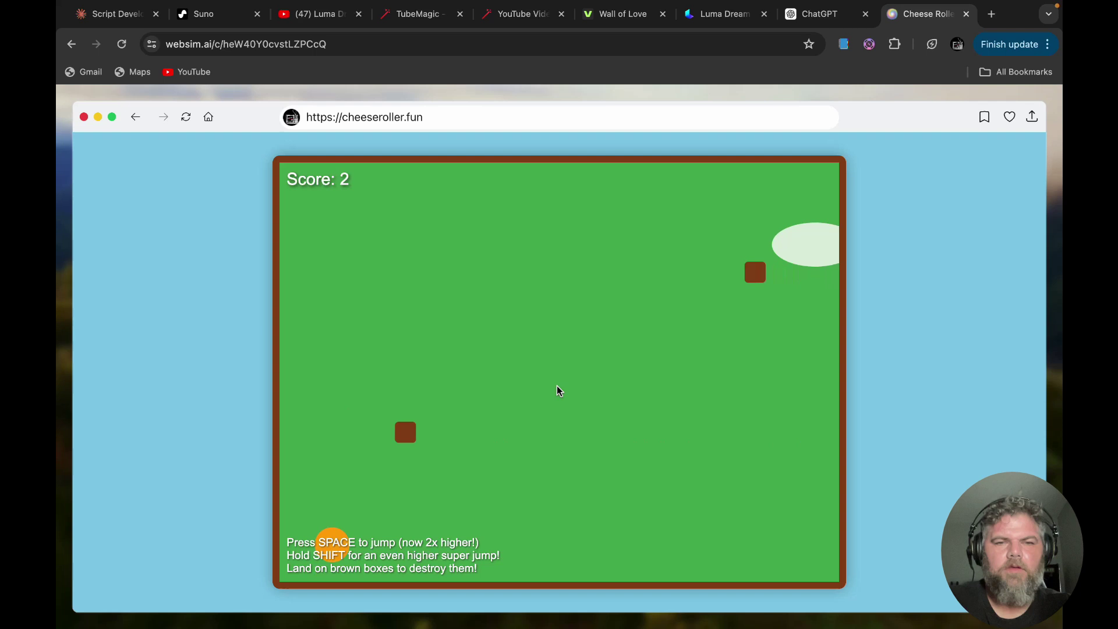
key("space")
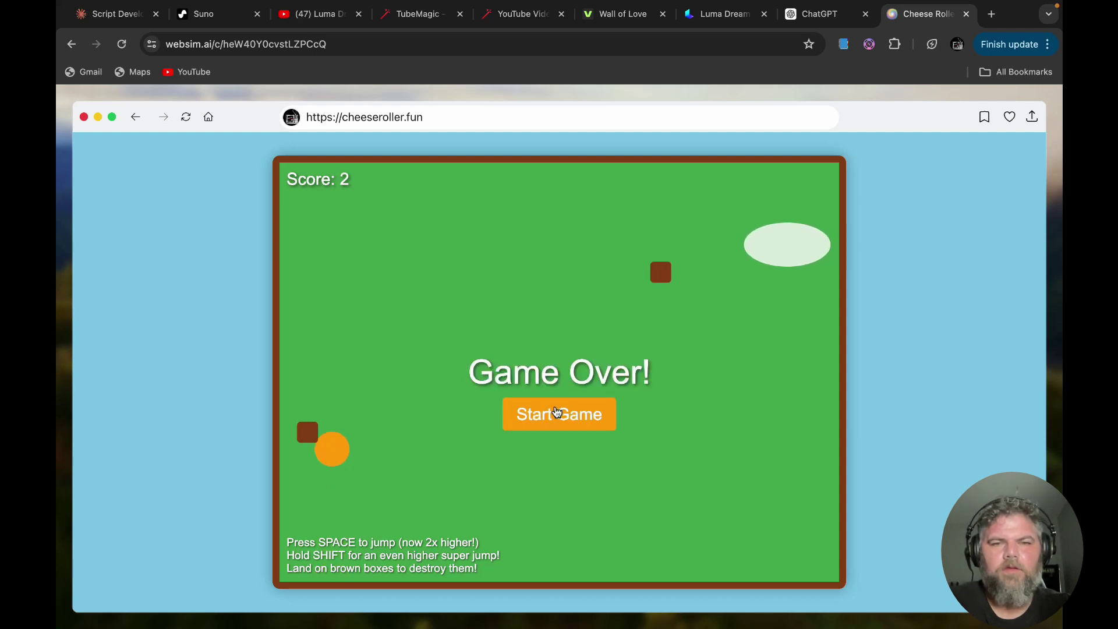
left_click(555, 410)
key("space")
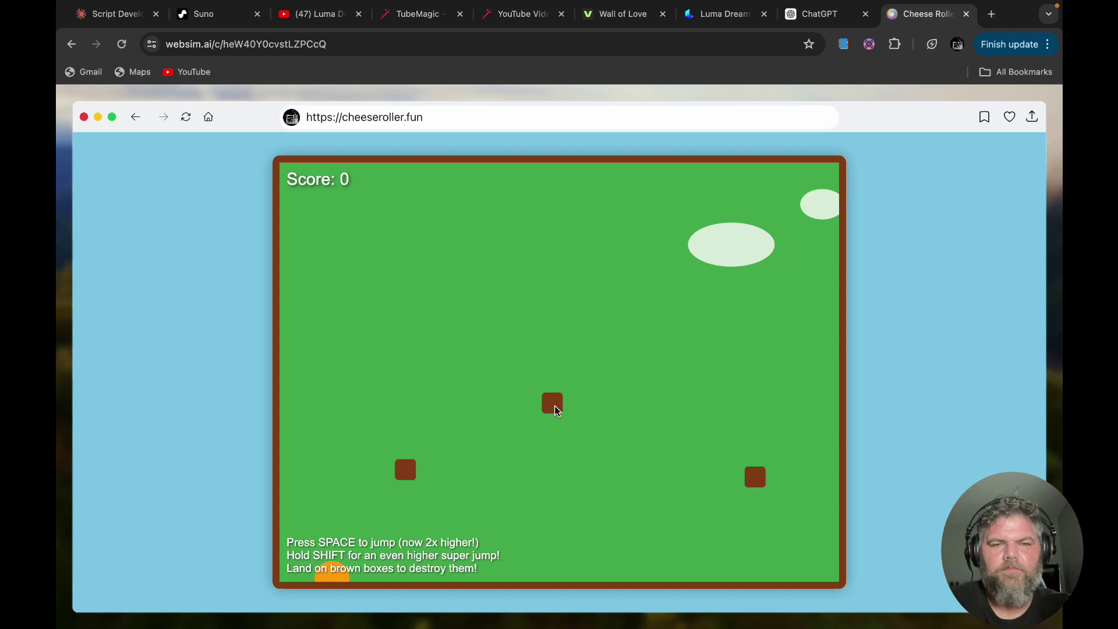
key("space")
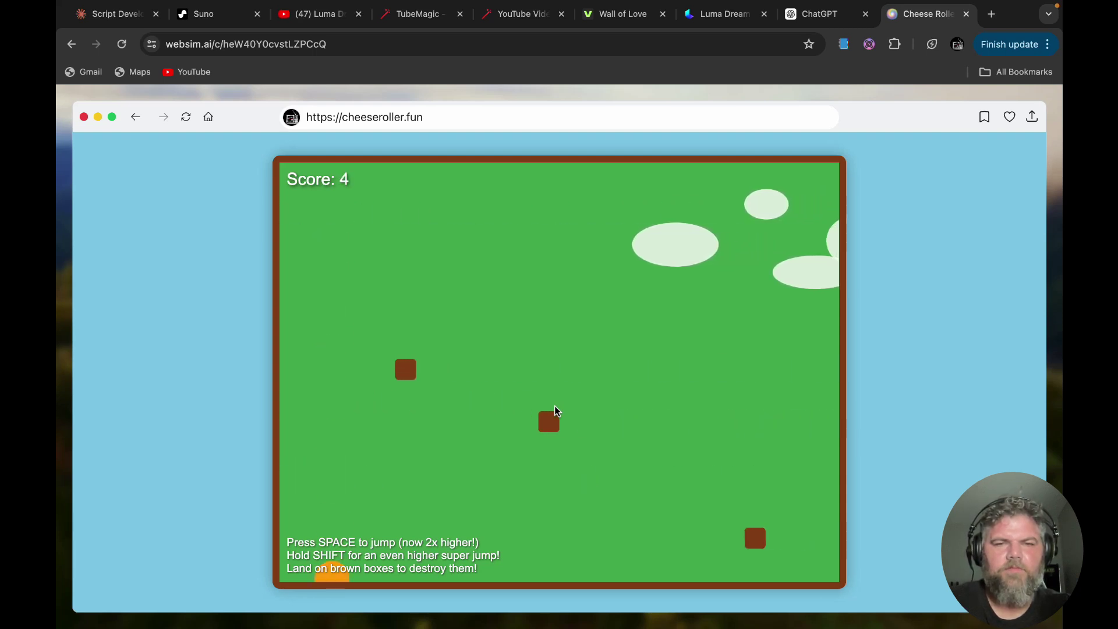
key("space")
left_click(555, 408)
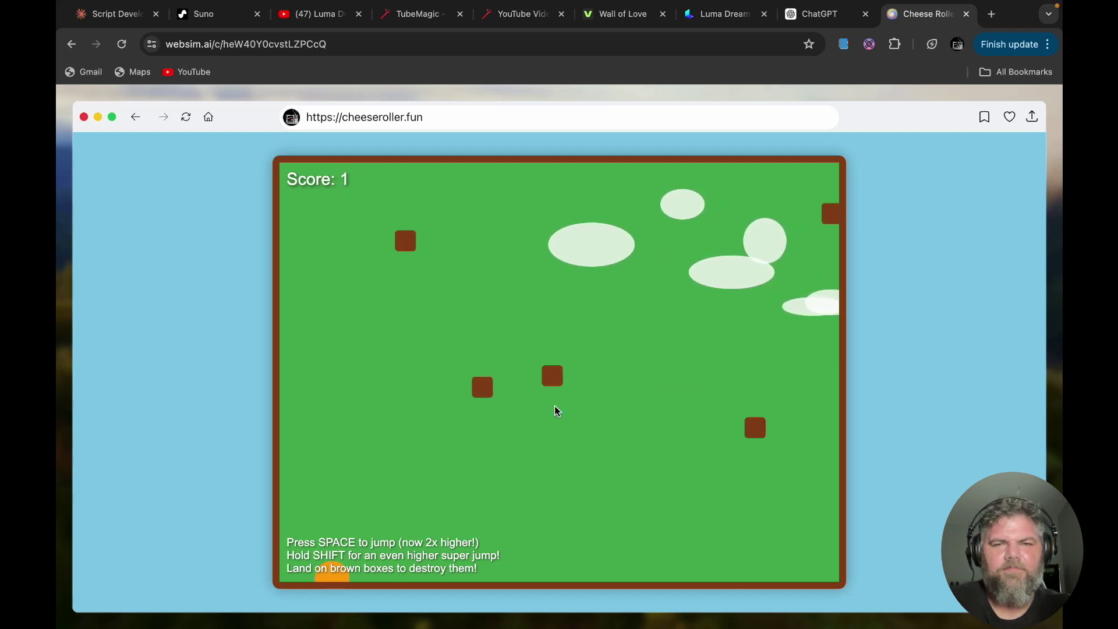
key("space")
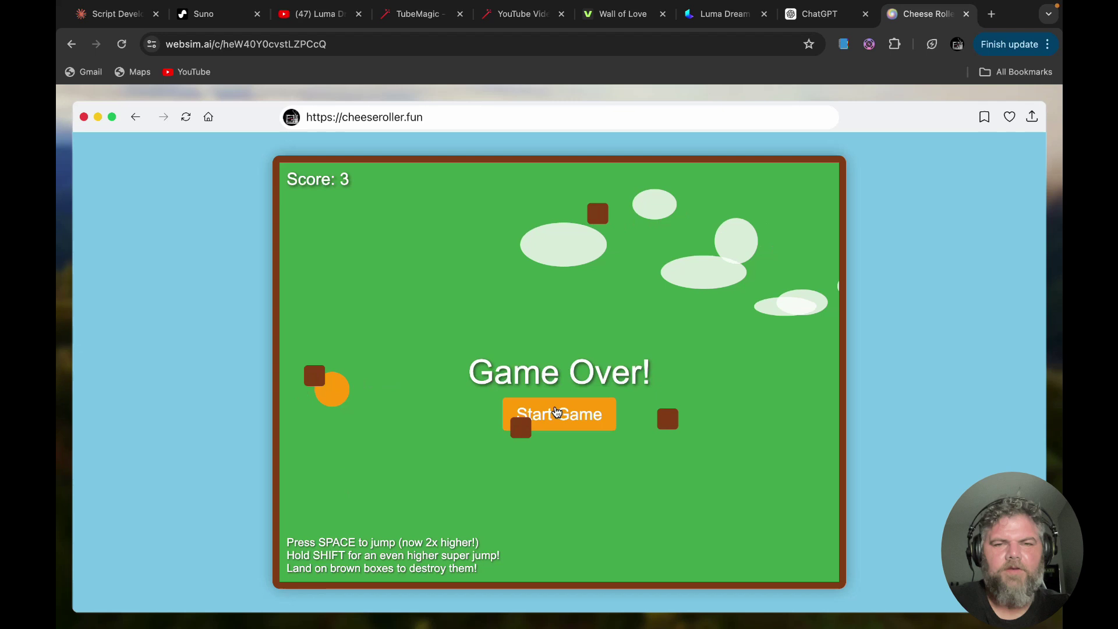
Play three more rounds, jumping the cheese high toward the boxes
left_click(557, 412)
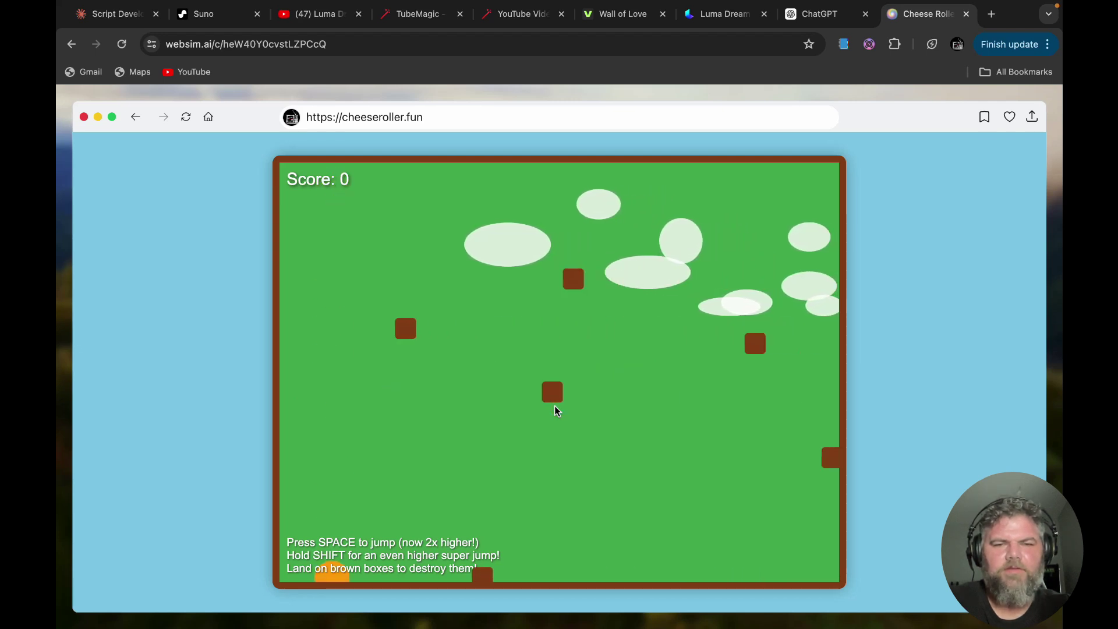
key("space")
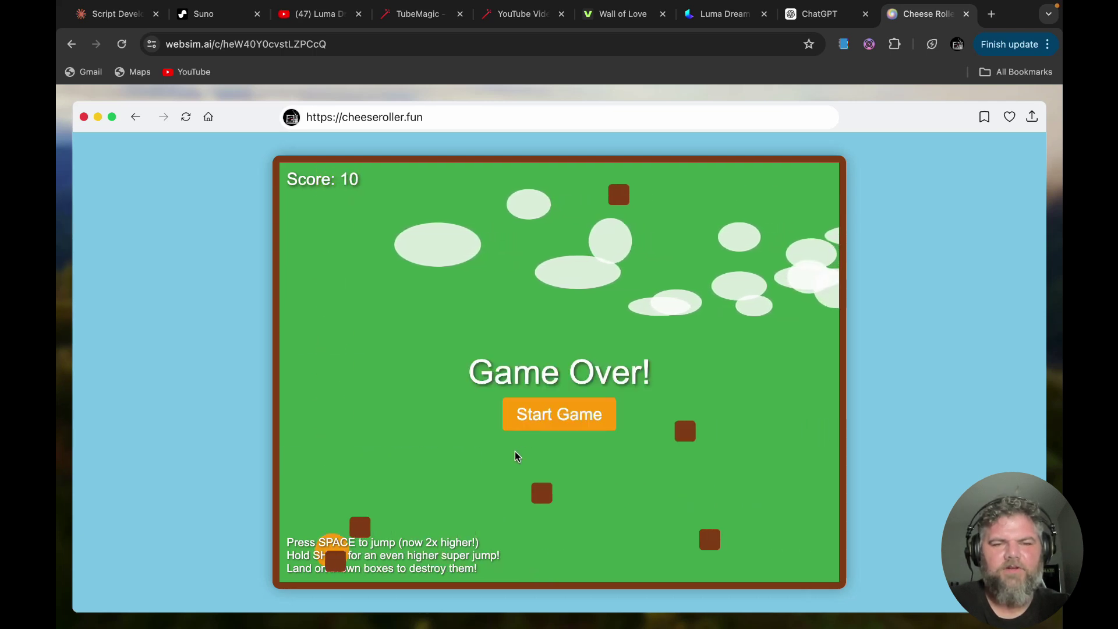
left_click(558, 416)
key("space")
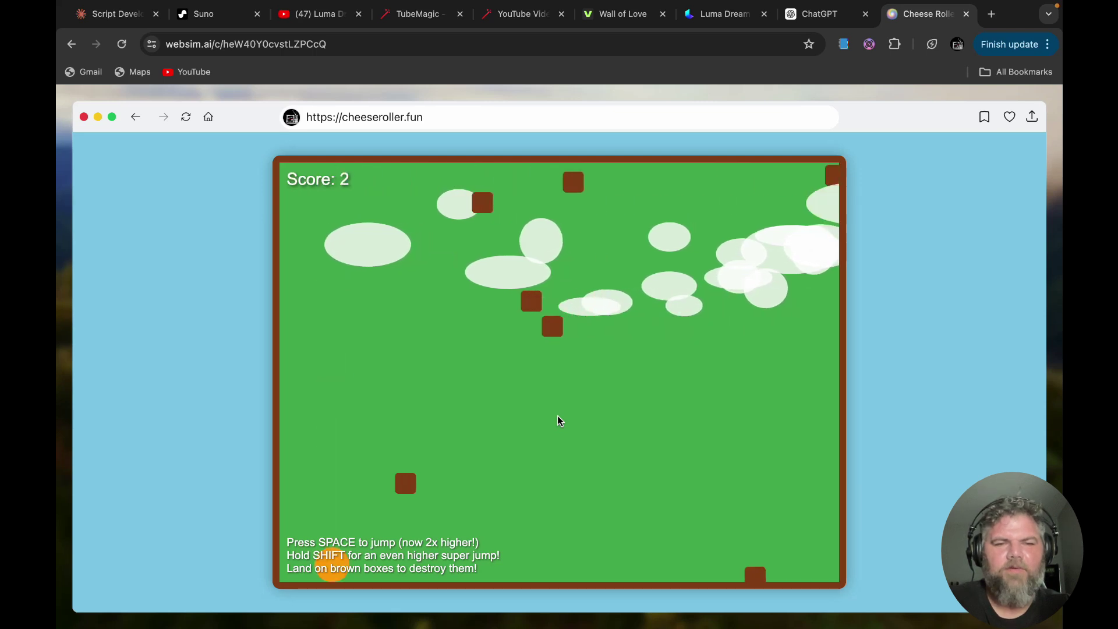
key("space")
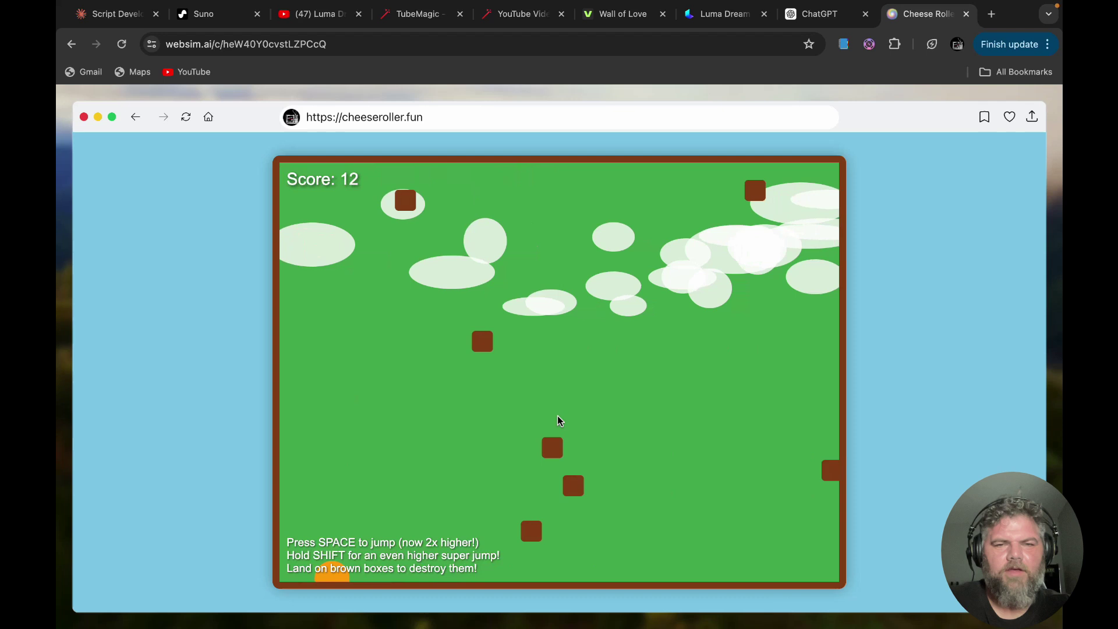
key("space")
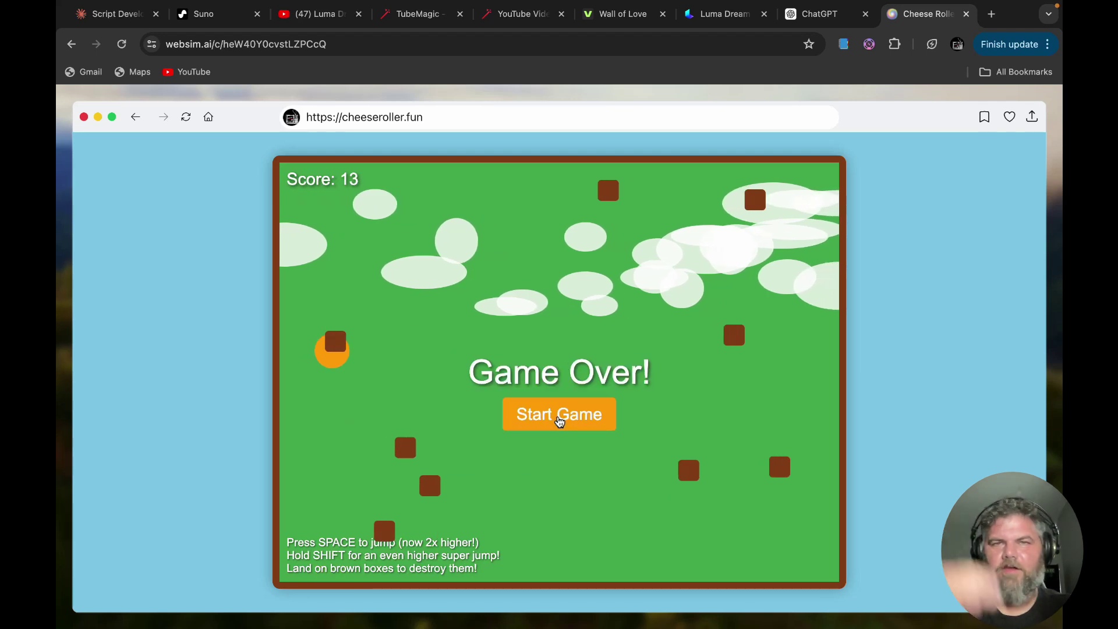
left_click(559, 417)
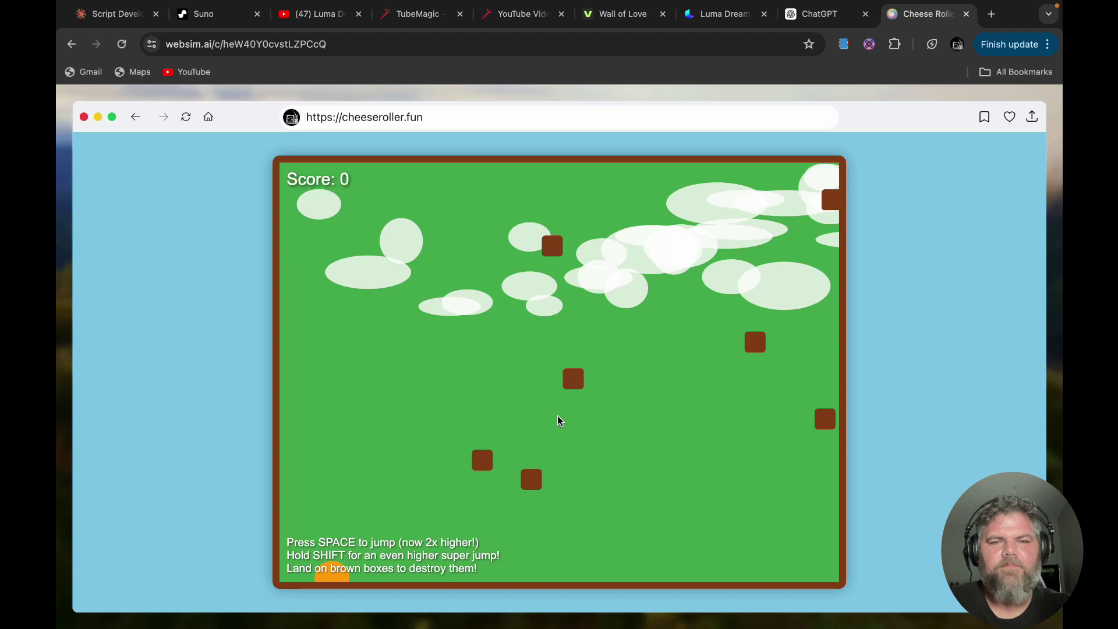
key("space")
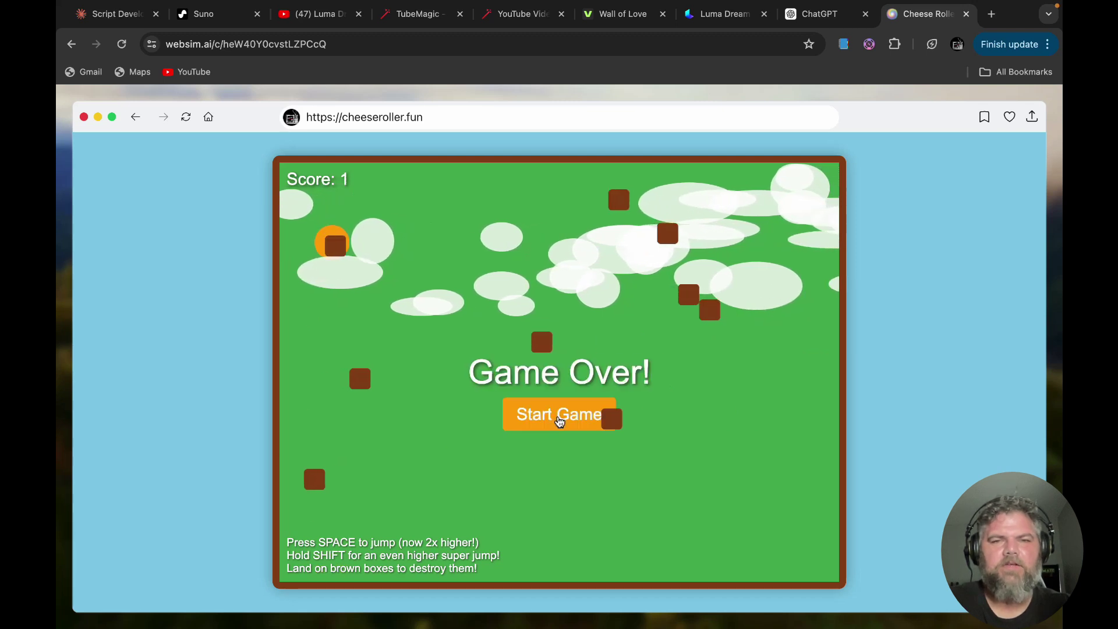
Play the final rounds, super-jumping onto boxes to destroy them
left_click(559, 417)
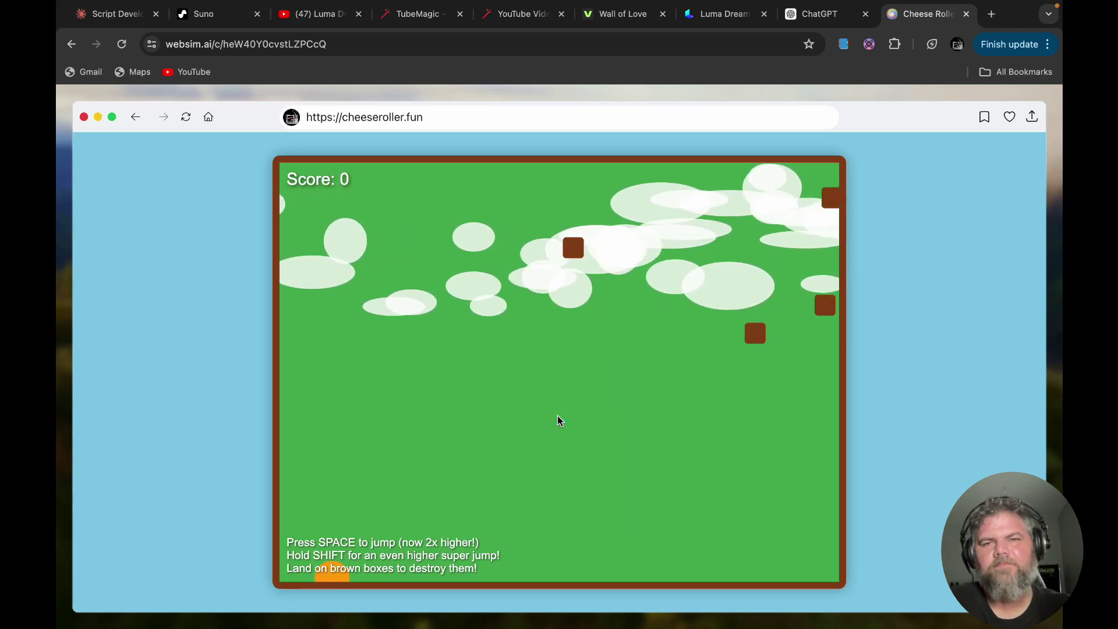
key("space")
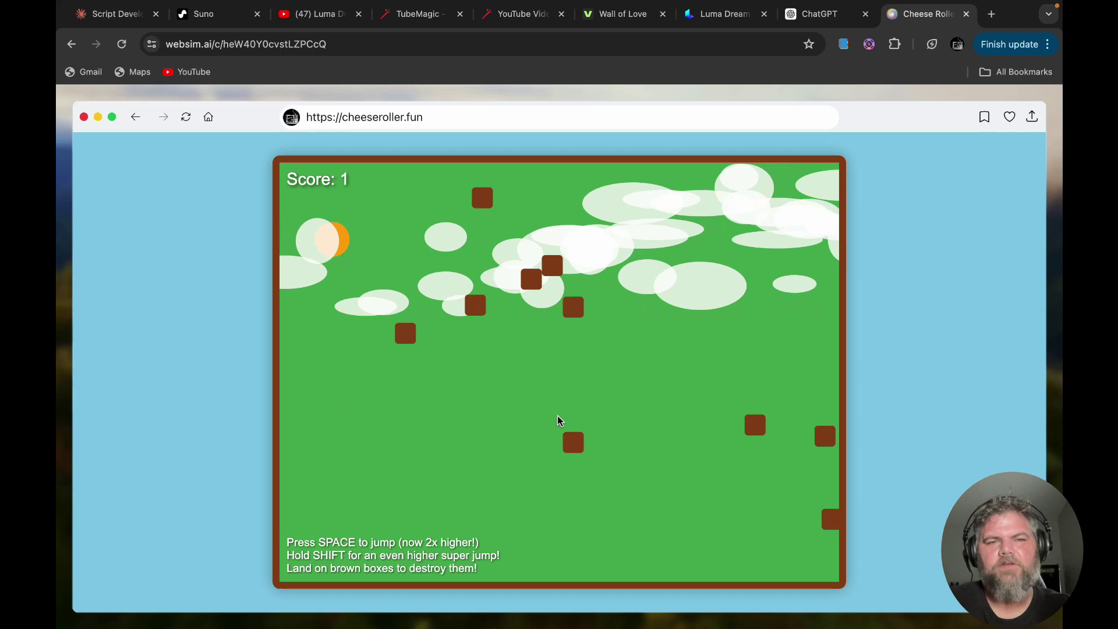
key("space")
key("space")
key("space")
key("space")
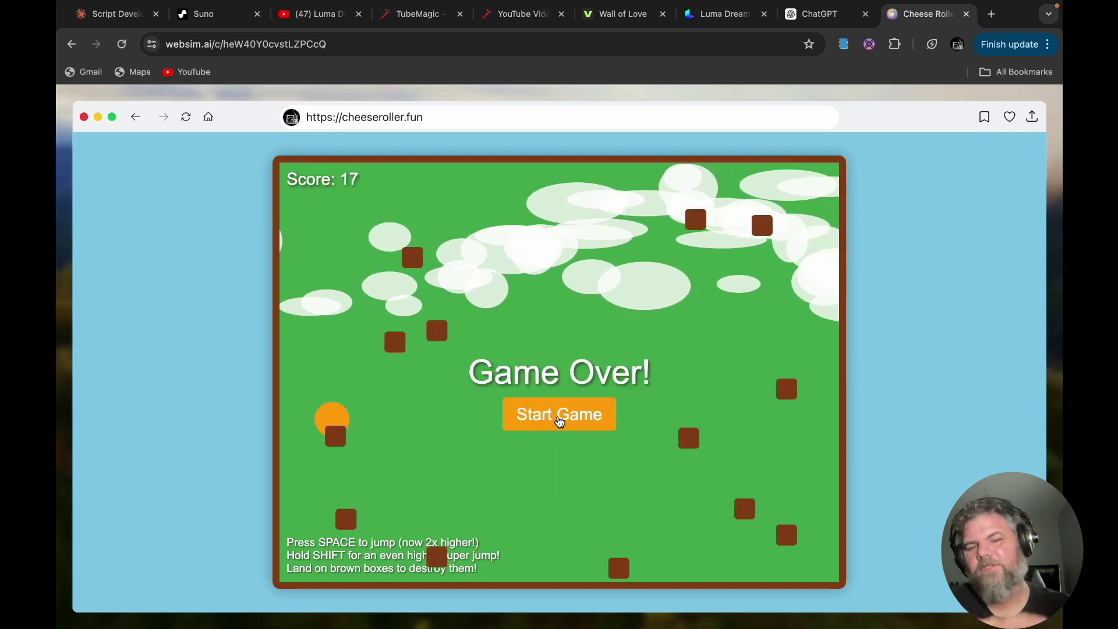
left_click(559, 415)
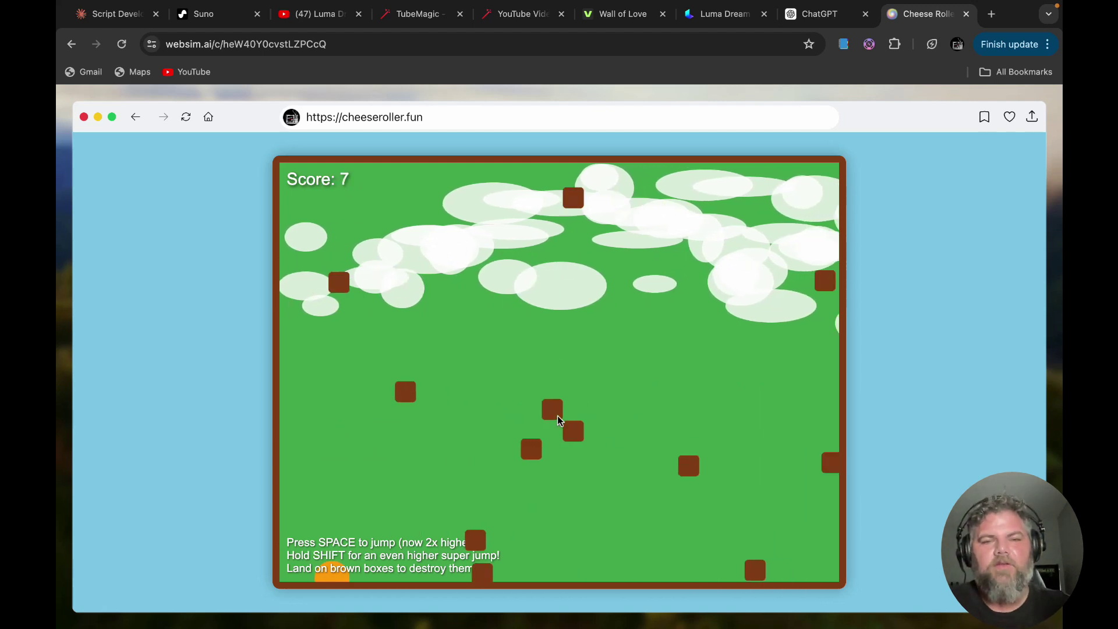
key("space")
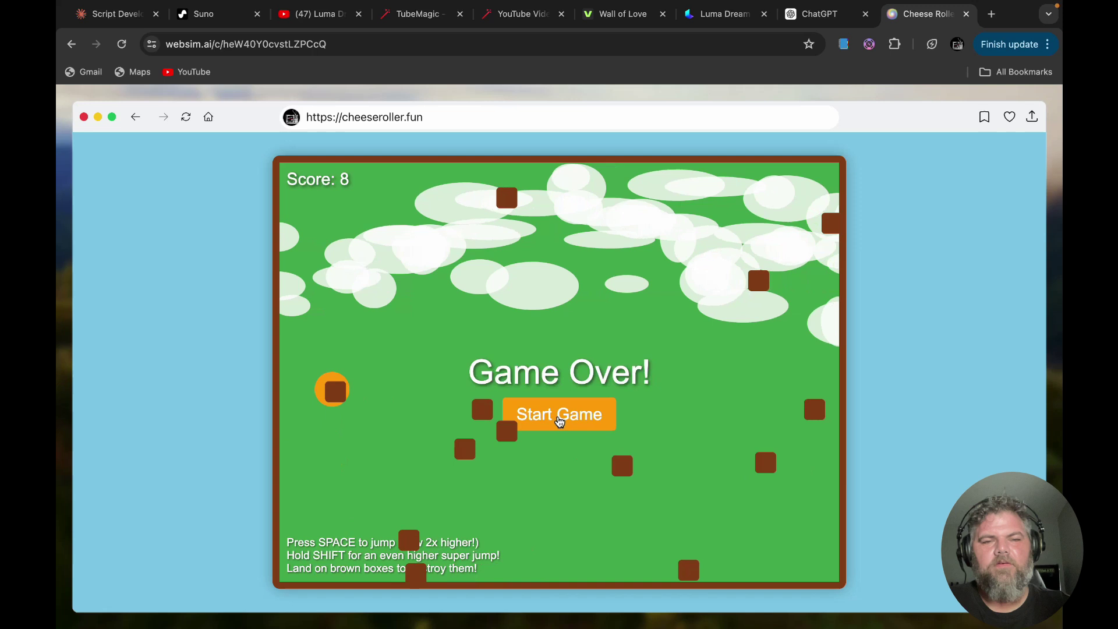
left_click(565, 431)
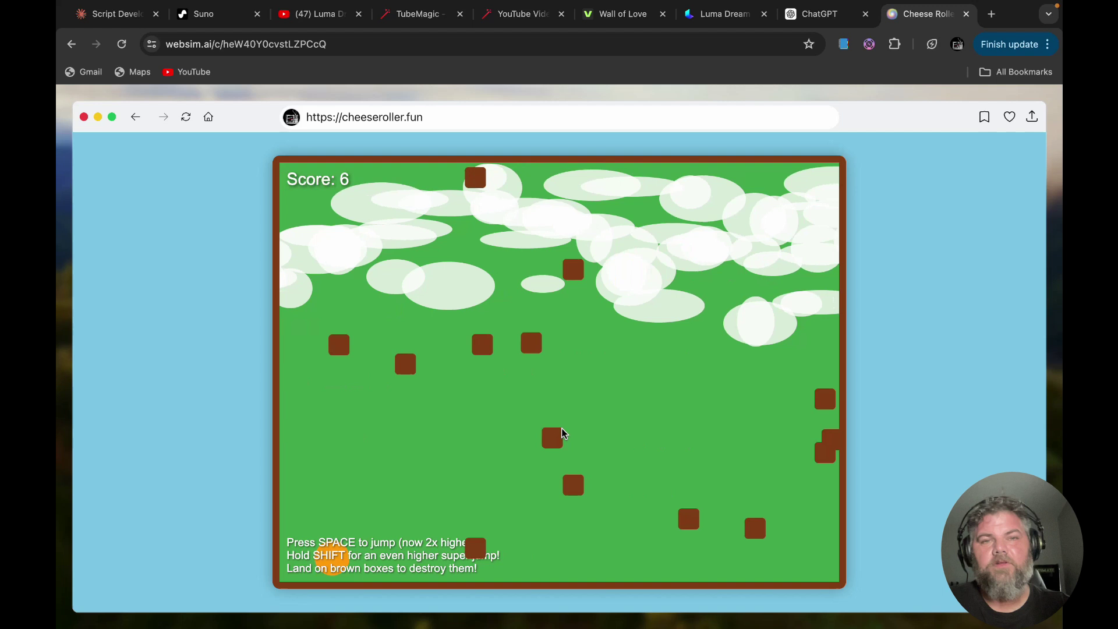
key("space")
left_click(597, 117)
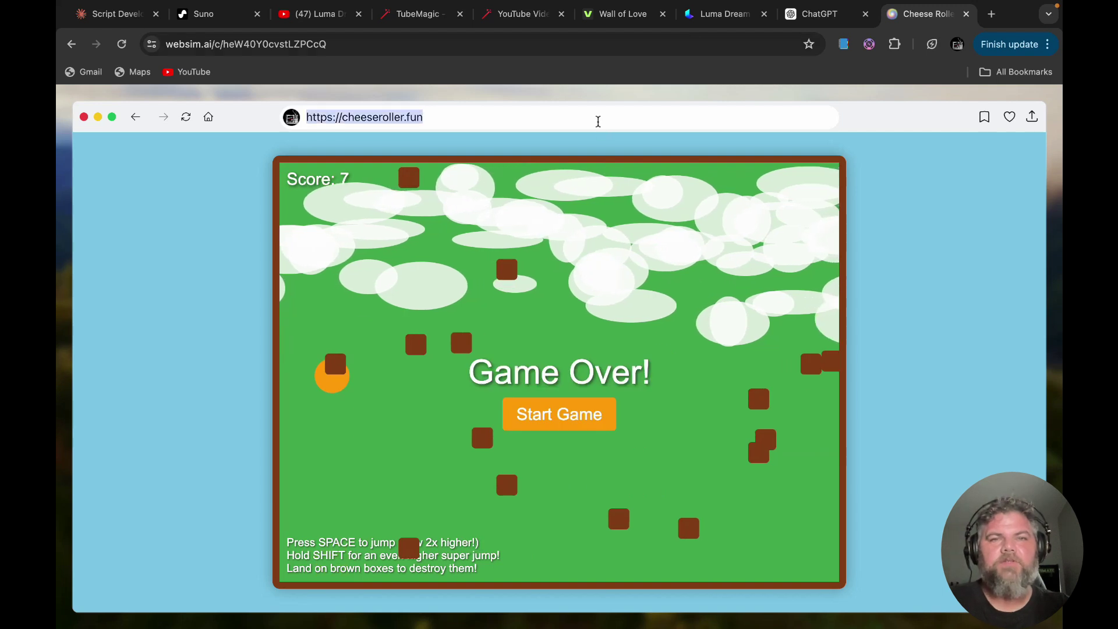
Rewrite the prompt as 'add fun 8 bit game music' and submit it
key("BackSpace")
type("add ")
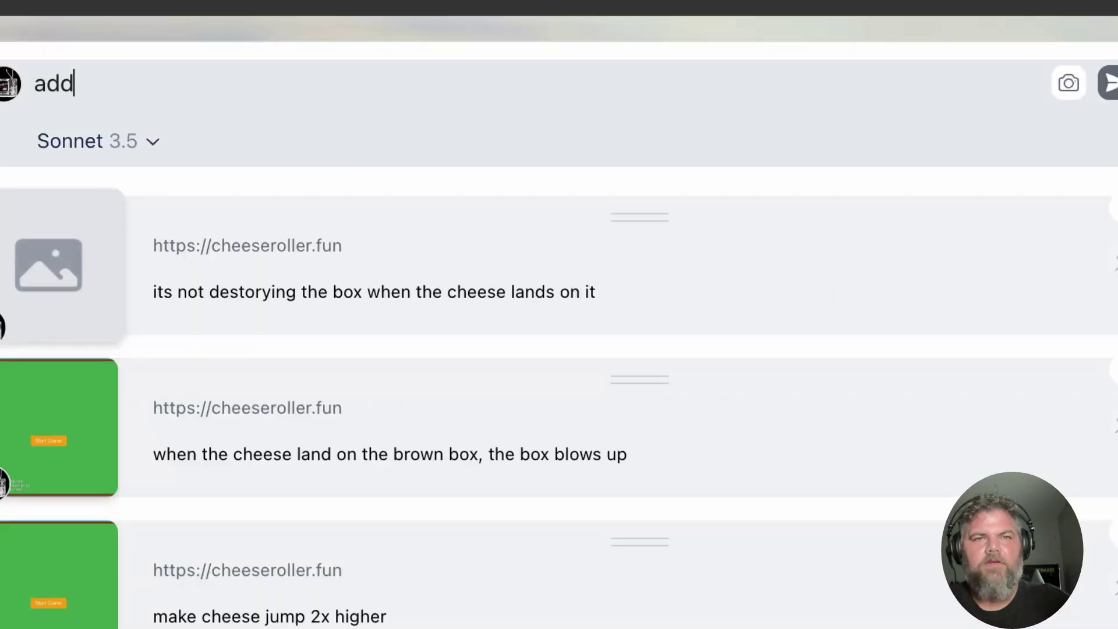
type("fun")
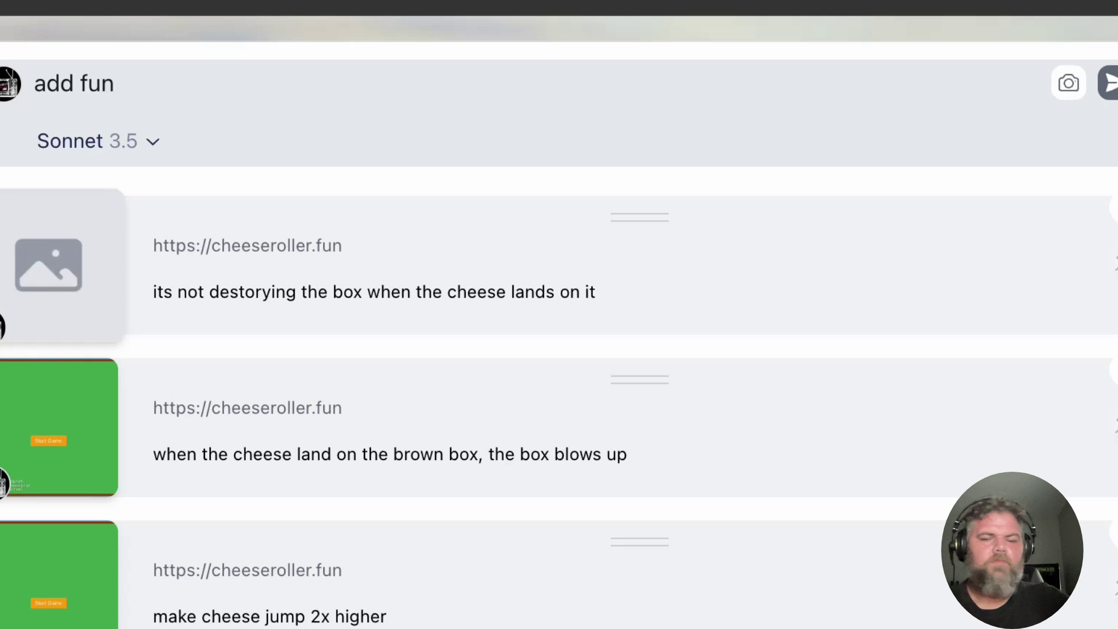
type(" midi ")
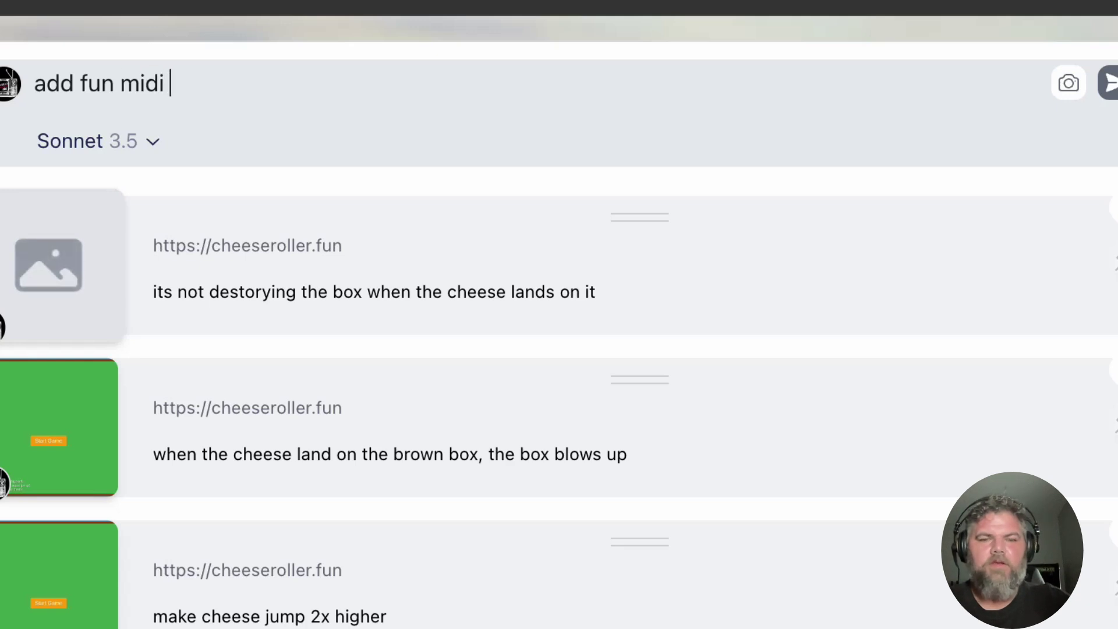
type("game")
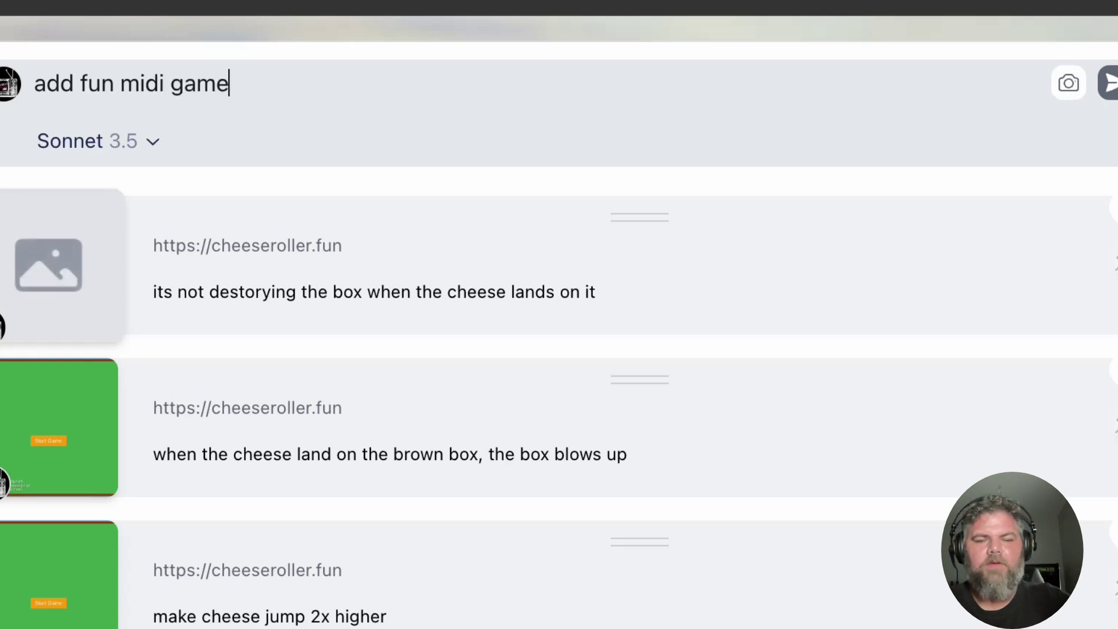
key("BackSpace")
key("BackSpace")
key("BackSpace")
key("BackSpace")
key("BackSpace")
key("BackSpace")
key("BackSpace")
key("BackSpace")
key("BackSpace")
key("BackSpace")
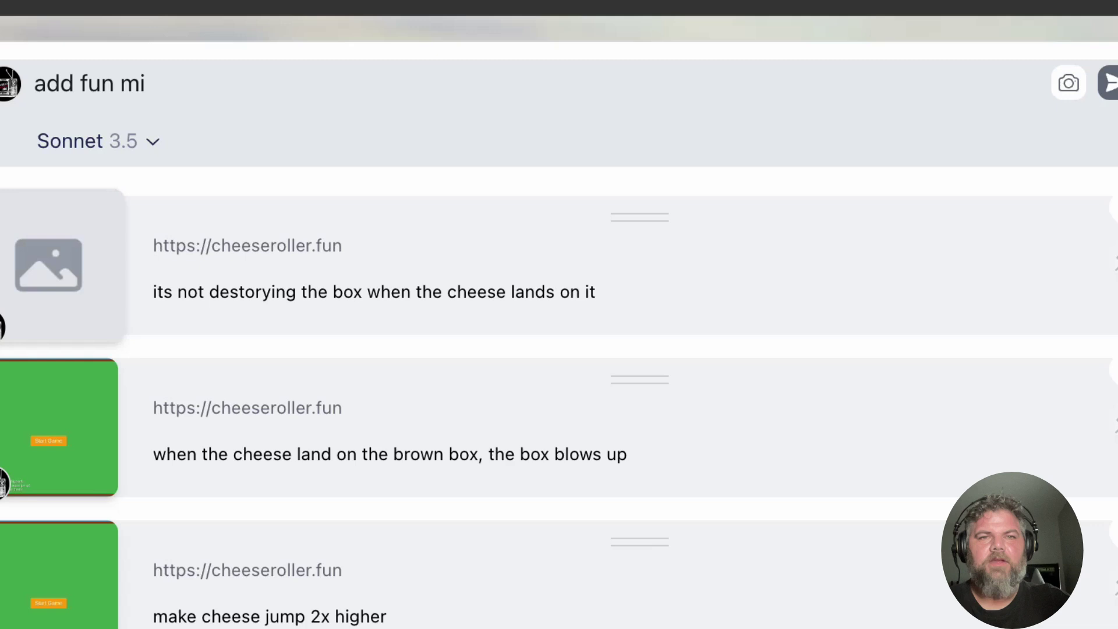
type("8 ")
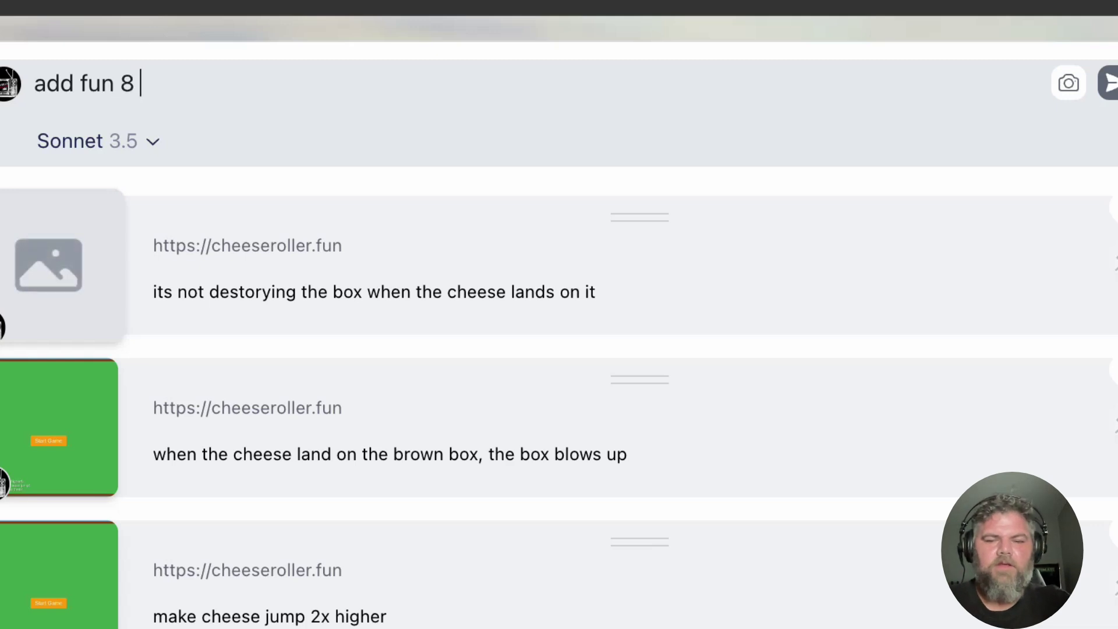
type("bit ga")
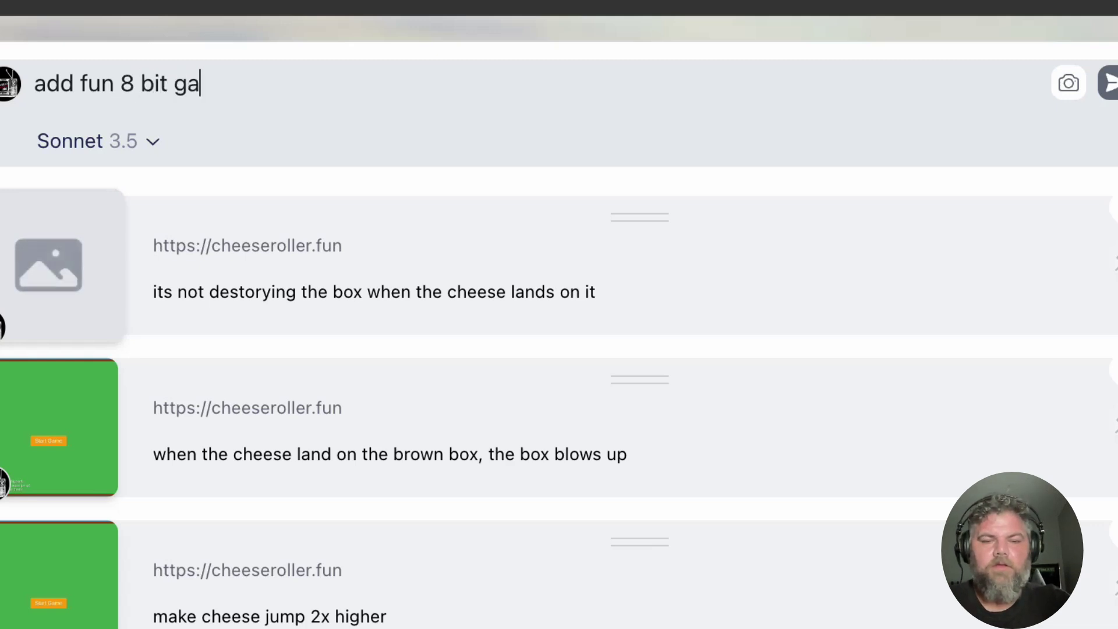
type("me music")
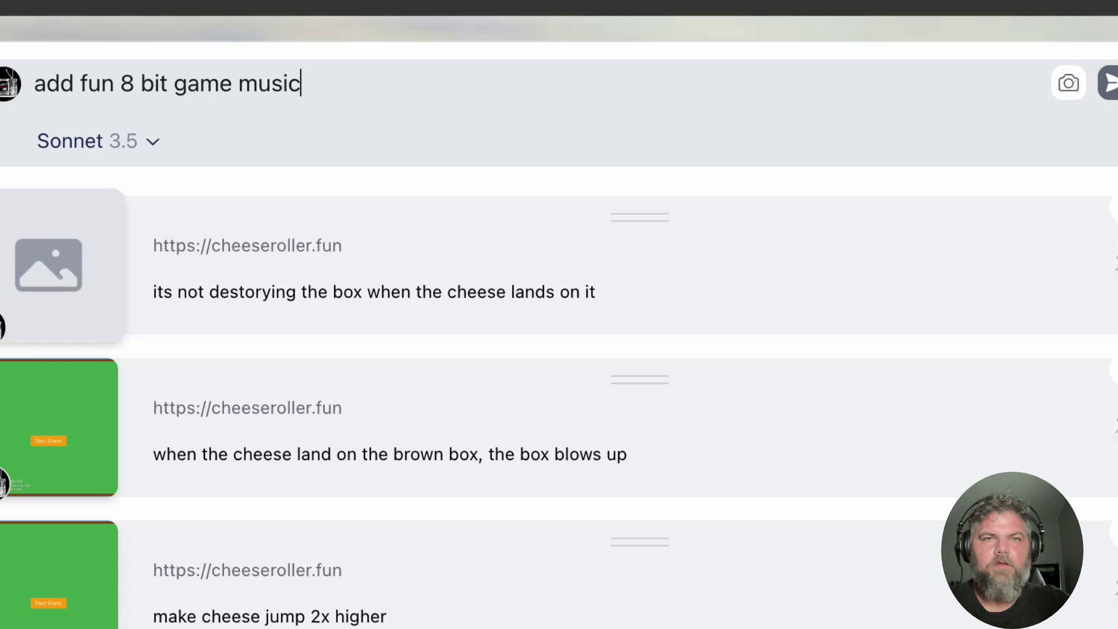
key("Return")
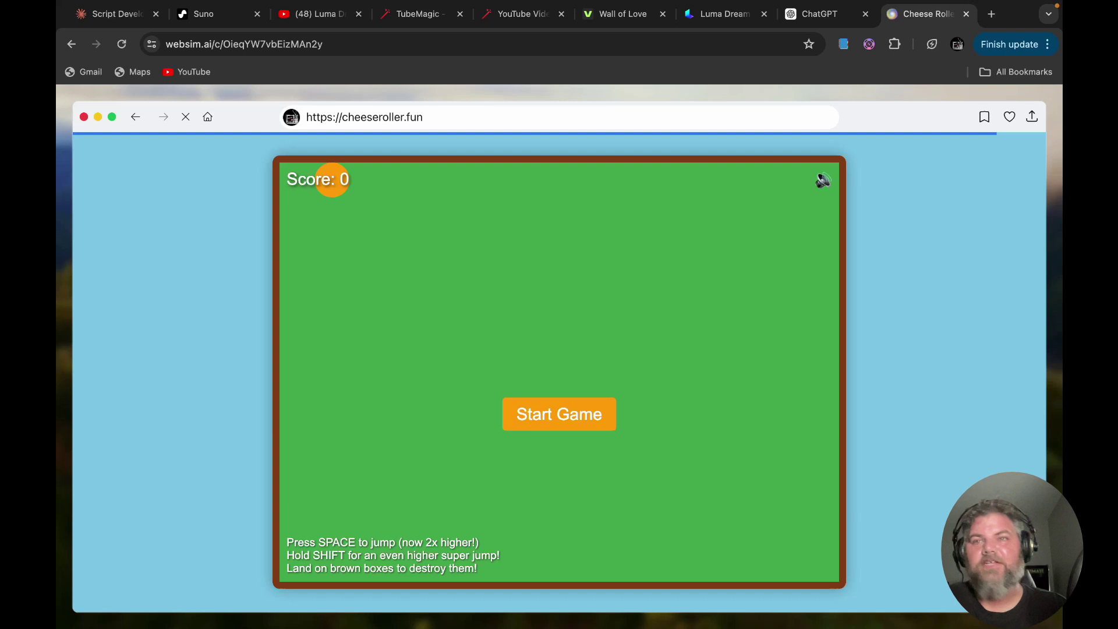
Play the first two rounds of the music version, adjusting the volume to hear it
left_click(567, 420)
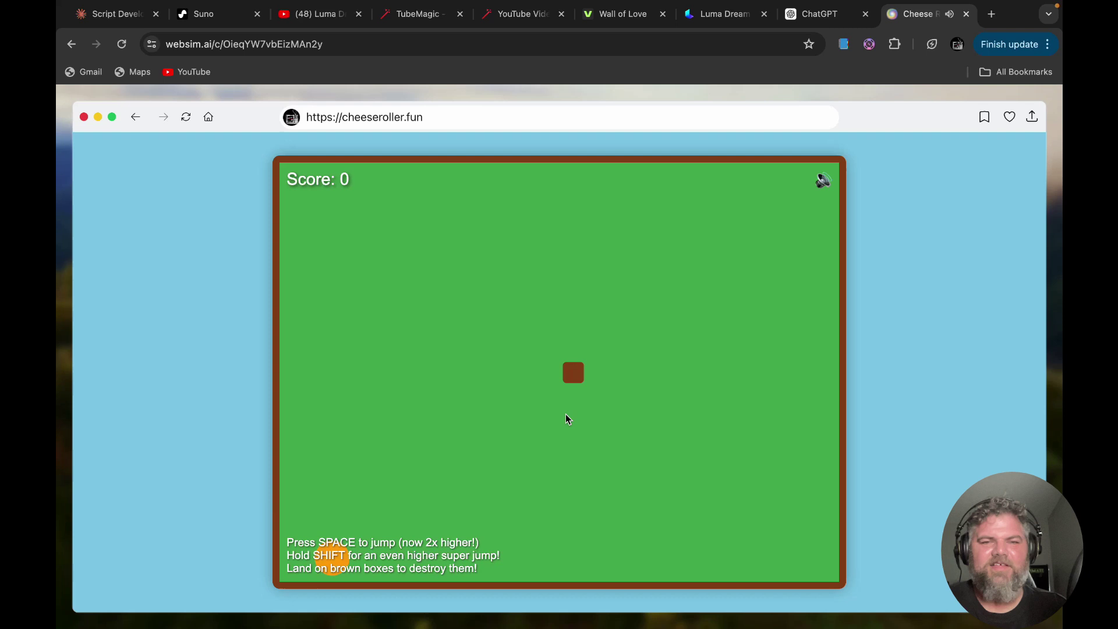
key("space")
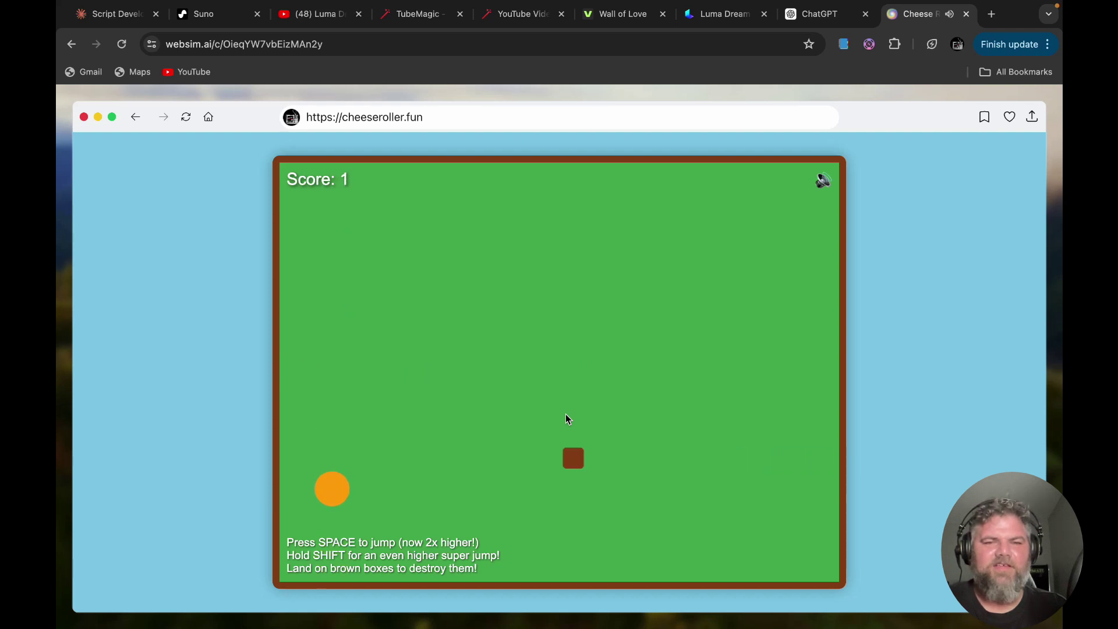
key("space")
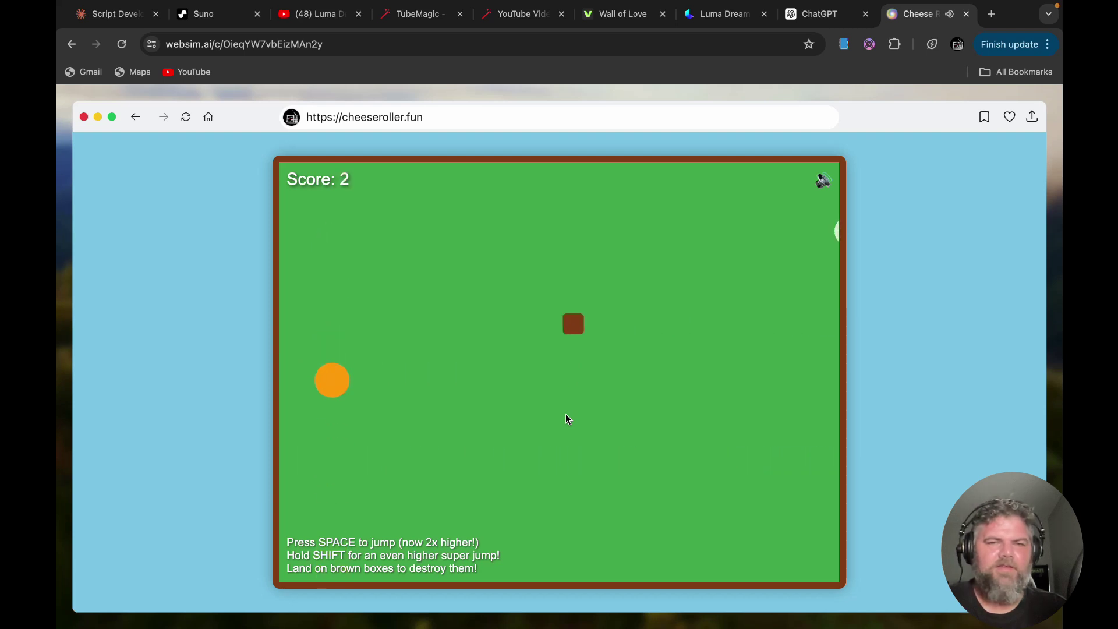
key("space")
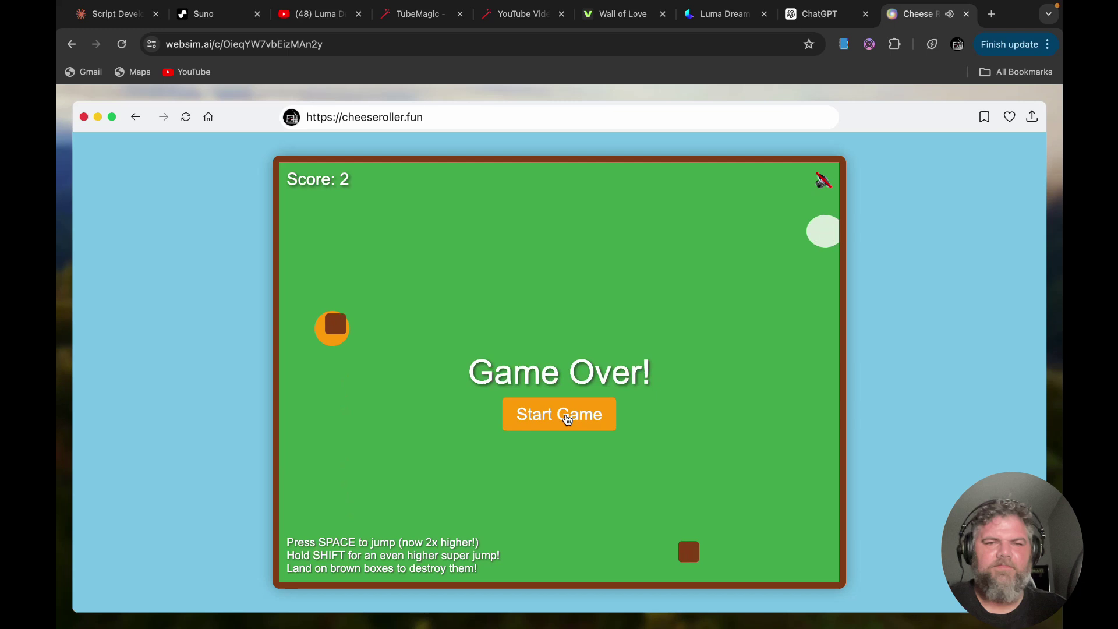
left_click(566, 418)
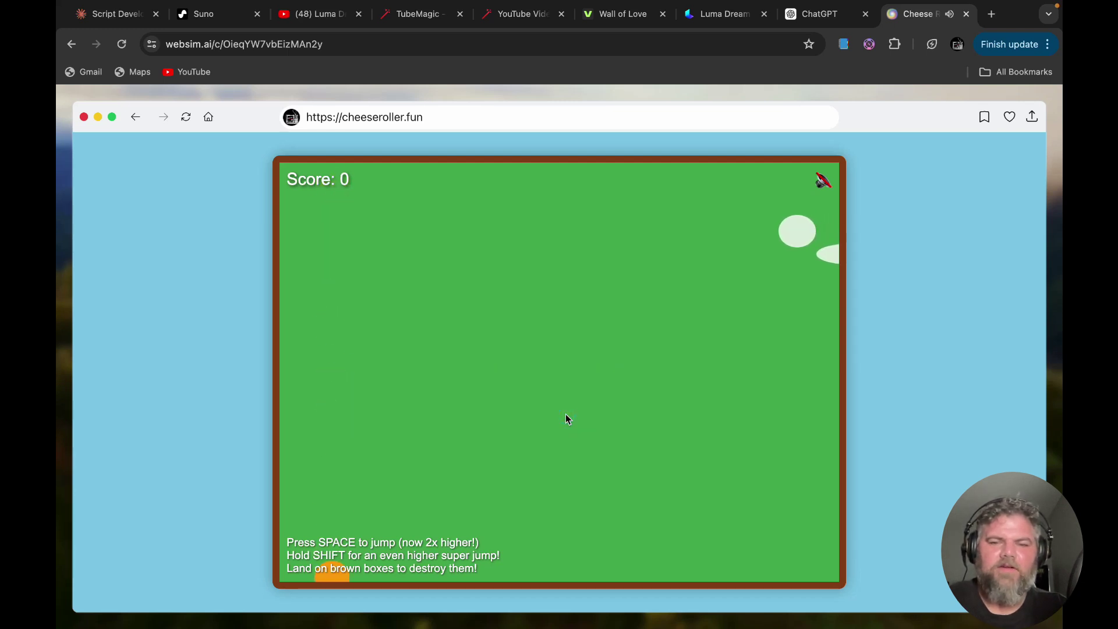
key("XF86AudioLowerVolume")
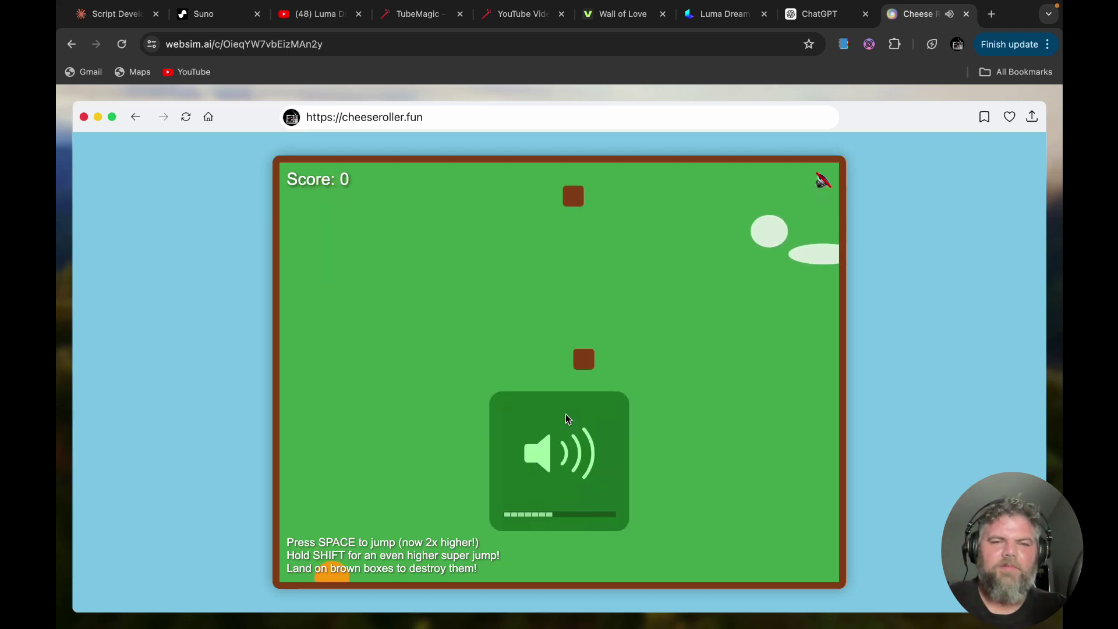
key("space")
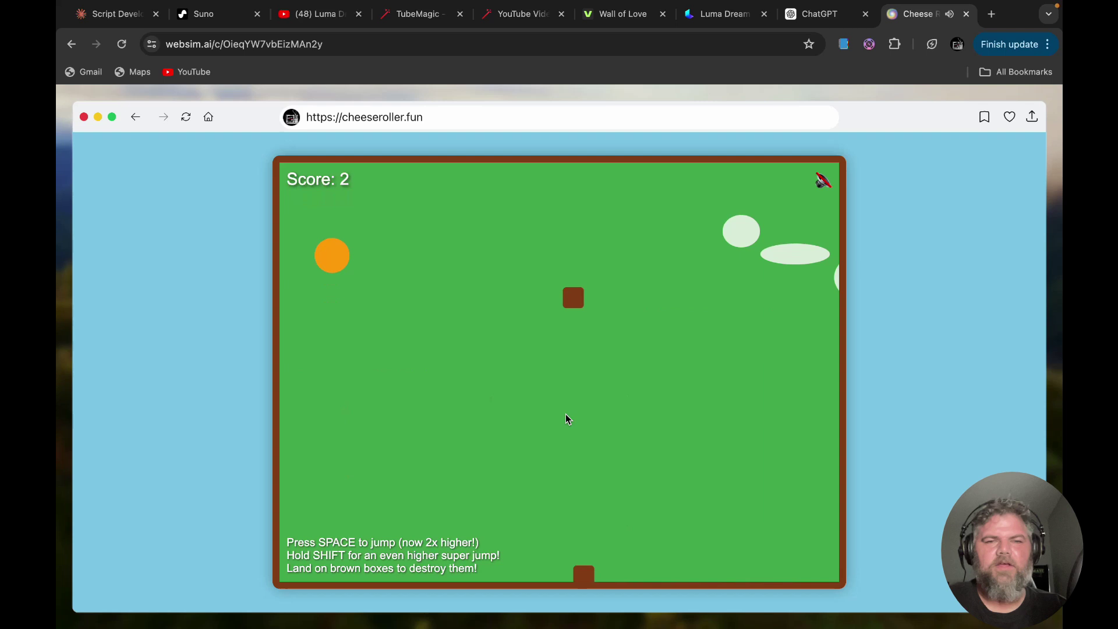
key("space")
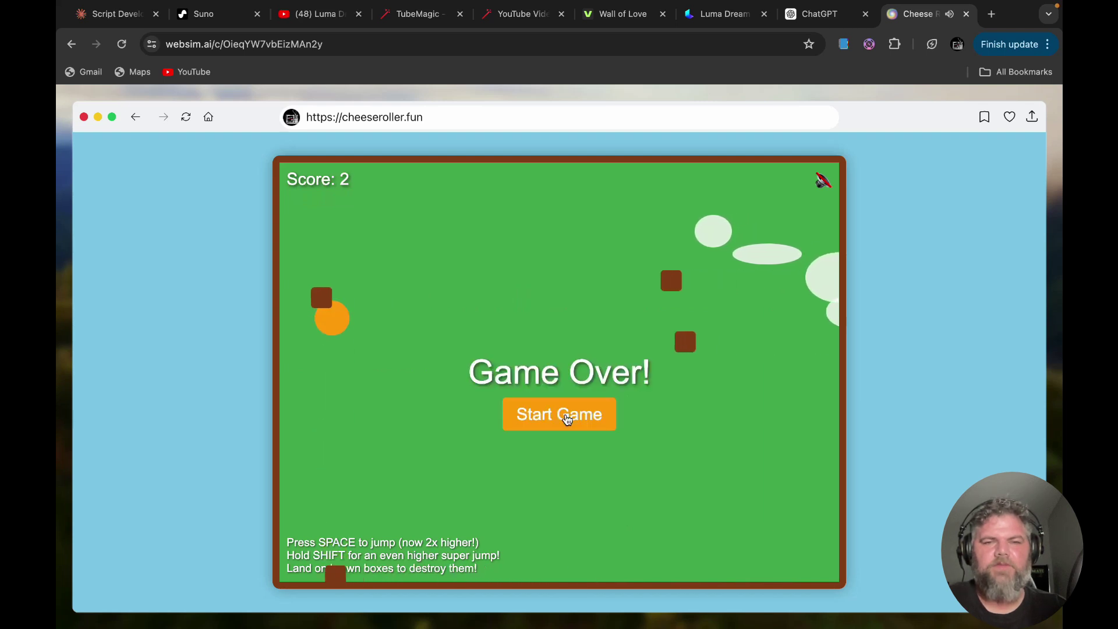
Play four more quick rounds, jumping the cheese onto the boxes
left_click(566, 419)
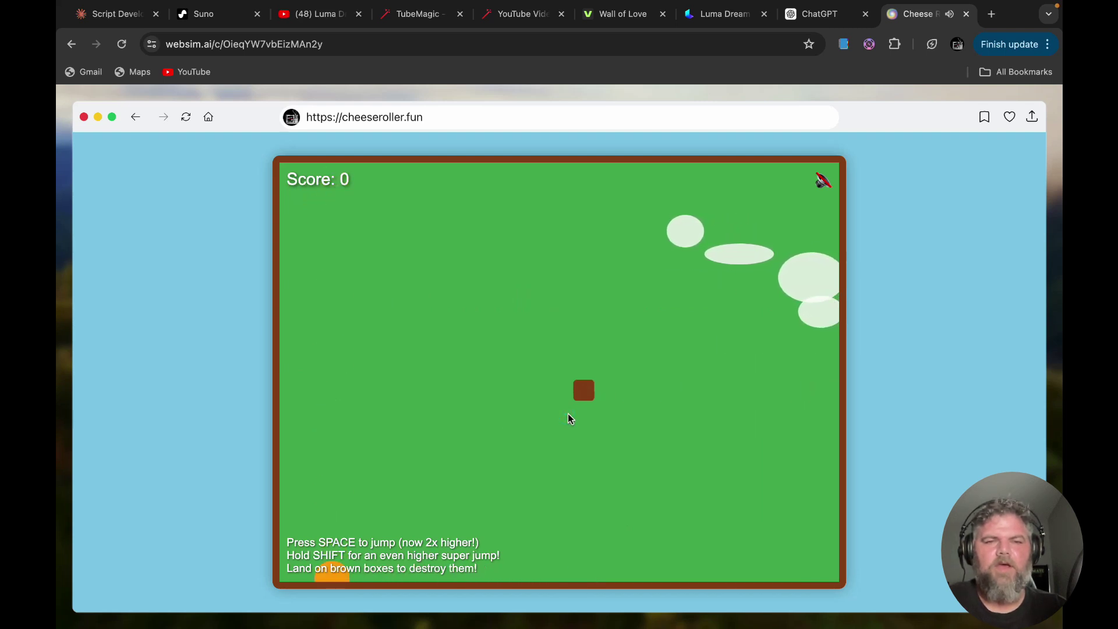
key("space")
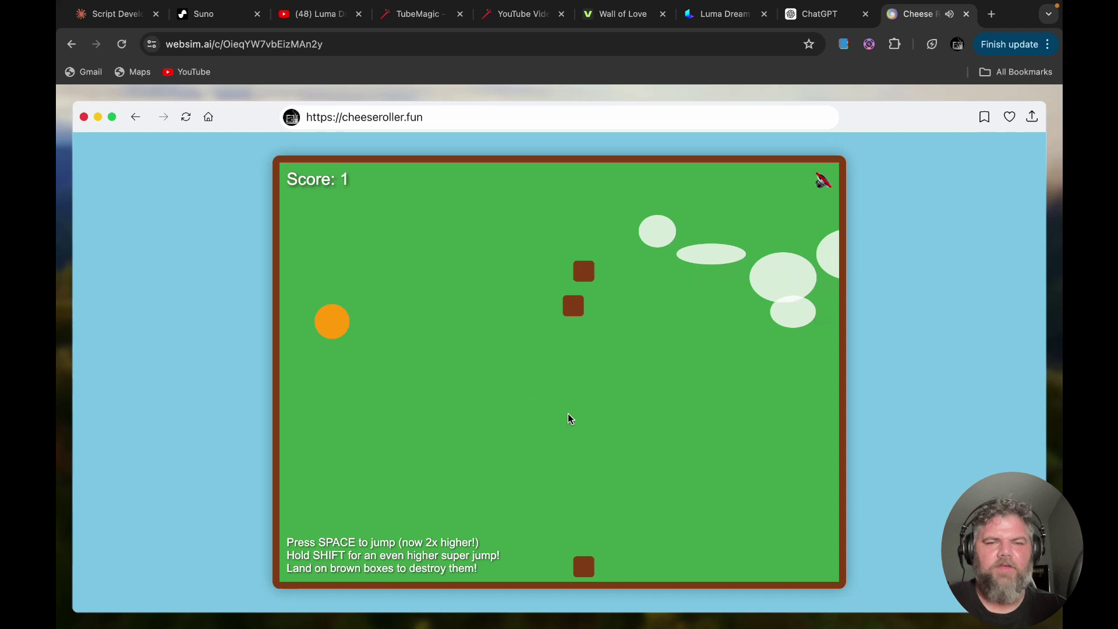
key("space")
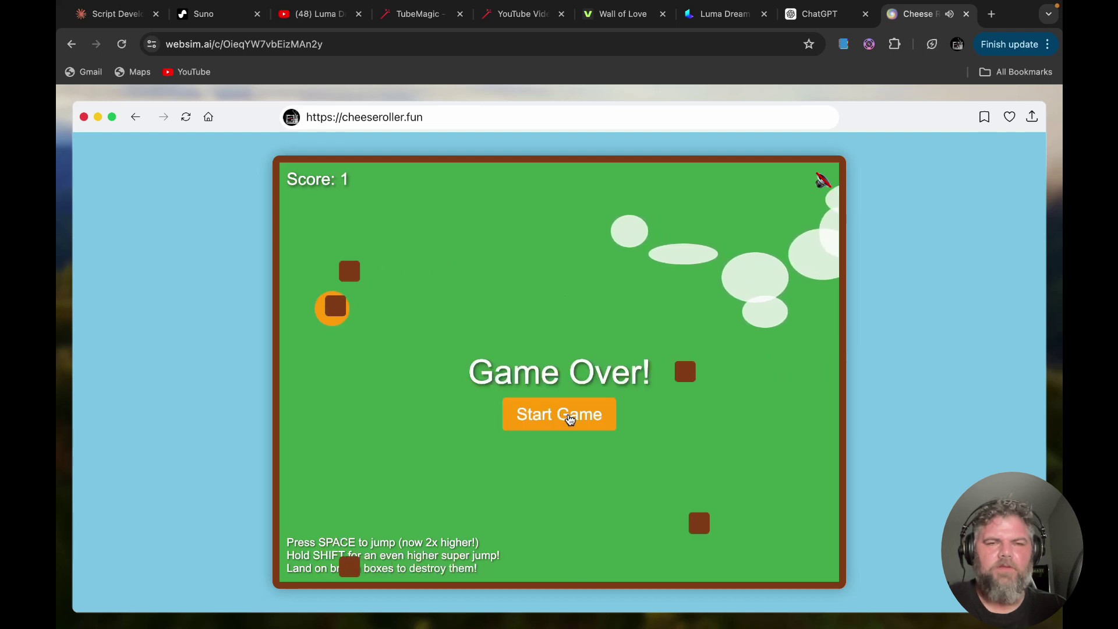
left_click(570, 419)
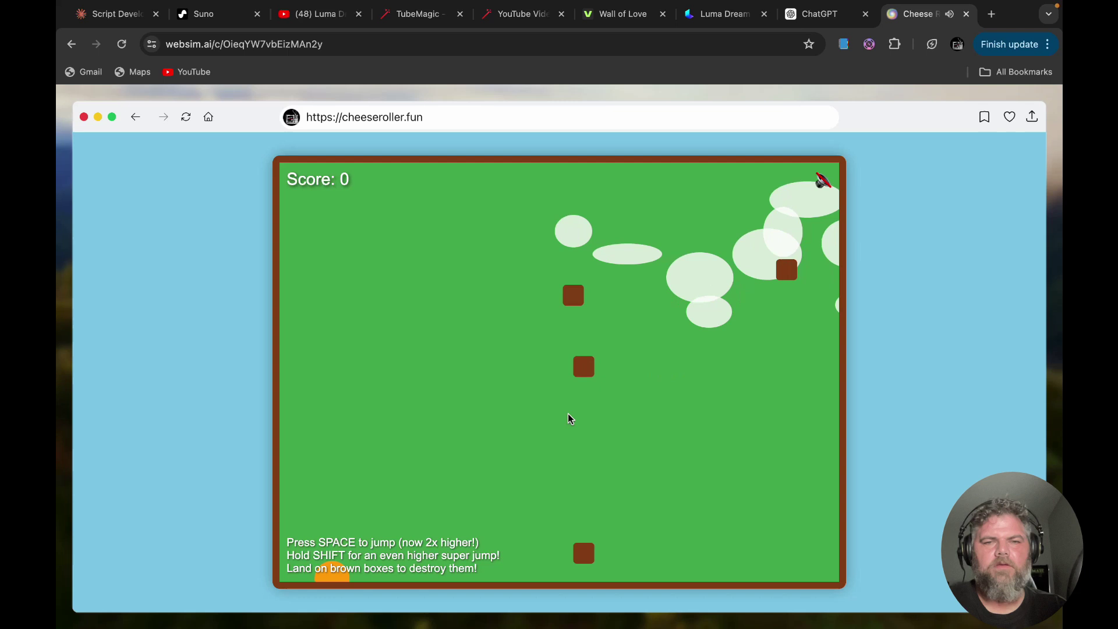
key("space")
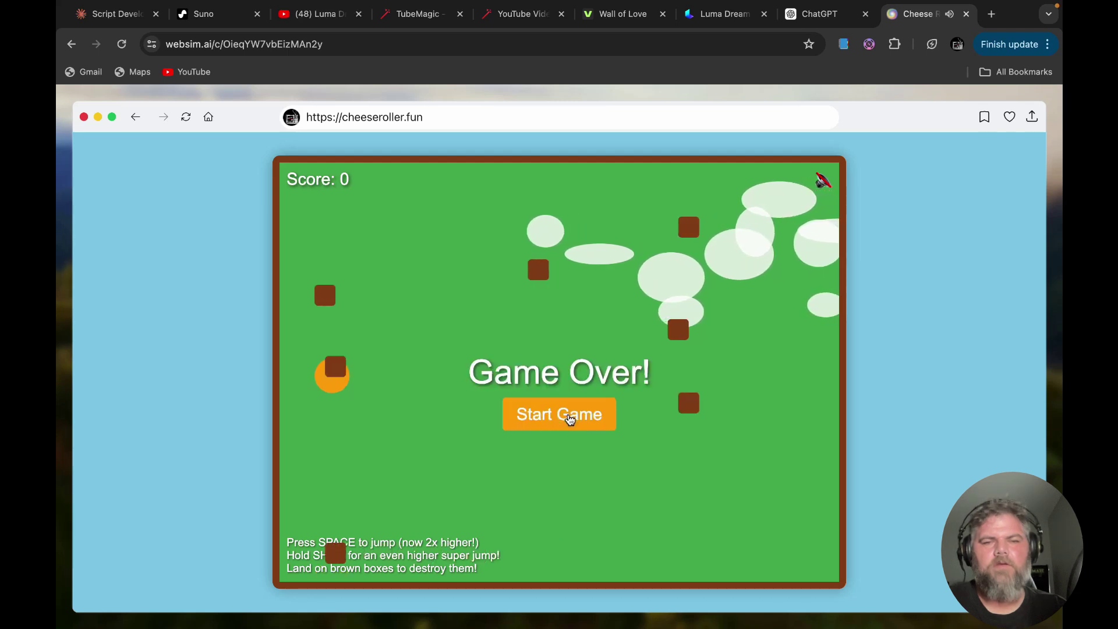
left_click(570, 419)
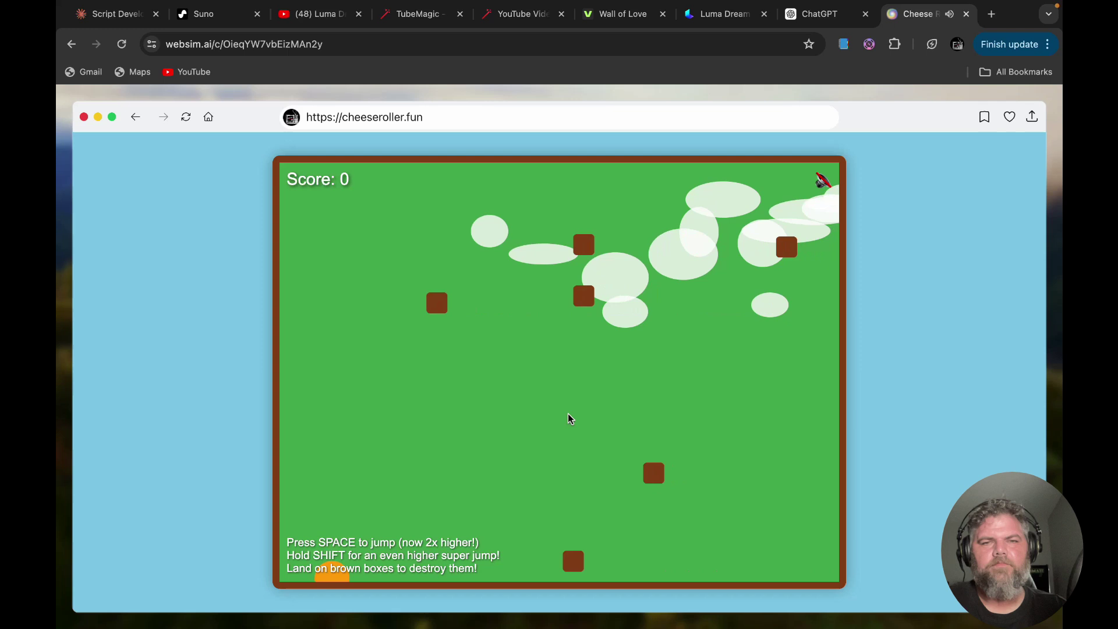
key("space")
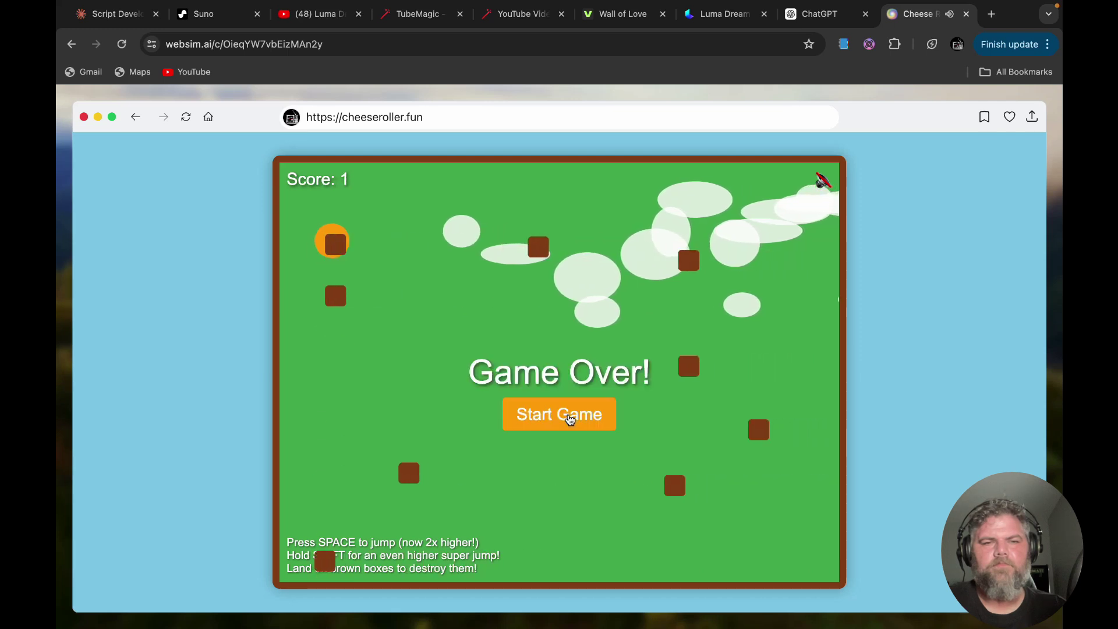
left_click(570, 419)
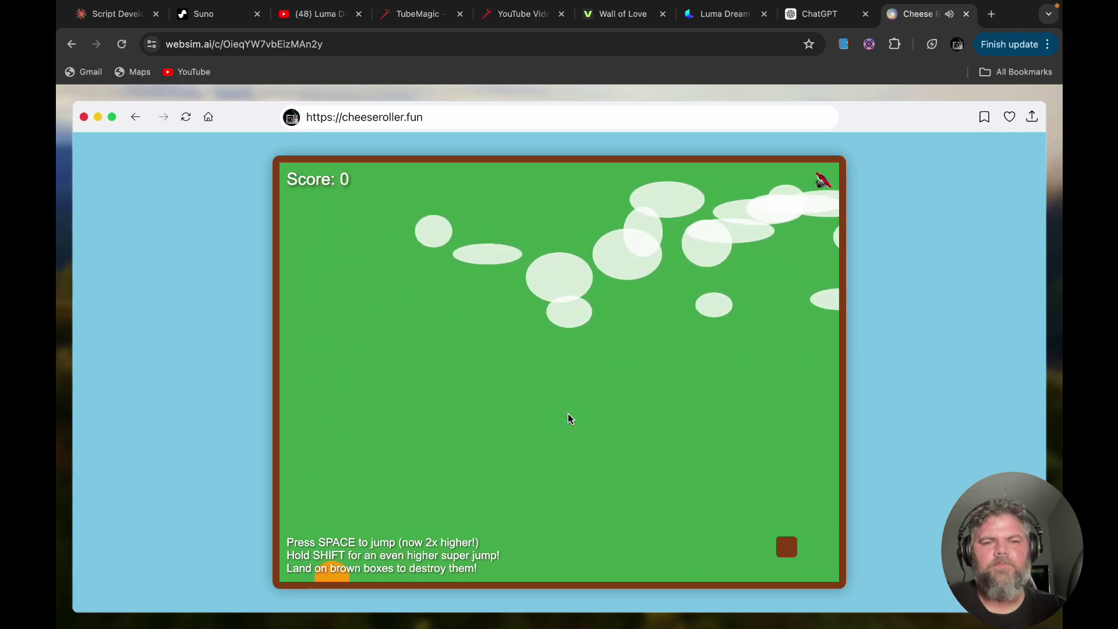
key("space")
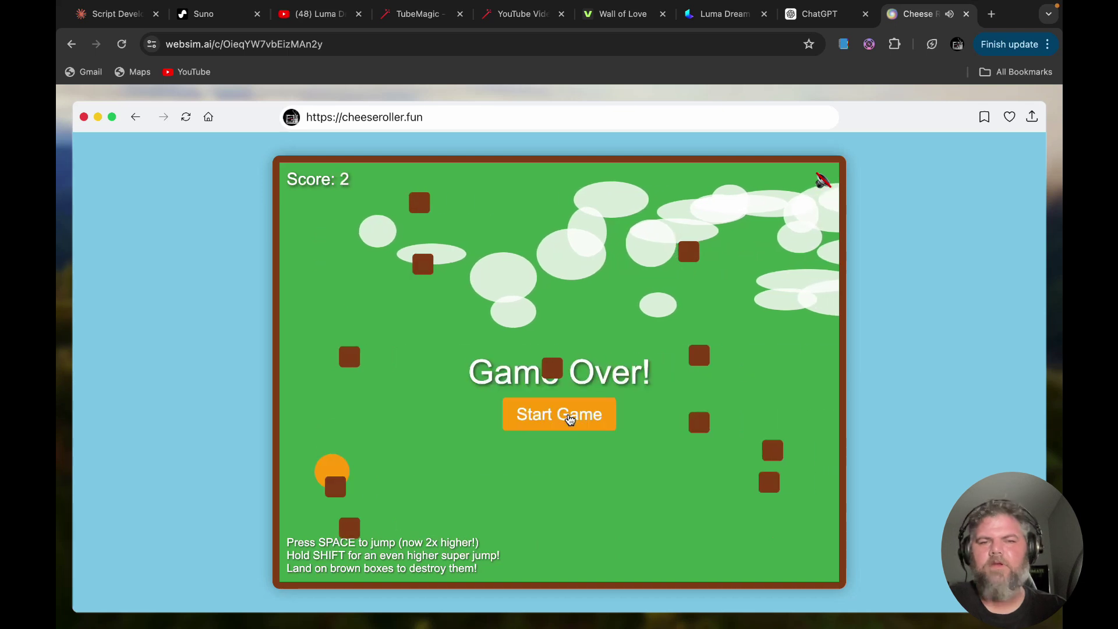
Play the last rounds to Game Over at Score 12, then turn the volume down
left_click(570, 420)
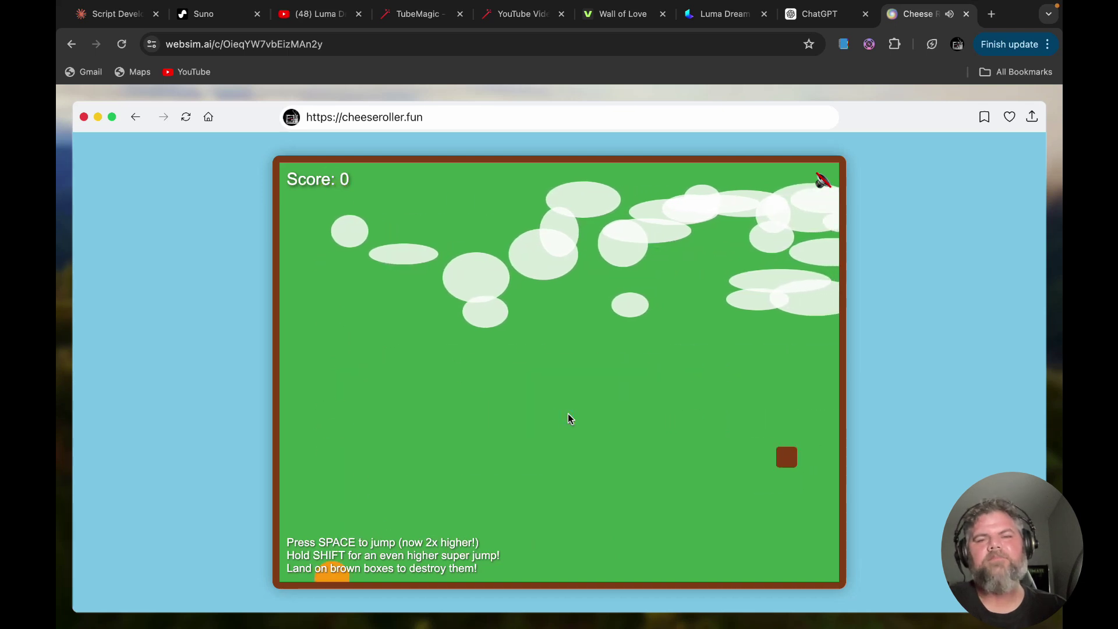
key("space")
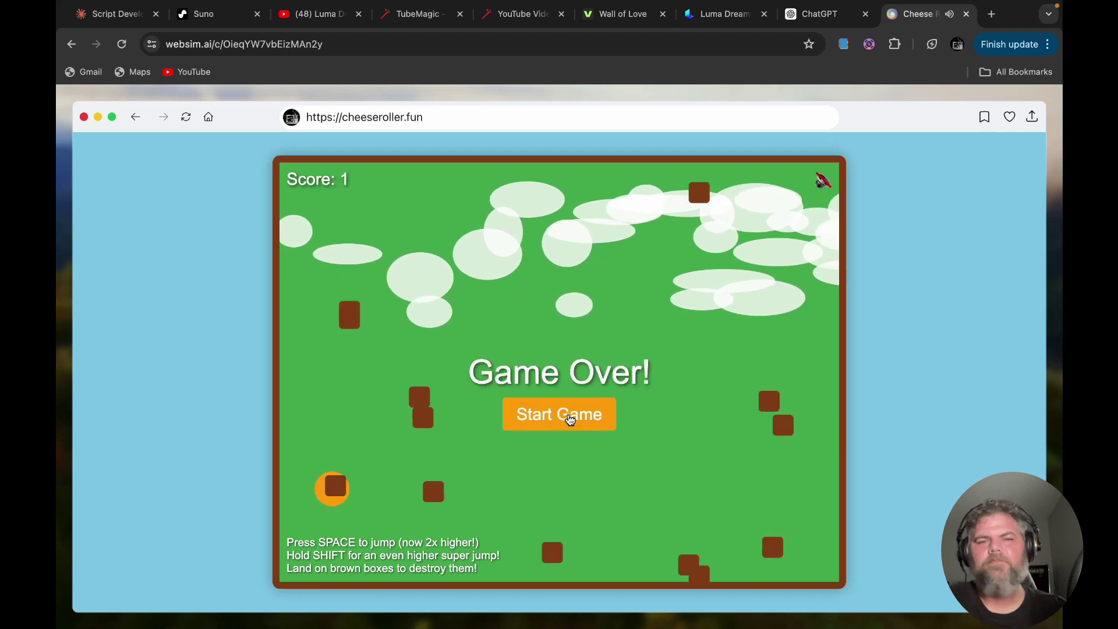
left_click(570, 420)
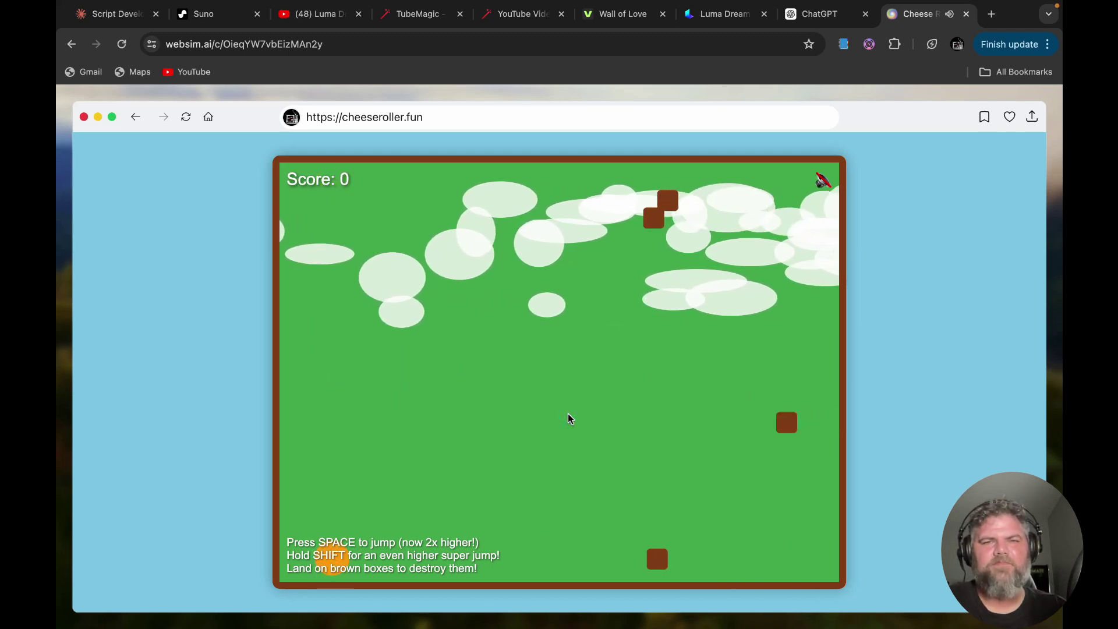
key("space")
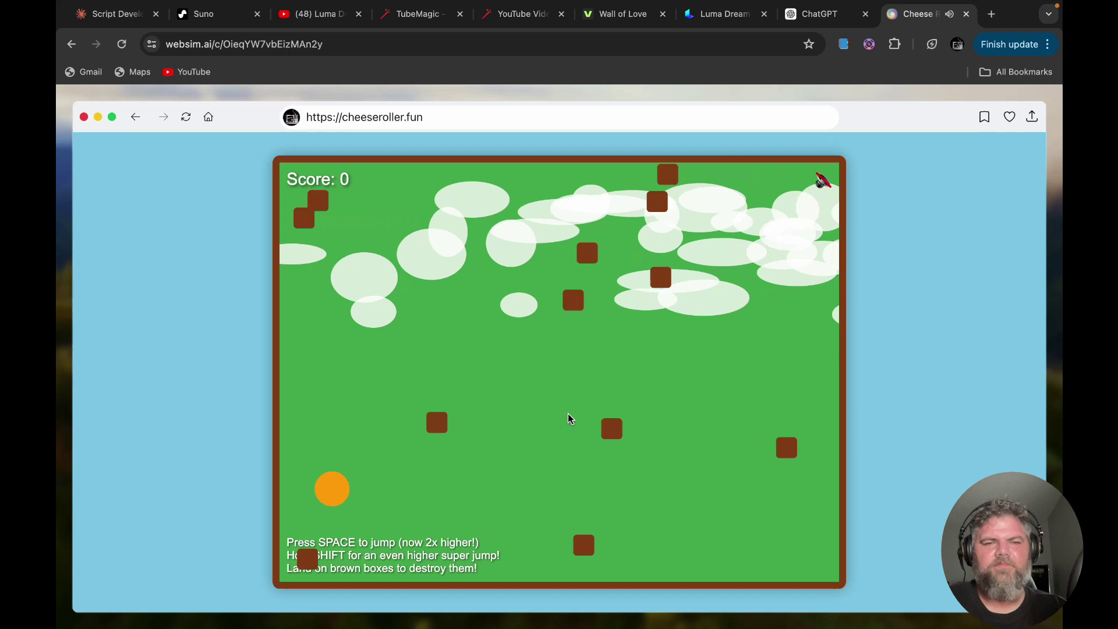
key("space")
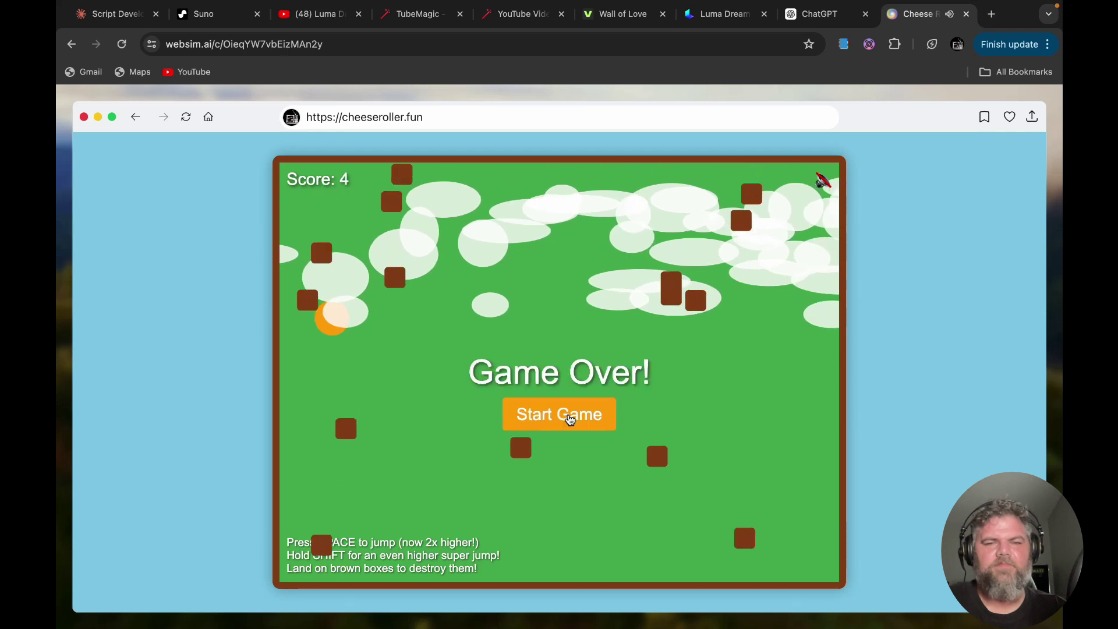
left_click(568, 415)
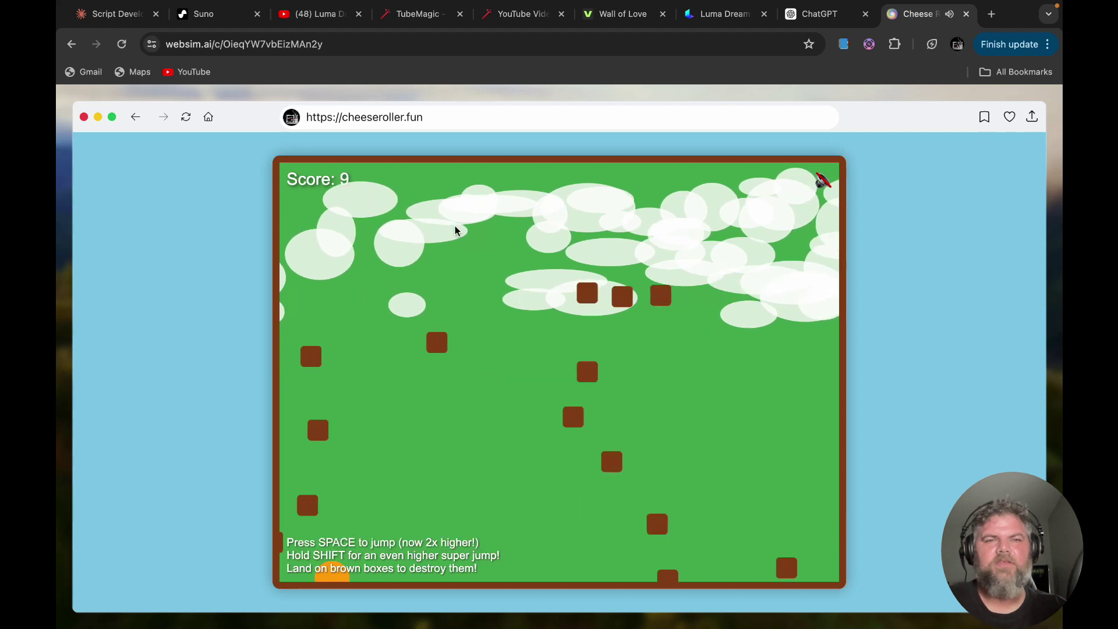
key("space")
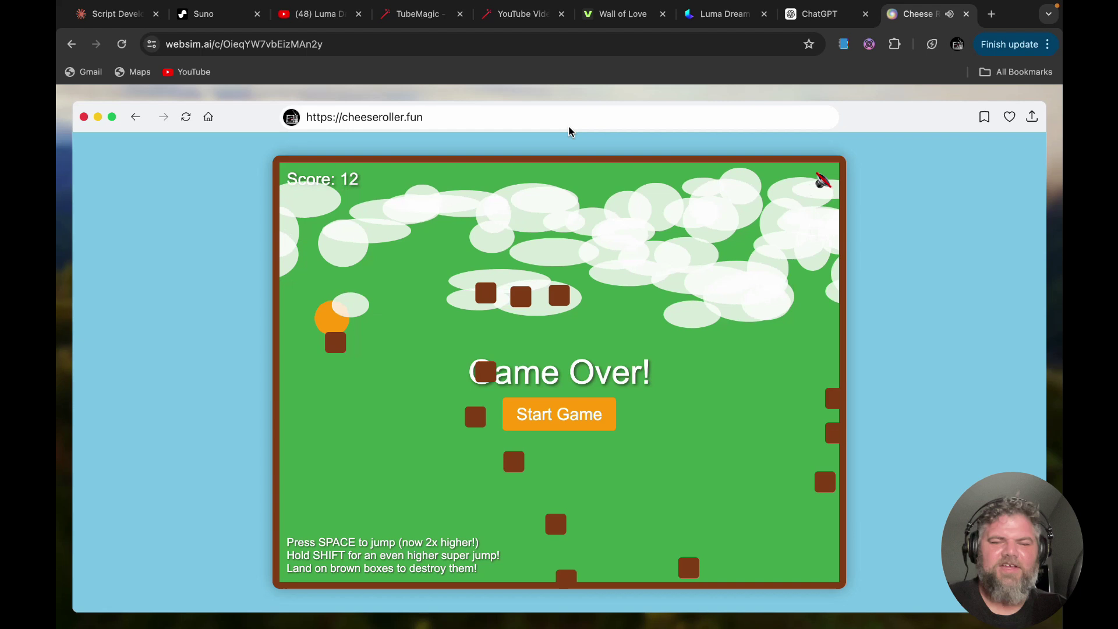
key("XF86AudioLowerVolume")
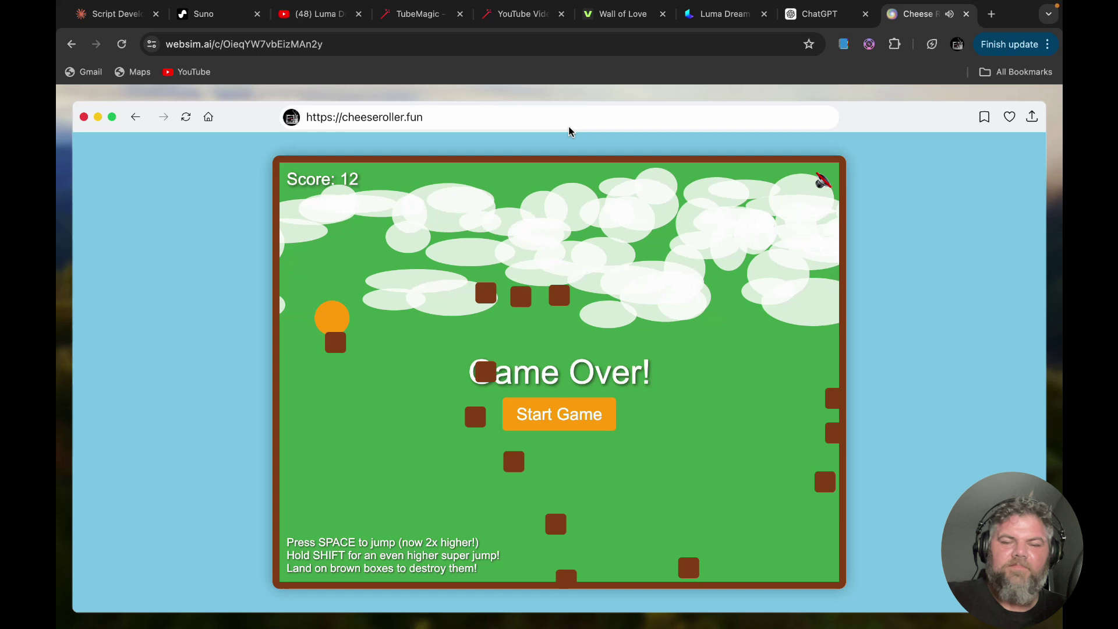
Mute the computer's sound completely
key("XF86AudioLowerVolume")
key("XF86AudioLowerVolume")
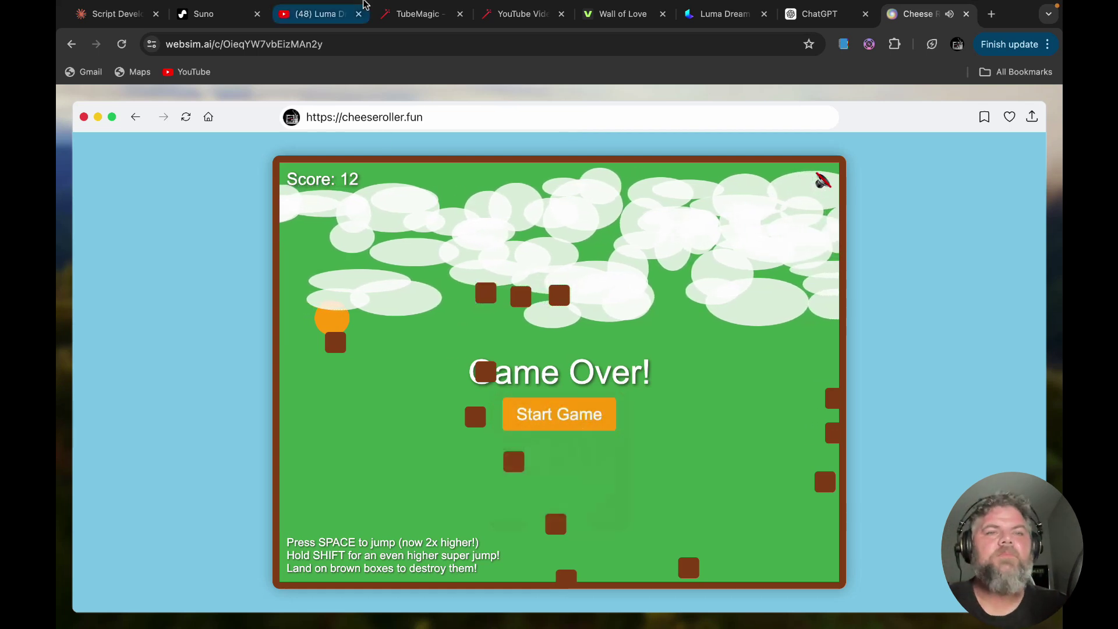
mouse_move(366, 3)
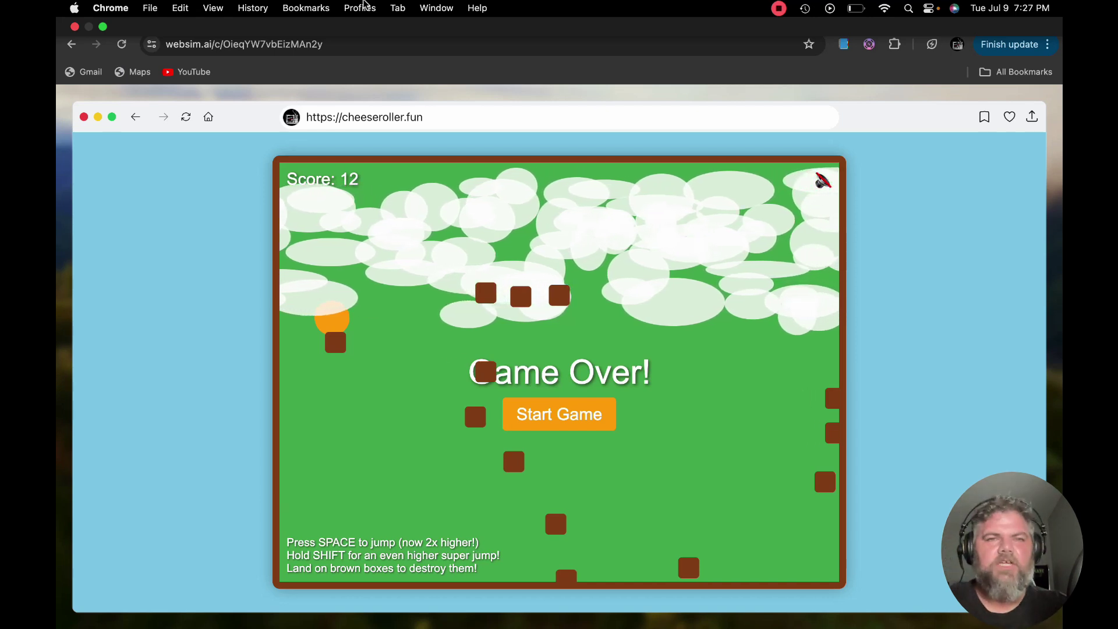
mouse_move(188, 235)
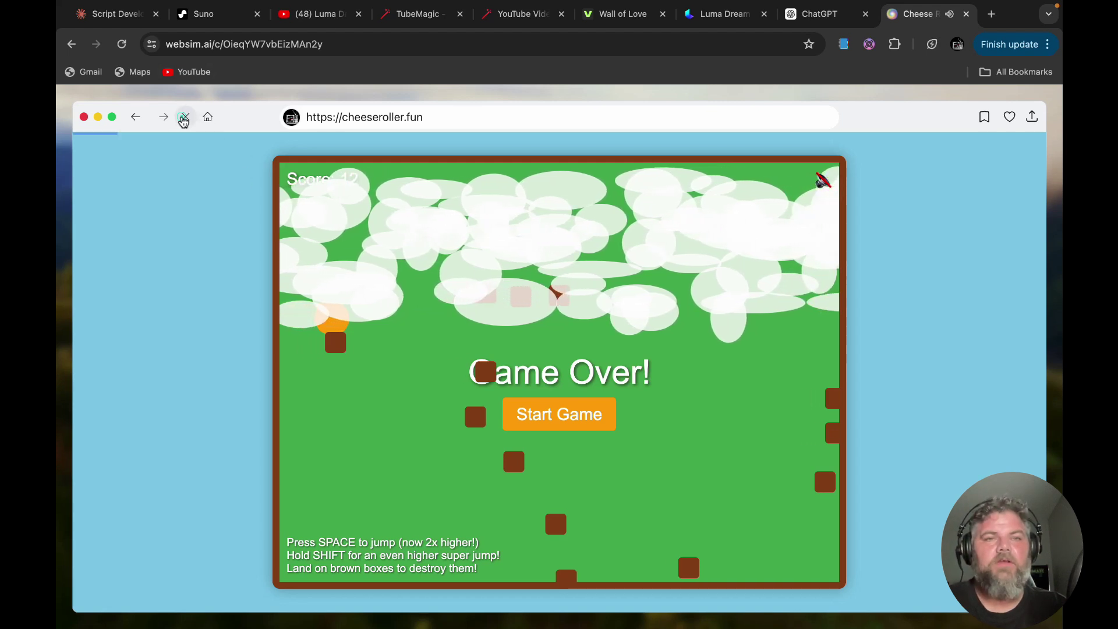
Reload the cheese game, play a few jumps and a restart, then return to the WebSim home page
left_click(184, 118)
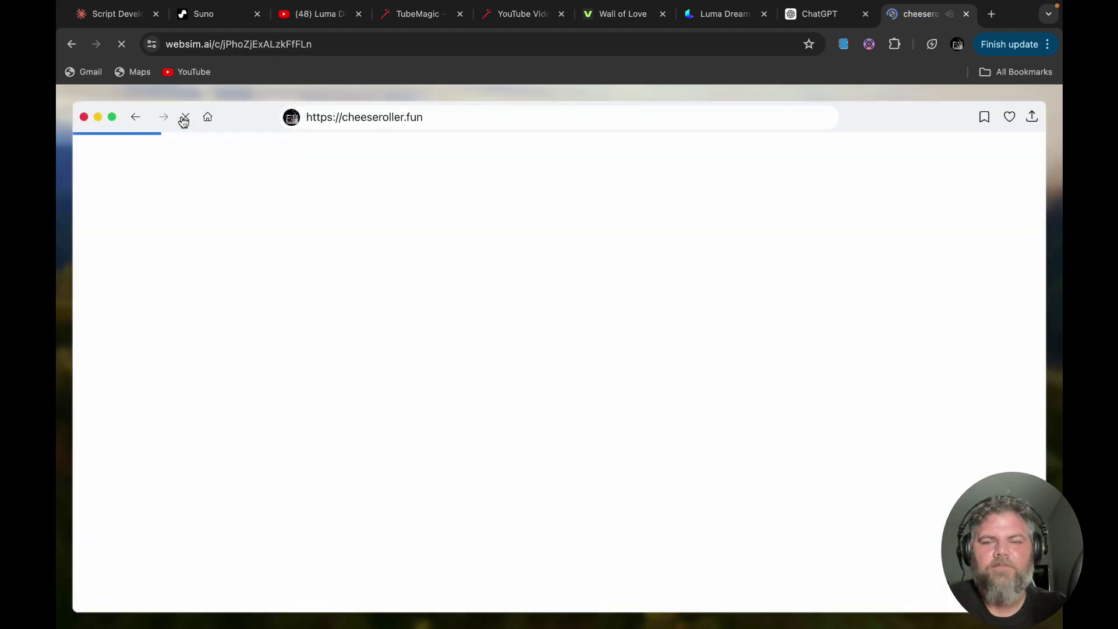
key("space")
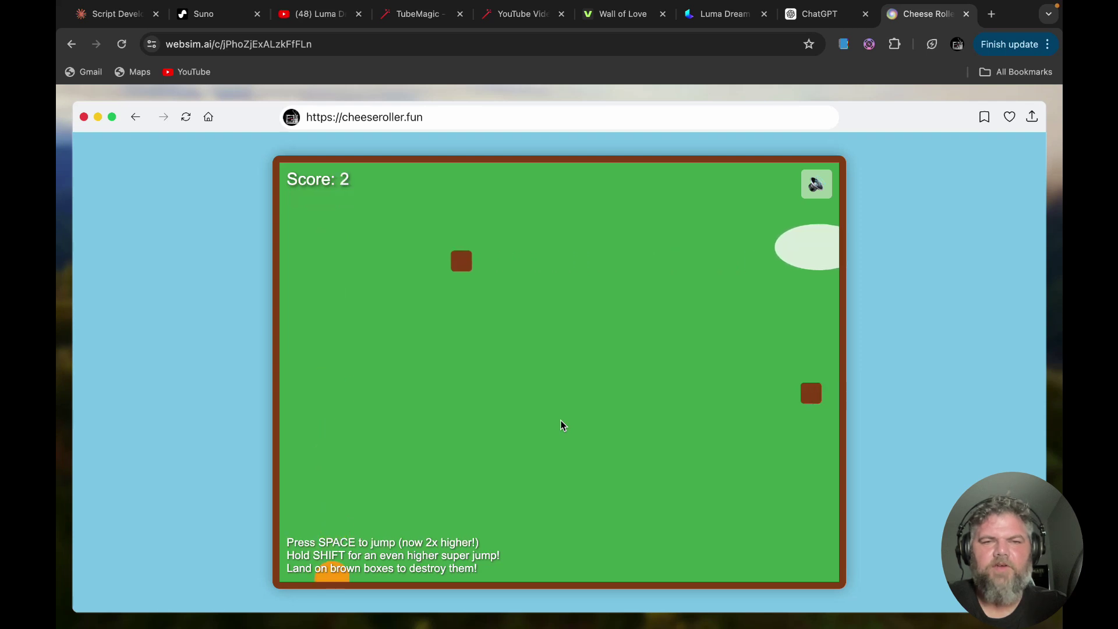
key("space")
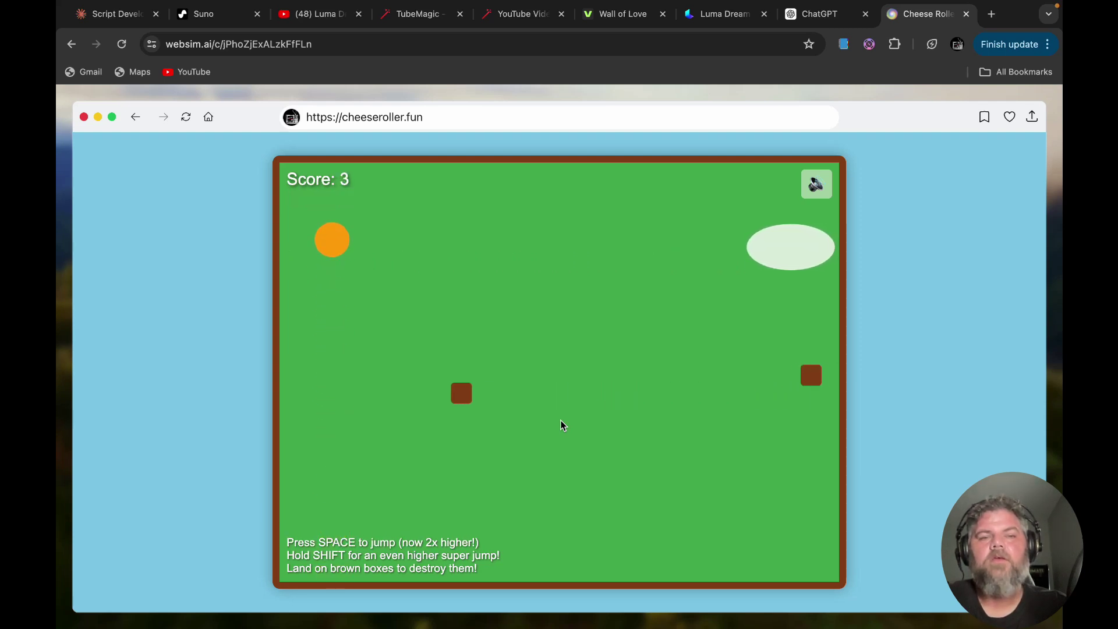
left_click(561, 421)
mouse_move(55, 168)
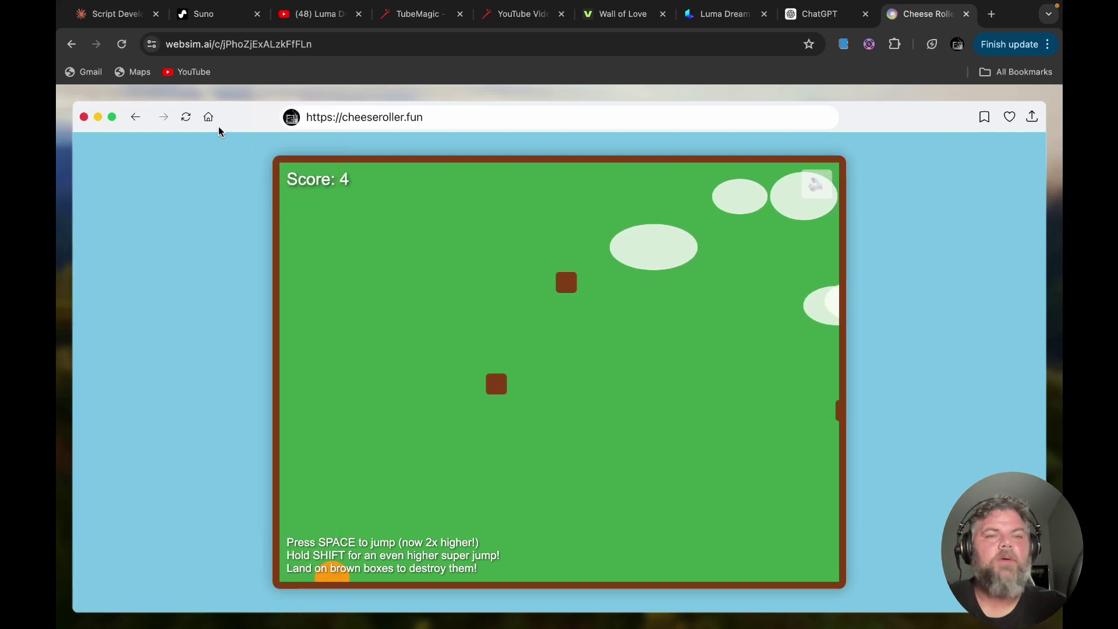
left_click(209, 123)
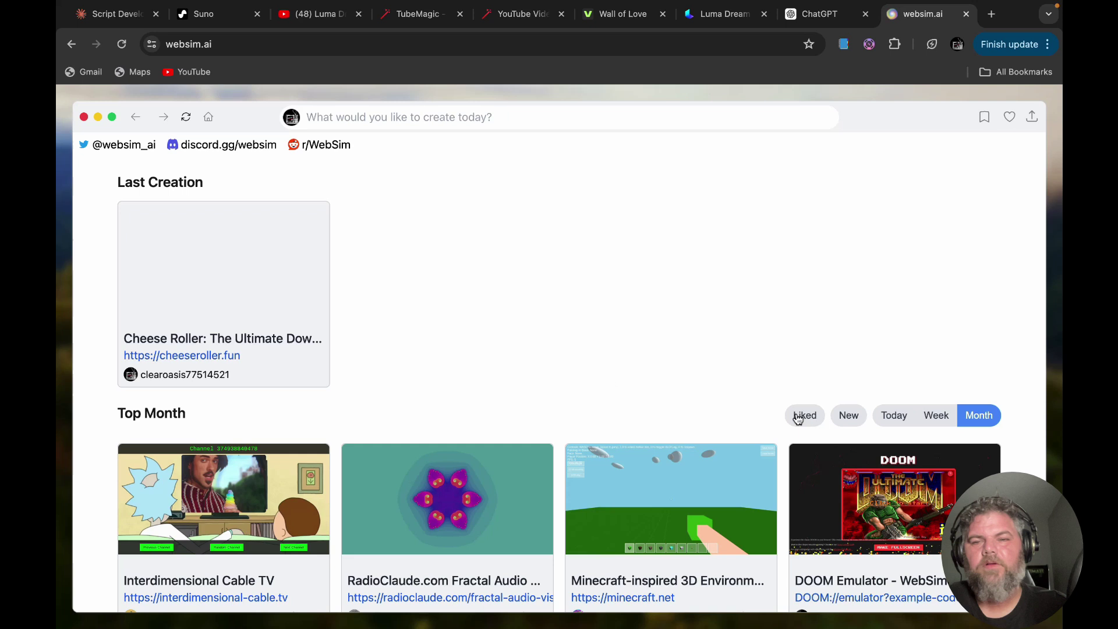
Switch the home feed to New and browse the newest creations, such as Word Spinner Deluxe
left_click(860, 412)
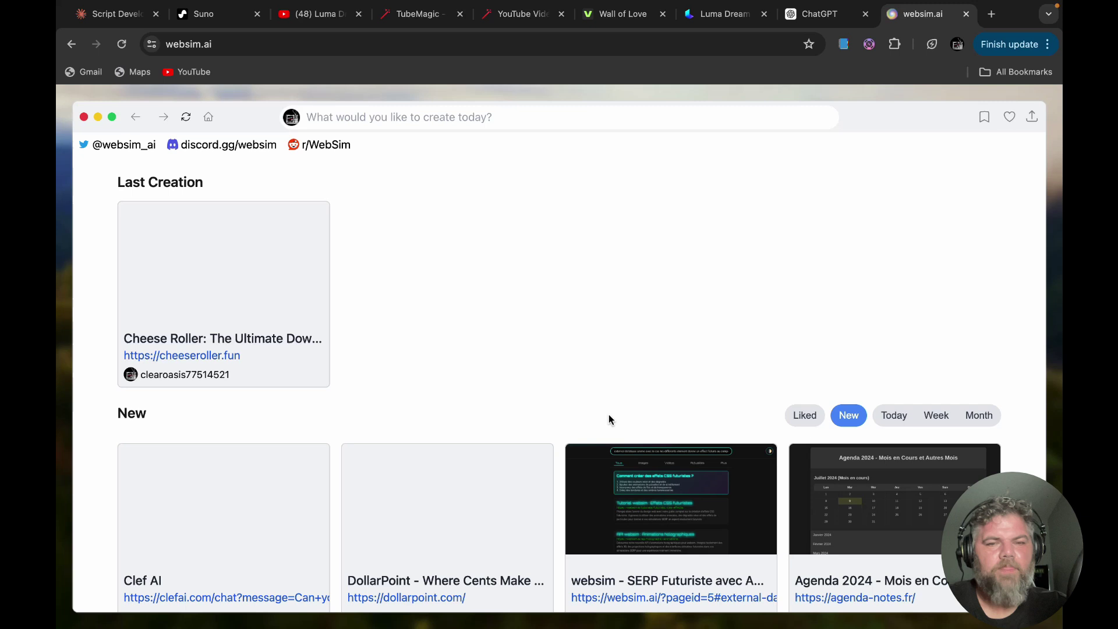
scroll(452, 320, "down", 10)
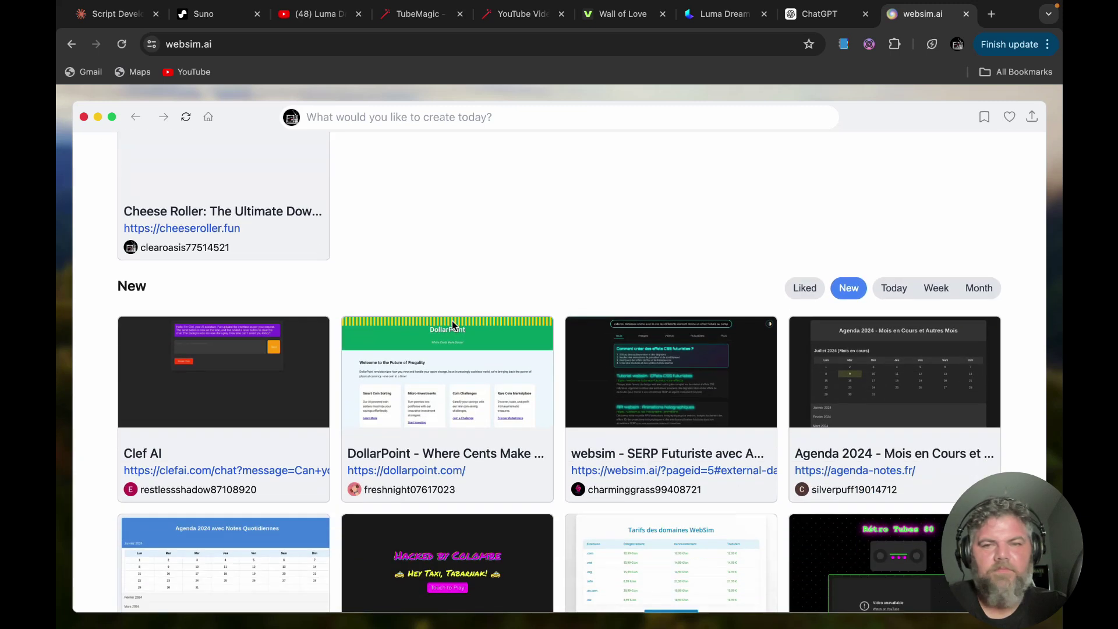
scroll(454, 327, "down", 8)
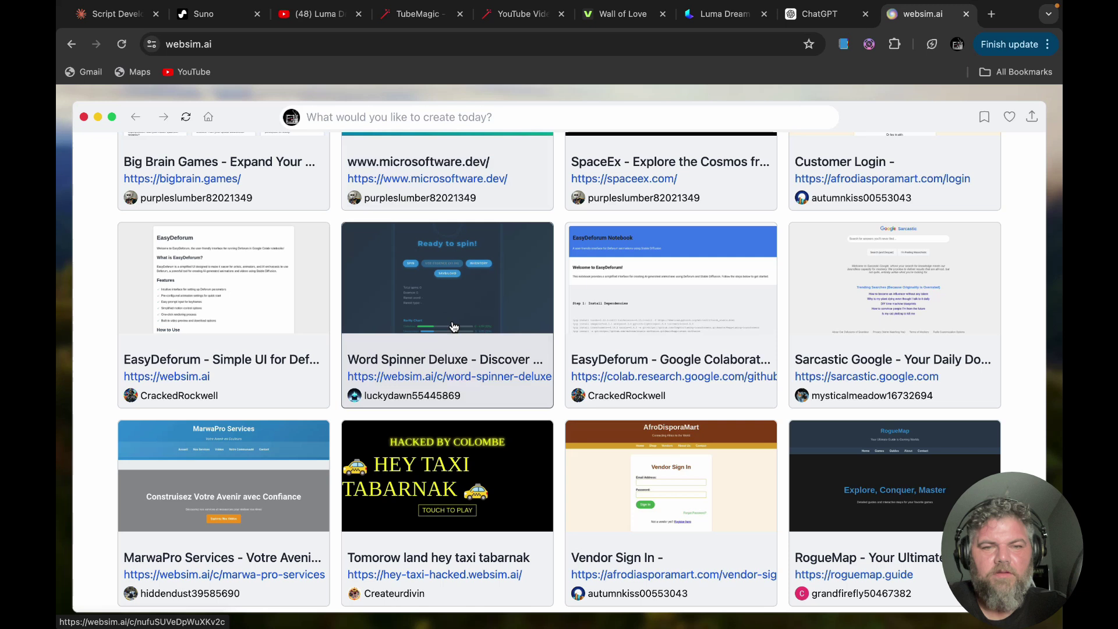
Open the Tomorrow land hey taxi creation, select the hidden text in its white popup box, then return home
left_click(525, 460)
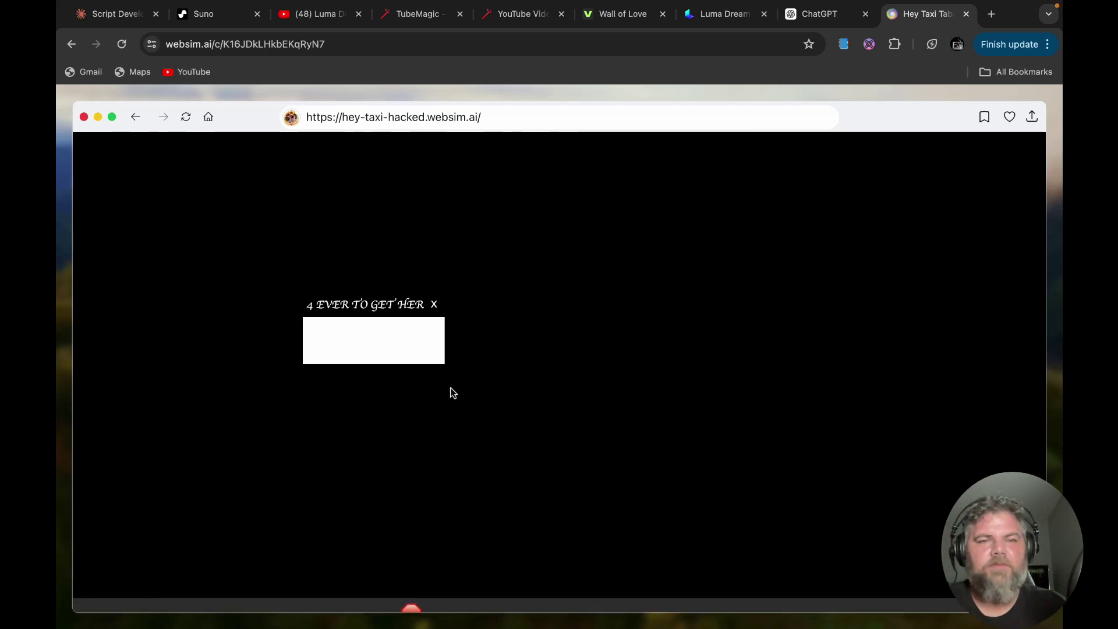
left_click(362, 347)
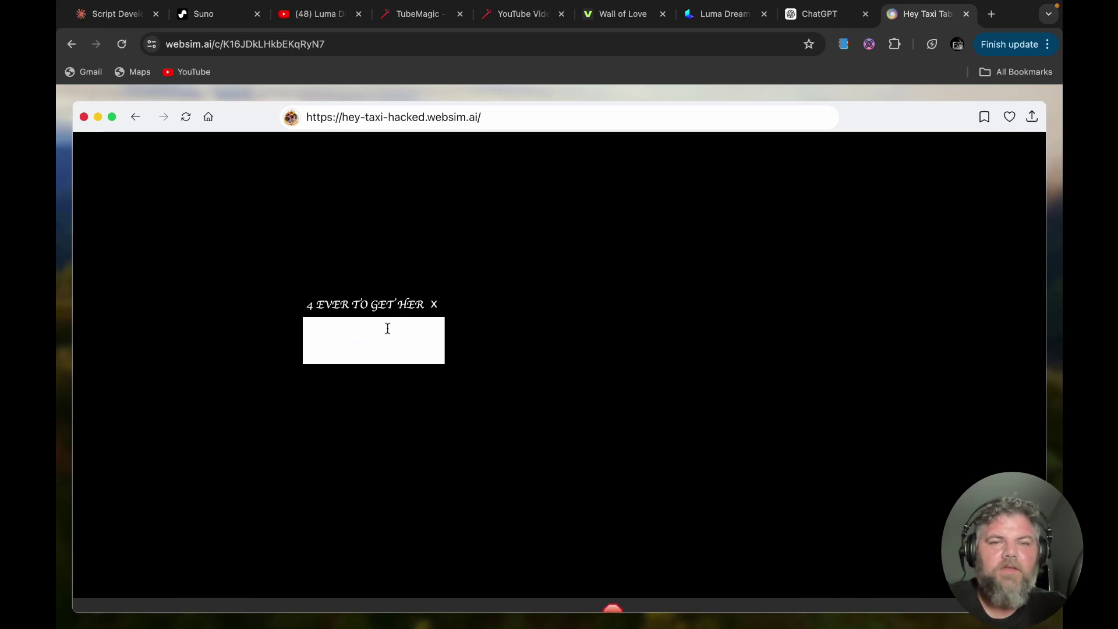
left_click(388, 329)
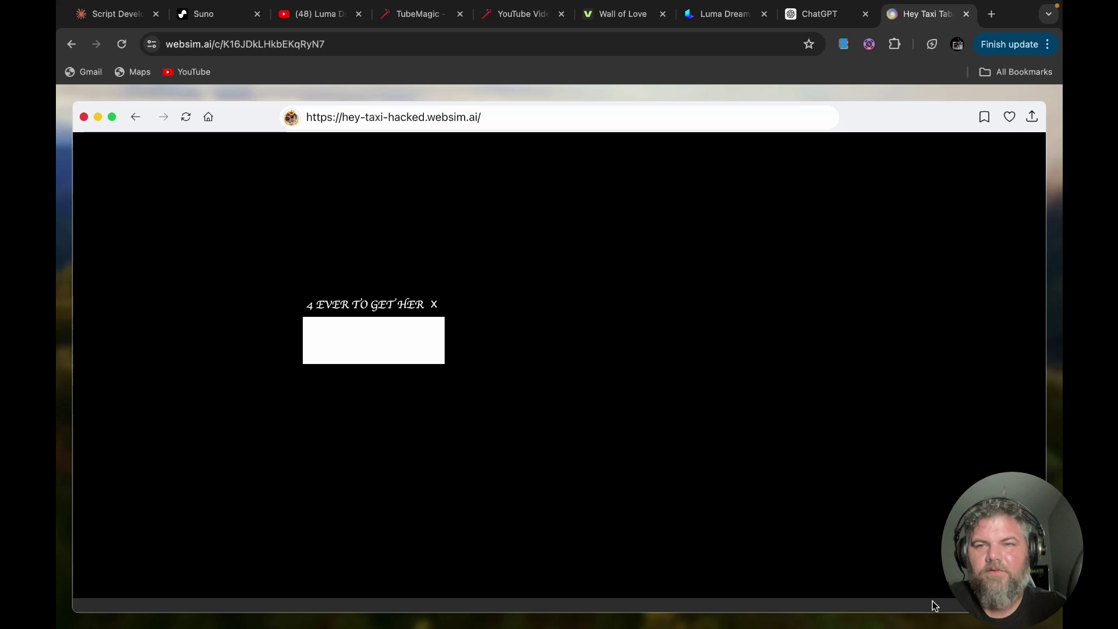
triple_click(396, 344)
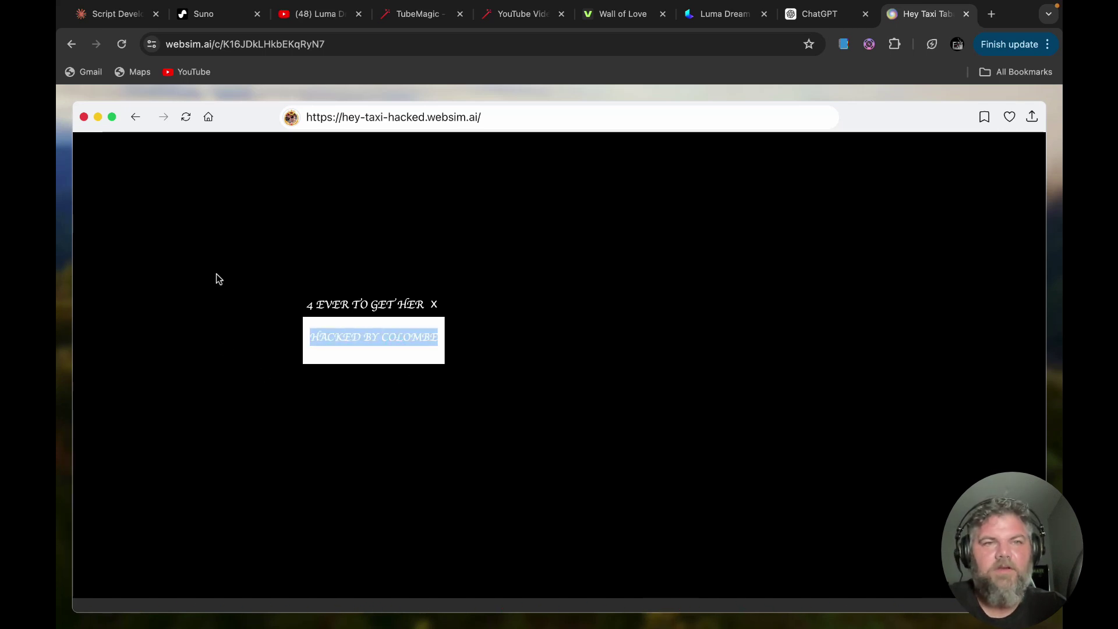
mouse_move(67, 138)
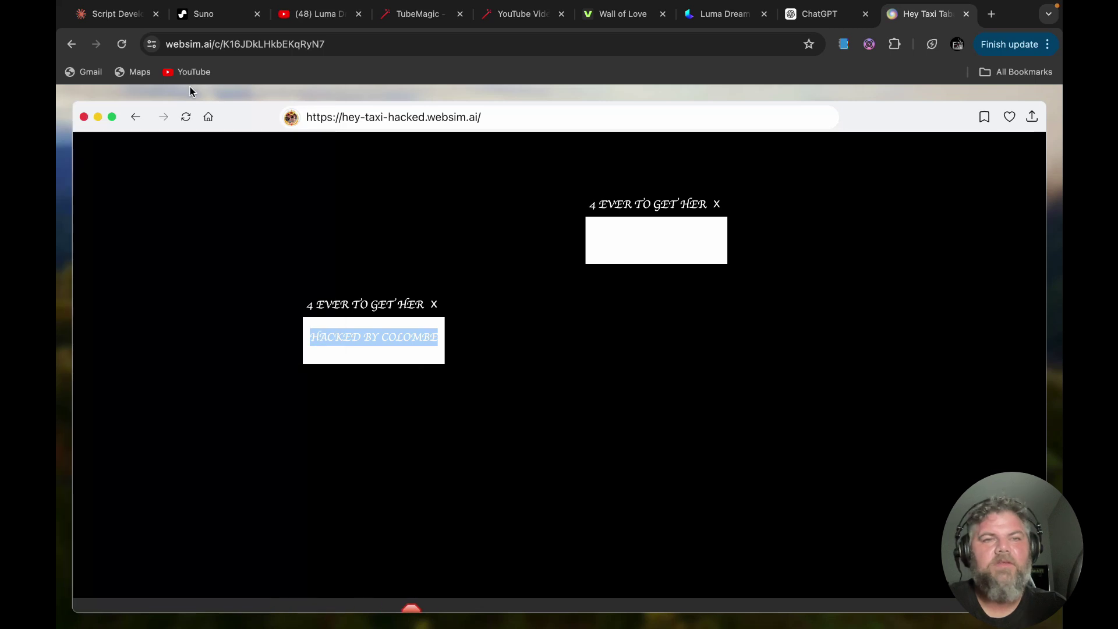
left_click(208, 119)
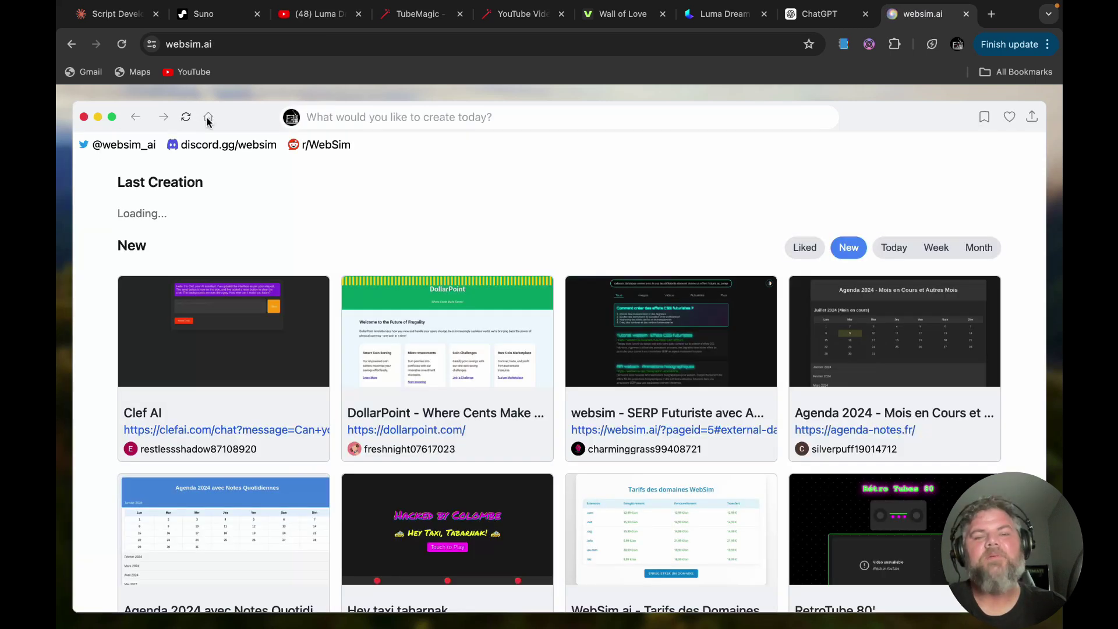
Scroll the home feed, view the Liked creations, then switch back to New
scroll(361, 449, "down", 10)
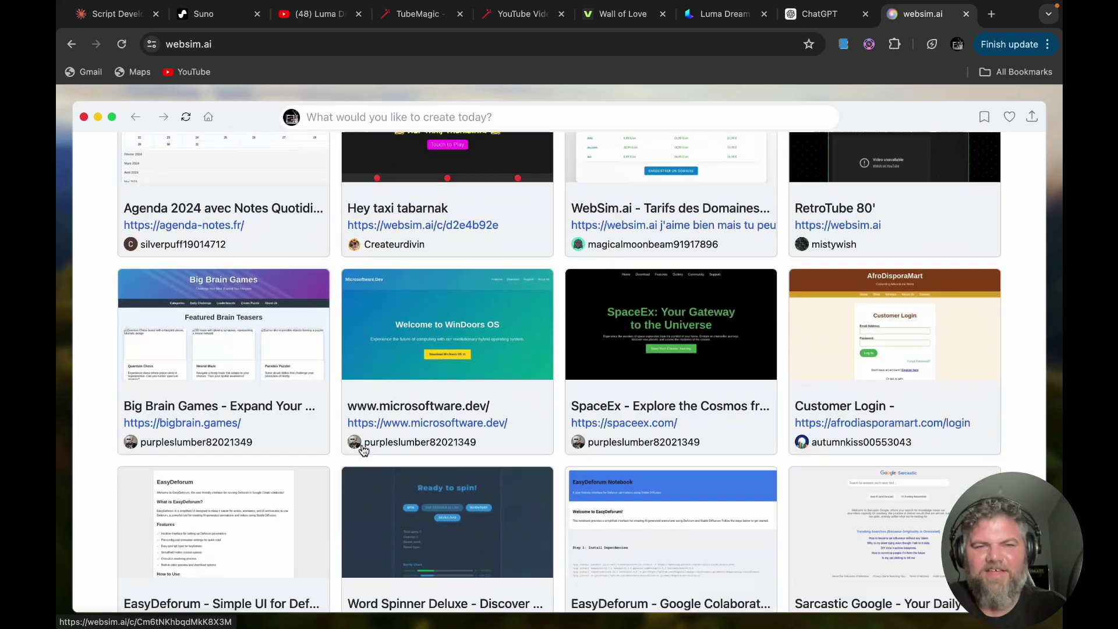
scroll(362, 450, "down", 4)
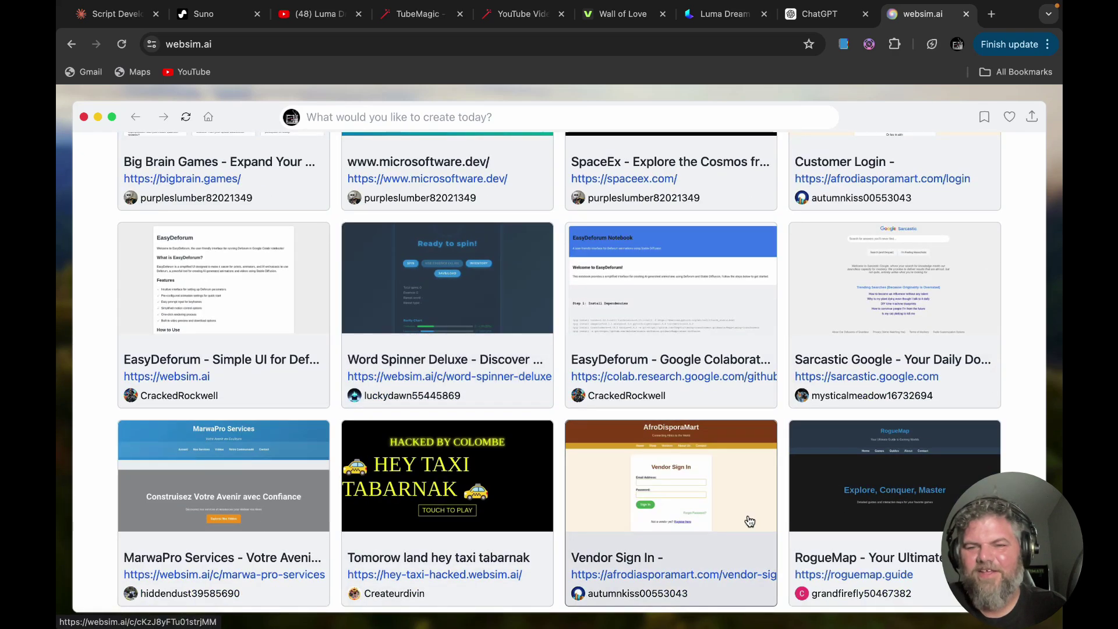
scroll(749, 521, "up", 14)
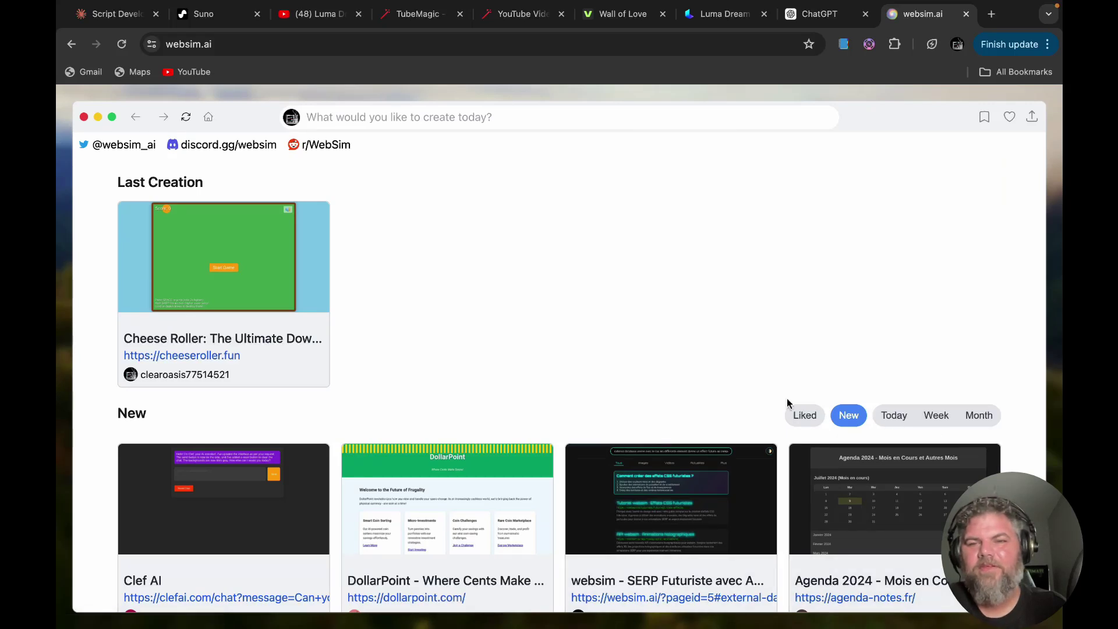
left_click(803, 417)
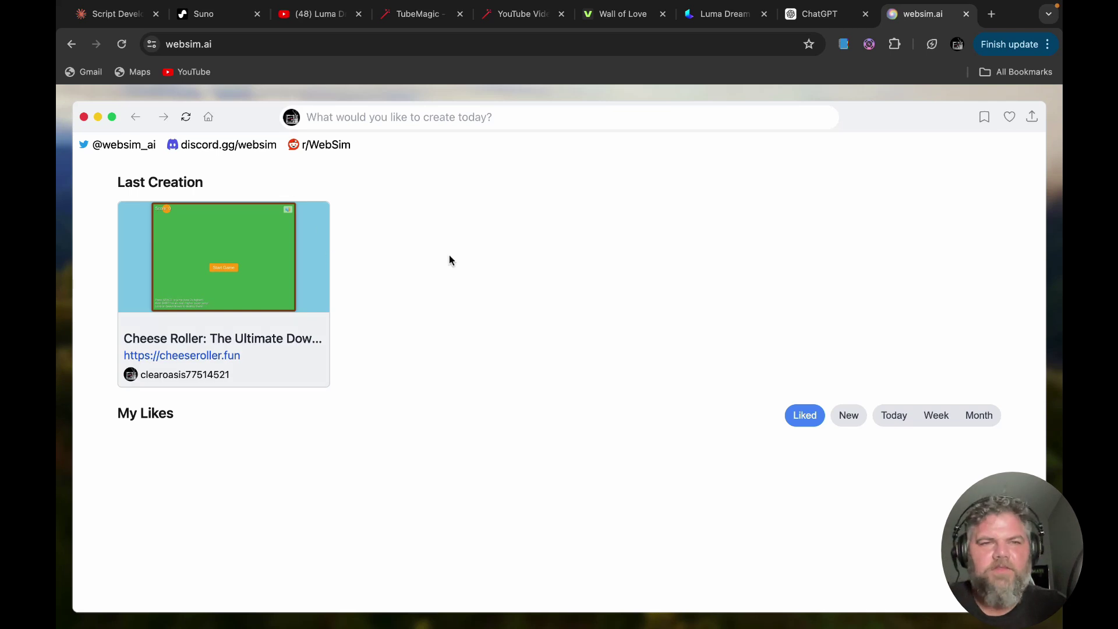
left_click(856, 418)
Show the Top Today creations, led by PhotoGen AI, and scroll through them and back up
left_click(899, 417)
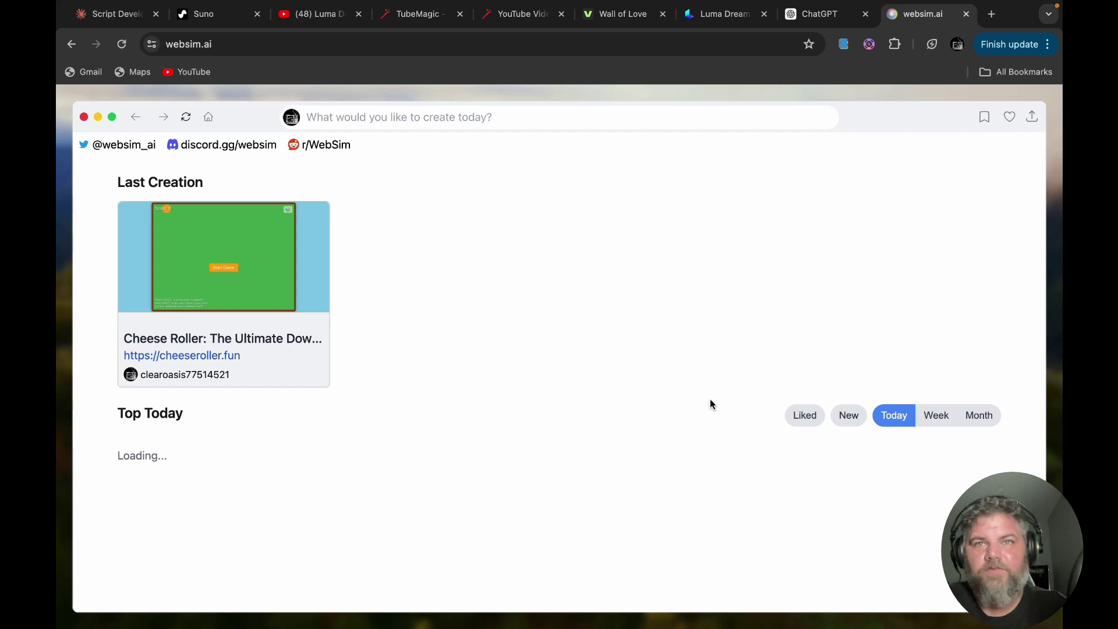
scroll(711, 400, "down", 10)
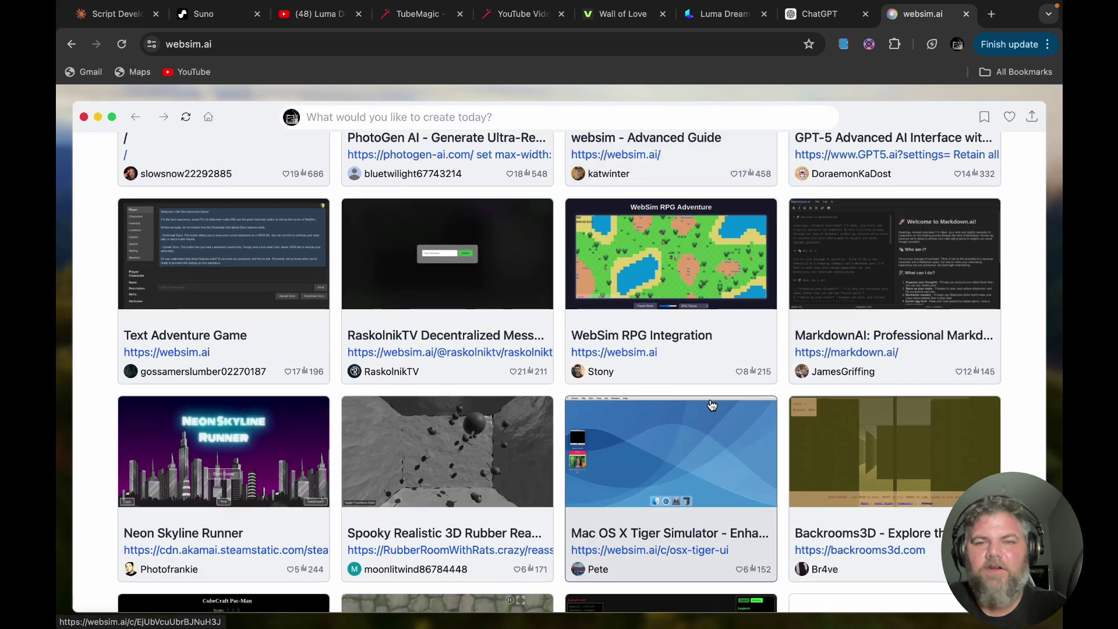
scroll(455, 328, "down", 6)
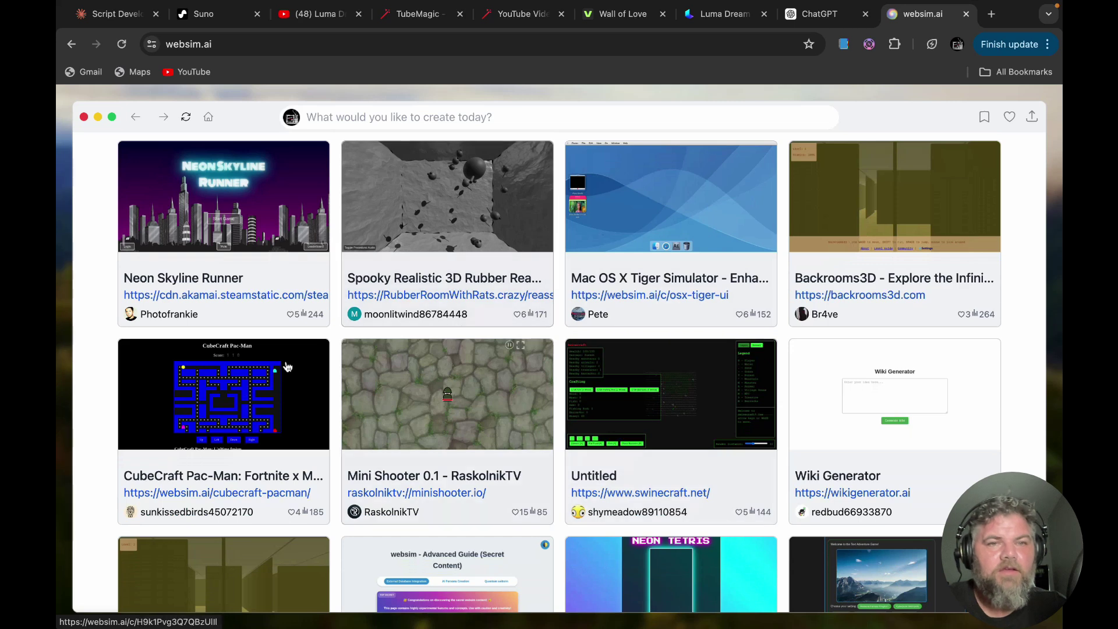
scroll(283, 467, "down", 2)
scroll(409, 407, "up", 10)
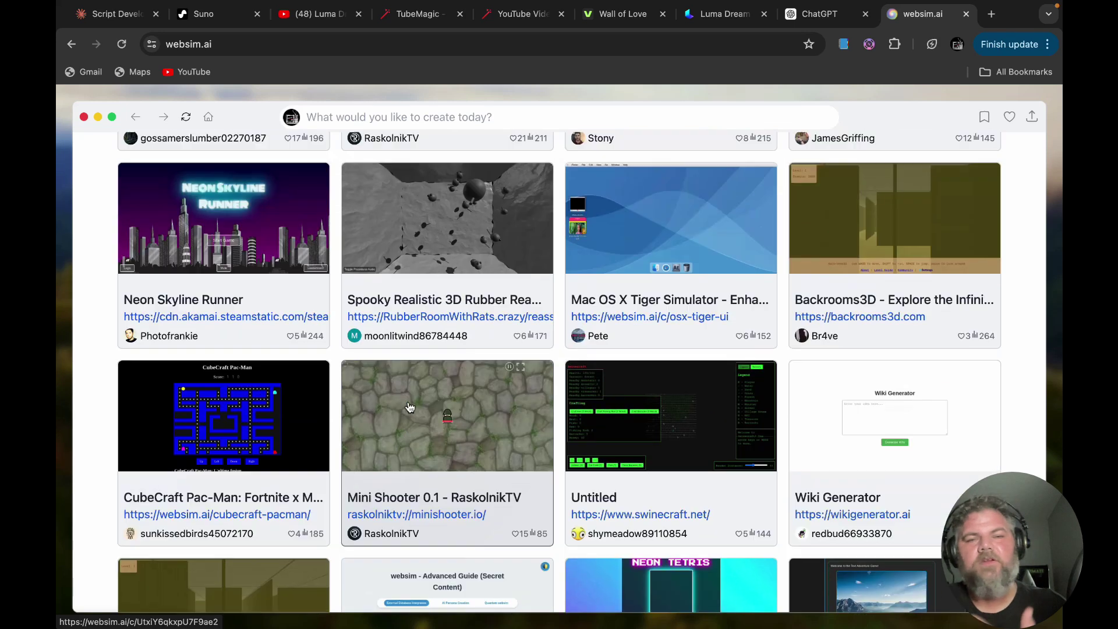
scroll(409, 407, "up", 6)
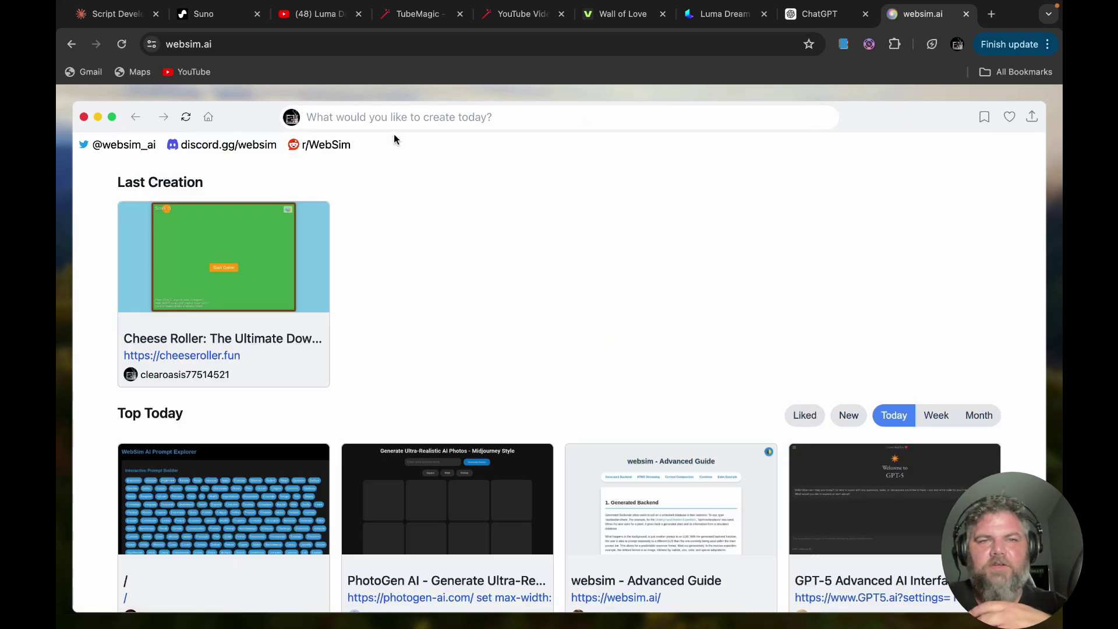
Submit the prompt 'make a pacman game arcade style' to generate a new creation
left_click(440, 121)
type("ma")
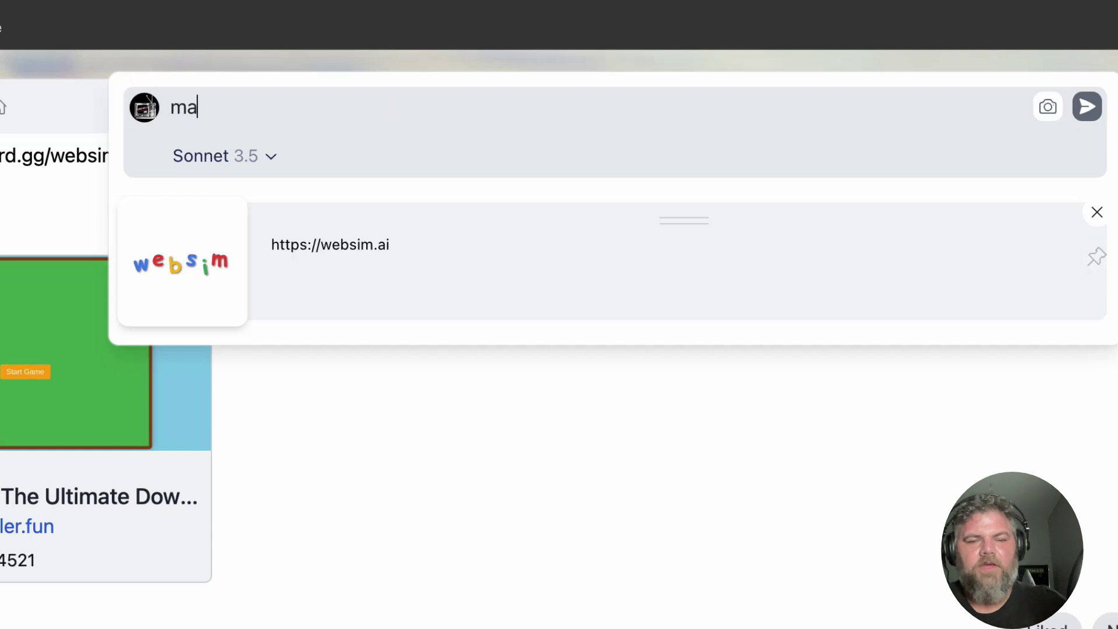
type("ke a pac")
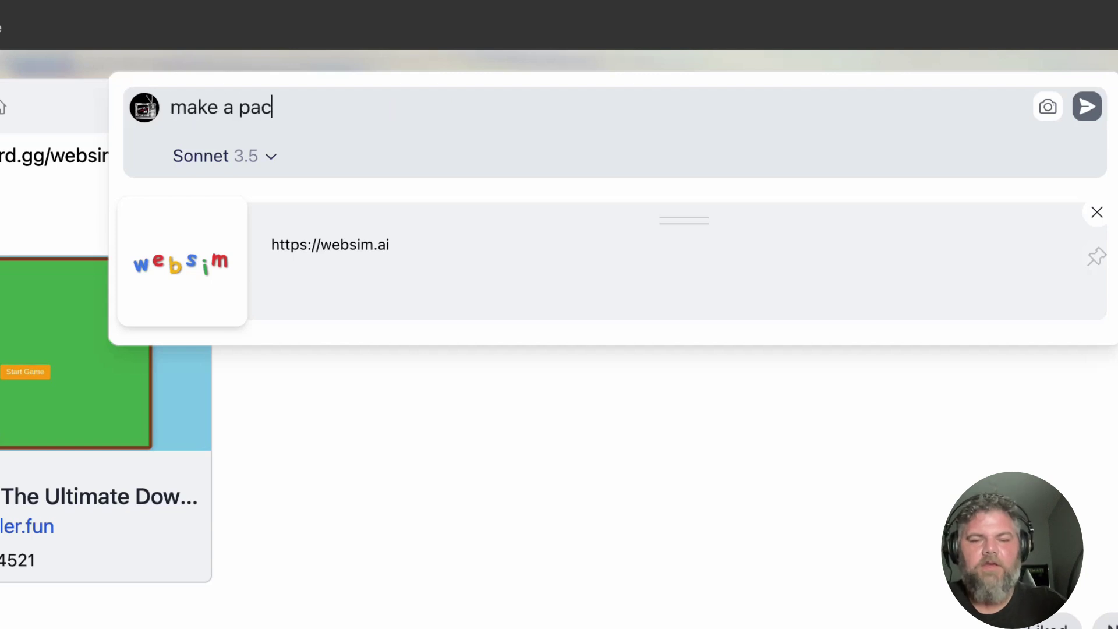
type("man g")
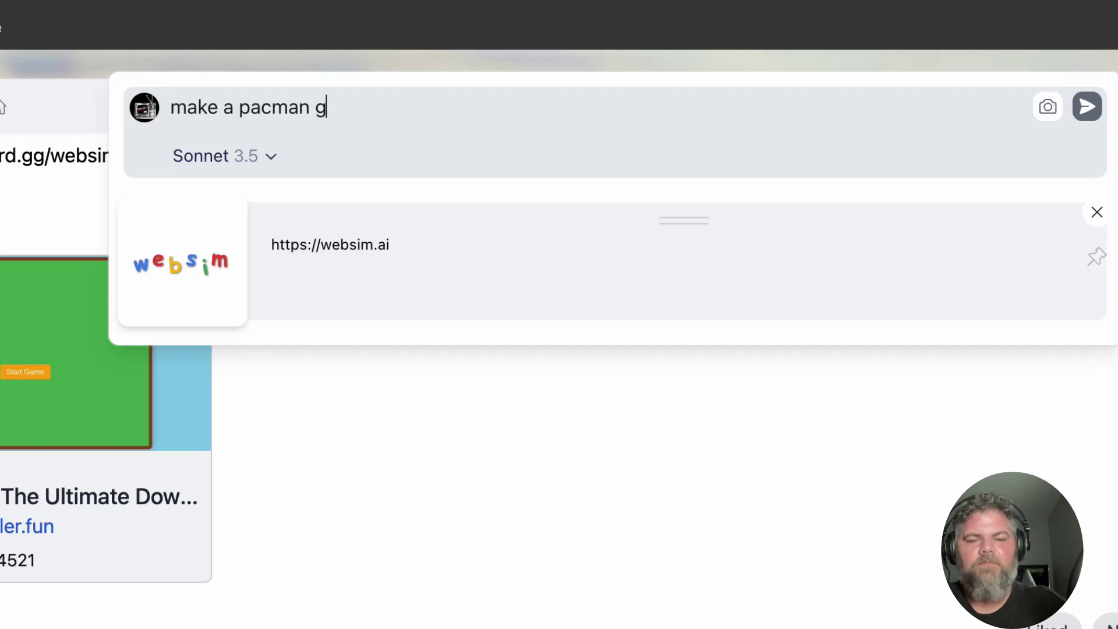
type("ME")
key("BackSpace")
key("BackSpace")
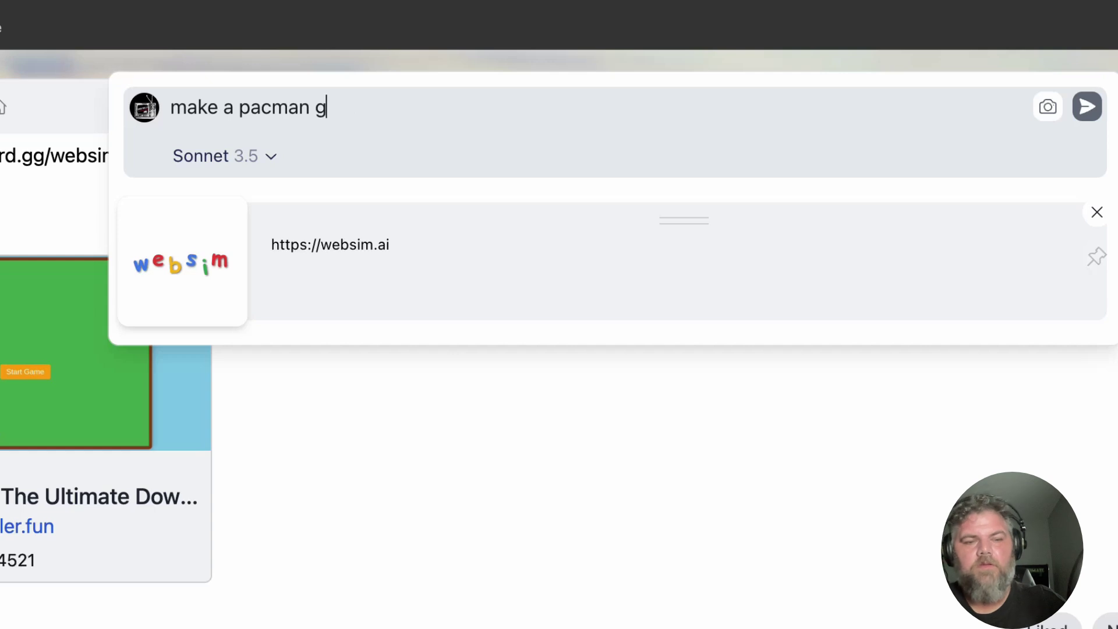
type("ame")
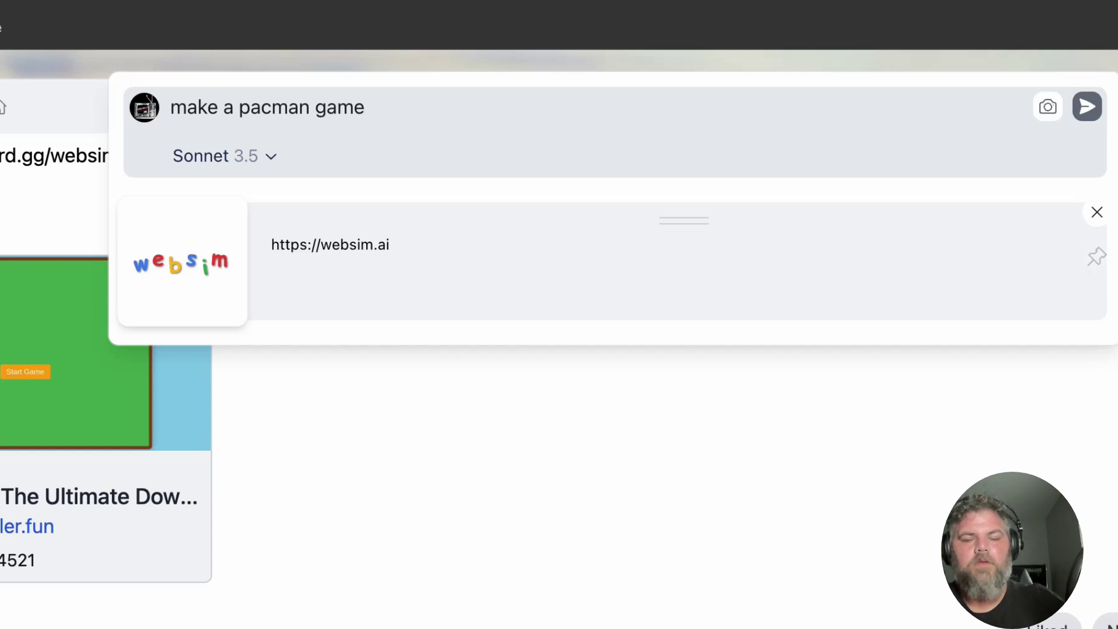
type(" arcade style")
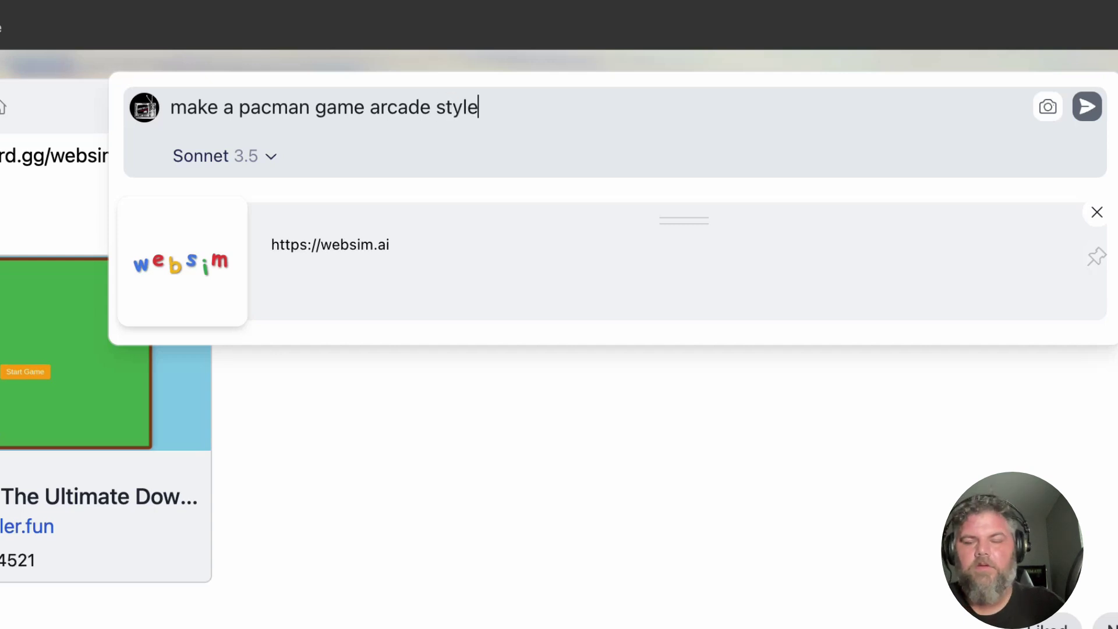
key("Return")
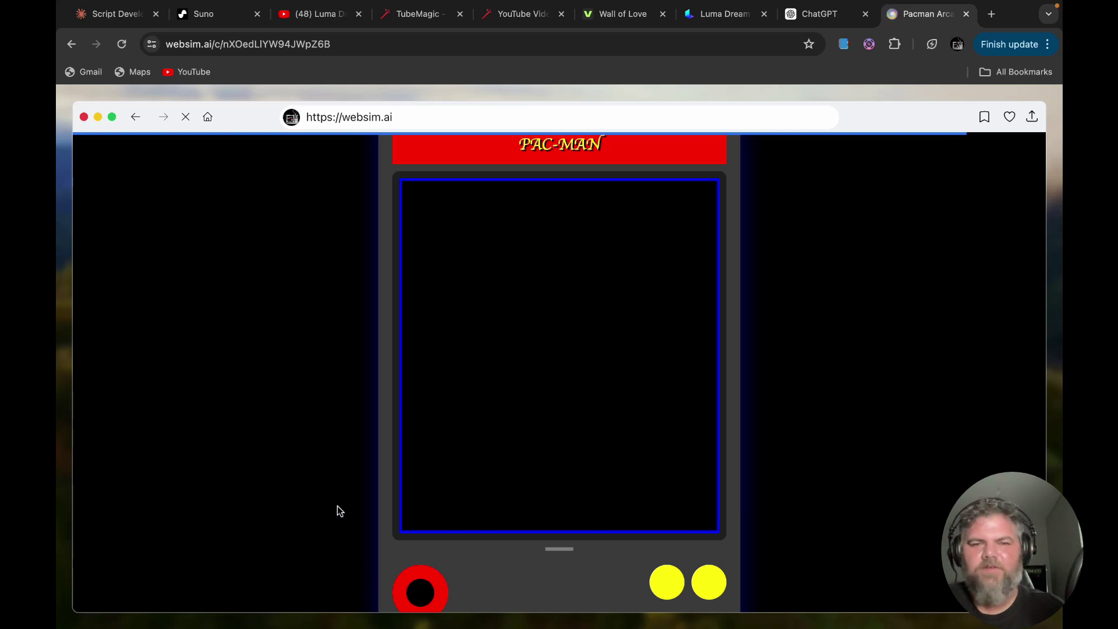
Let the Pac-Man Arcade page finish generating until the blue maze, dots and four ghosts appear
scroll(337, 508, "down", 1)
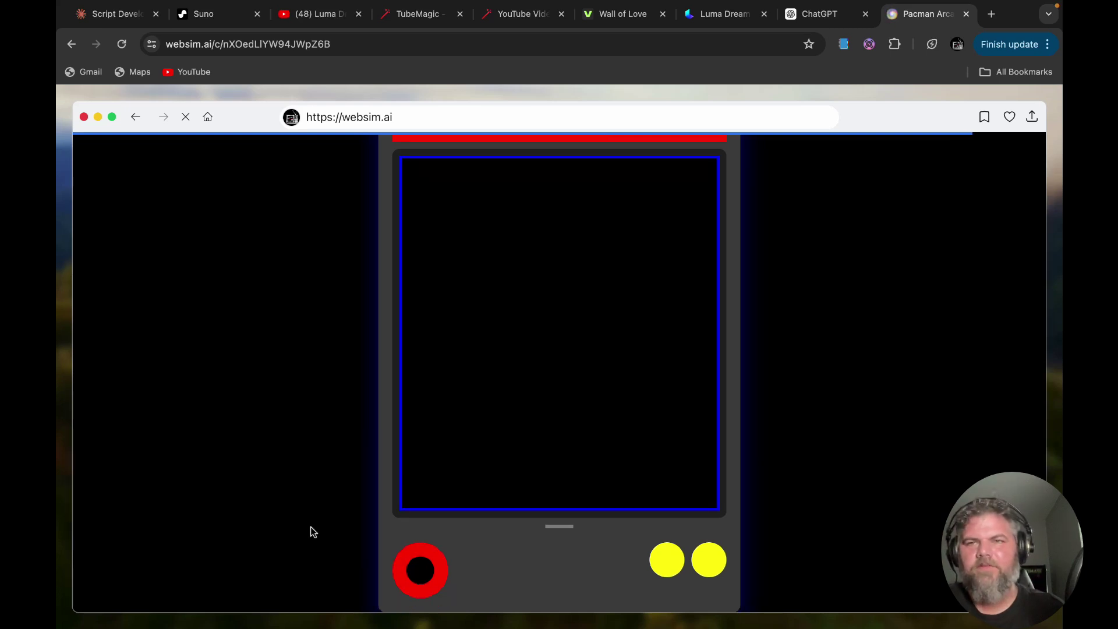
scroll(313, 532, "up", 1)
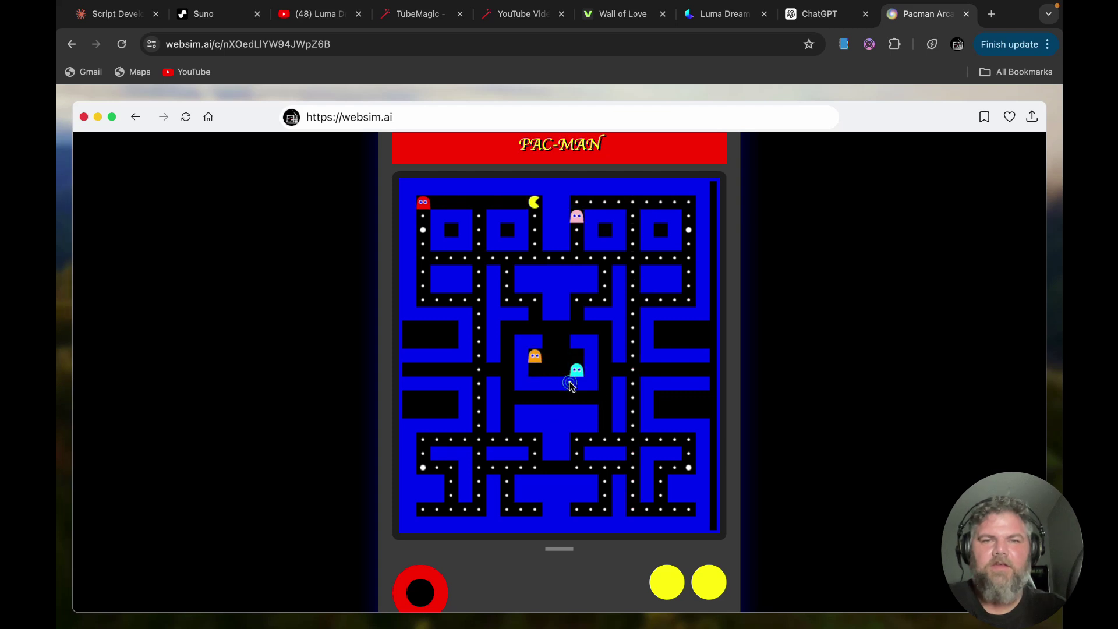
Steer Pac-Man with the arrow keys along the top row, down the right column and across the bottom row
key("Down")
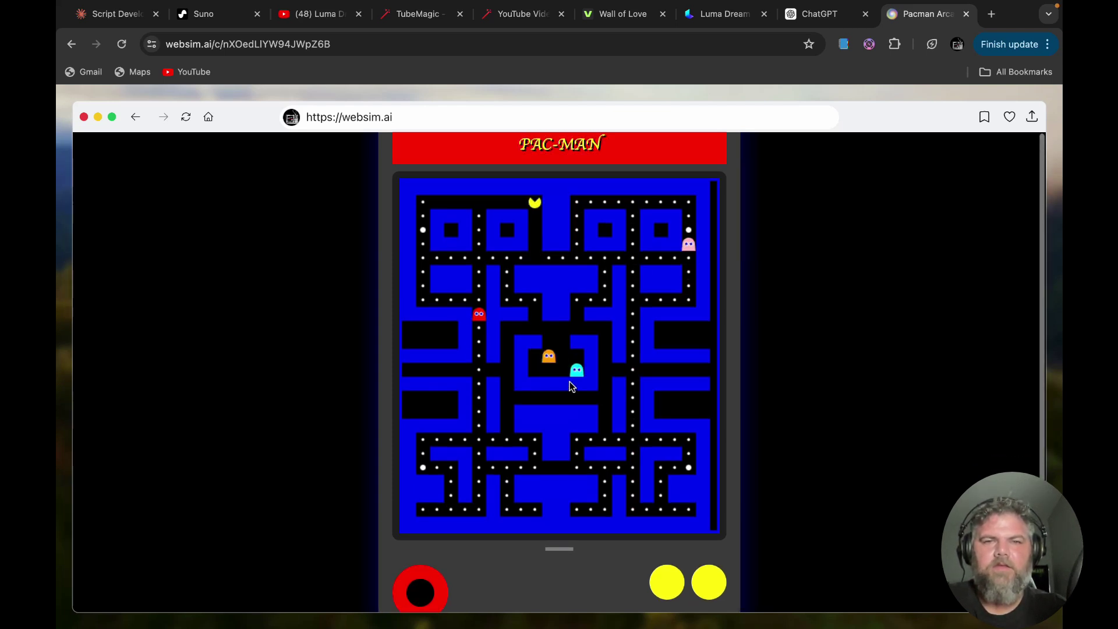
key("Left")
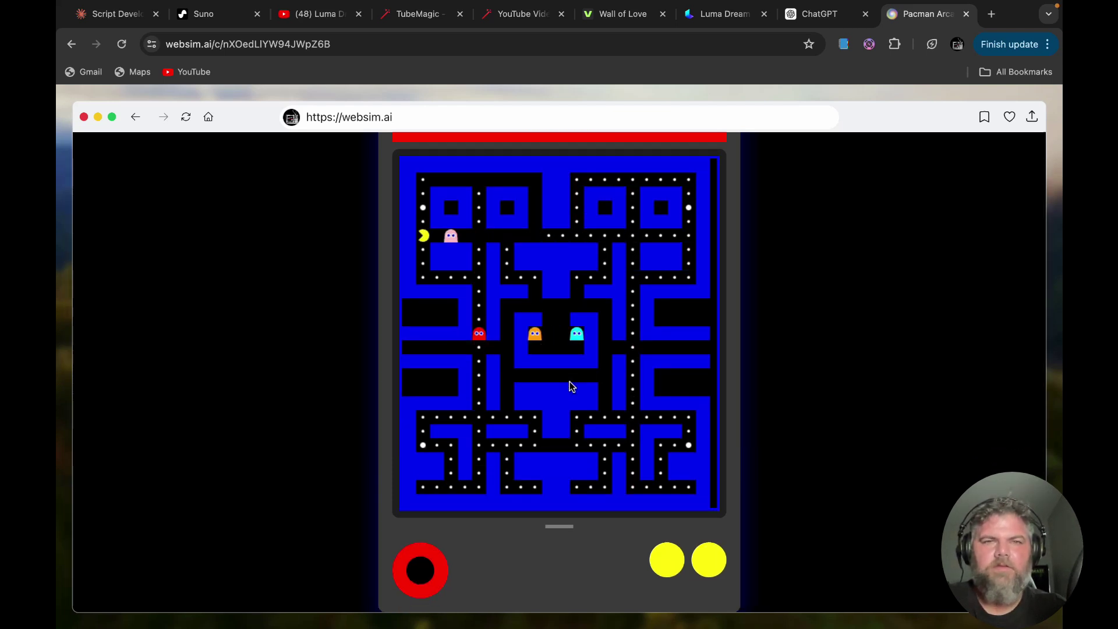
key("Up")
key("Right")
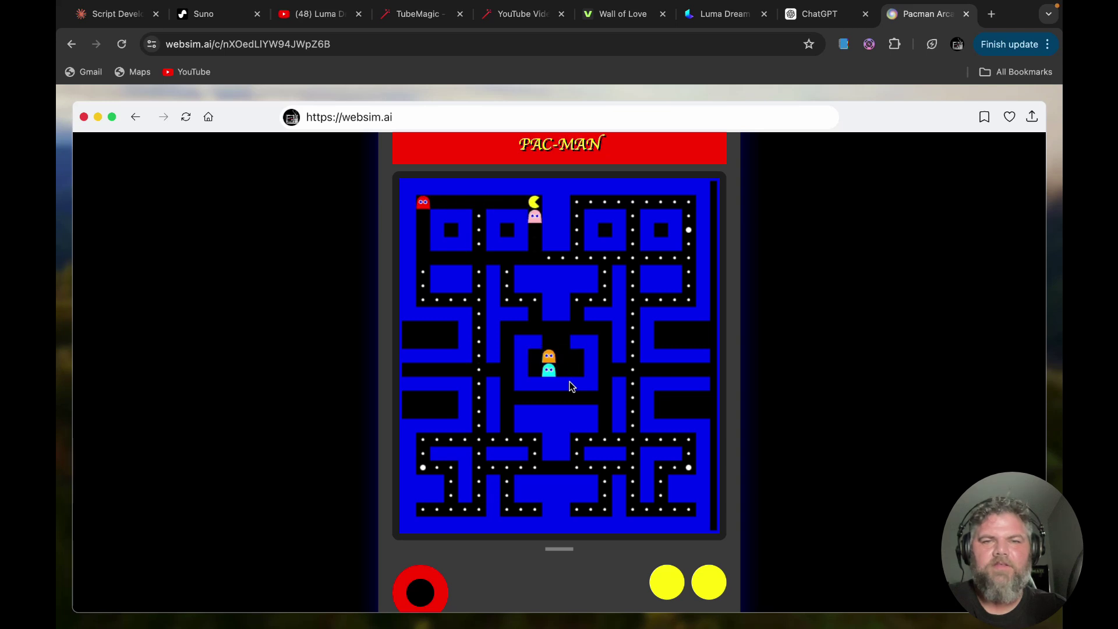
key("Down")
key("Right")
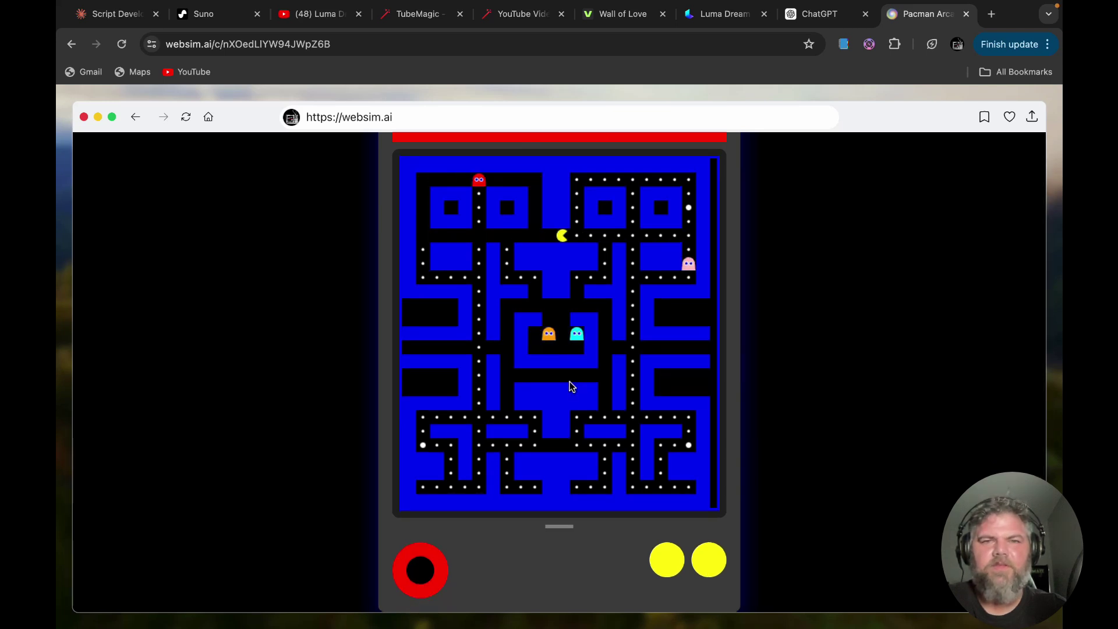
key("Down")
key("Left")
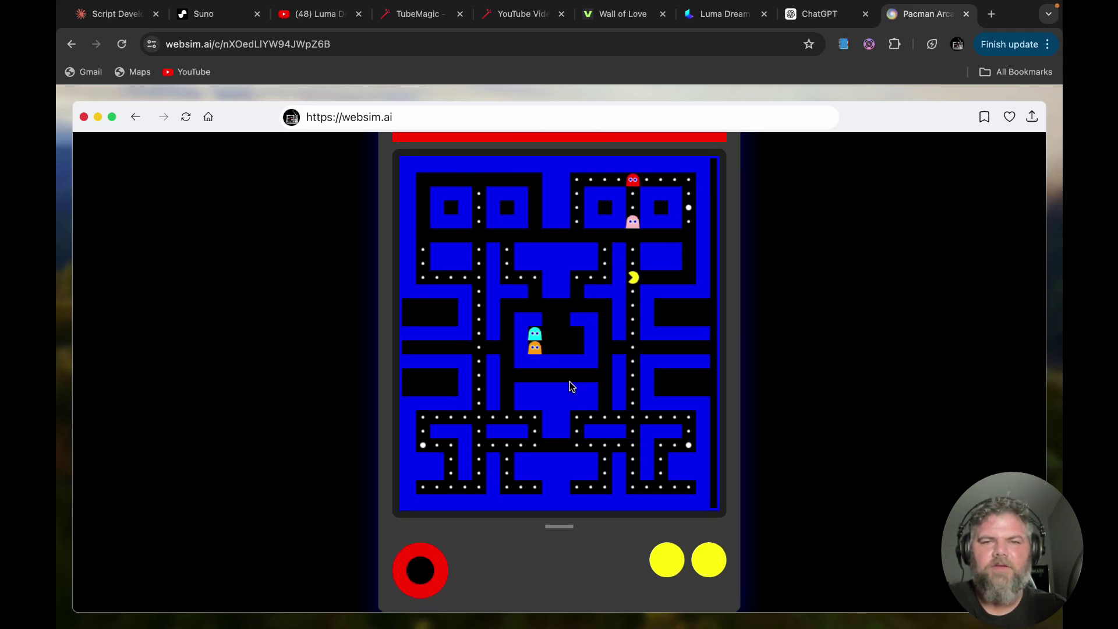
key("Down")
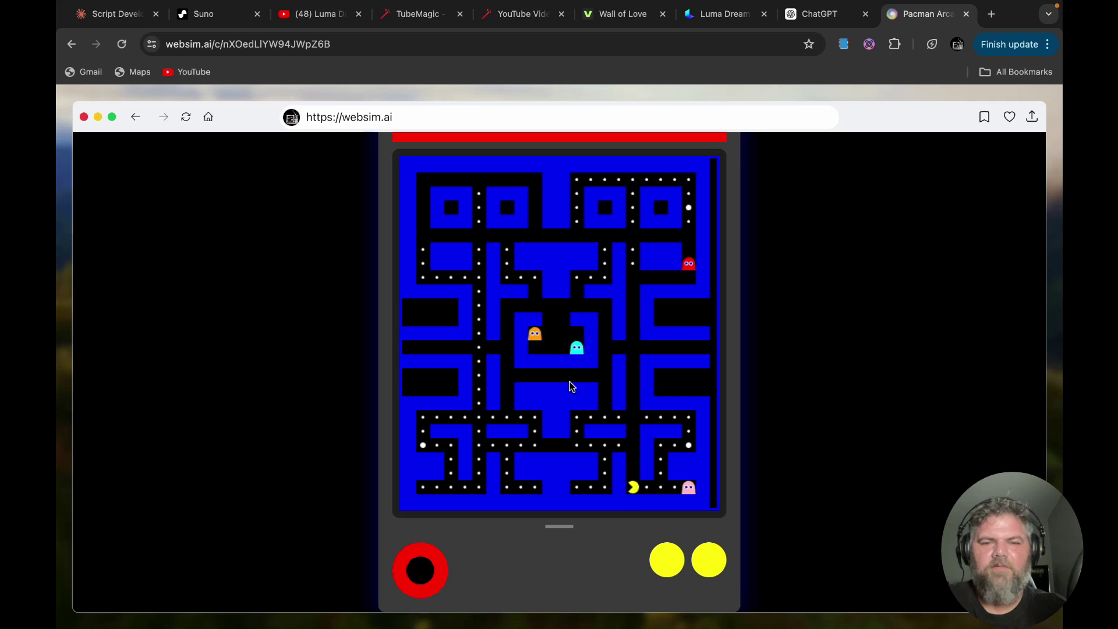
key("Right")
key("Left")
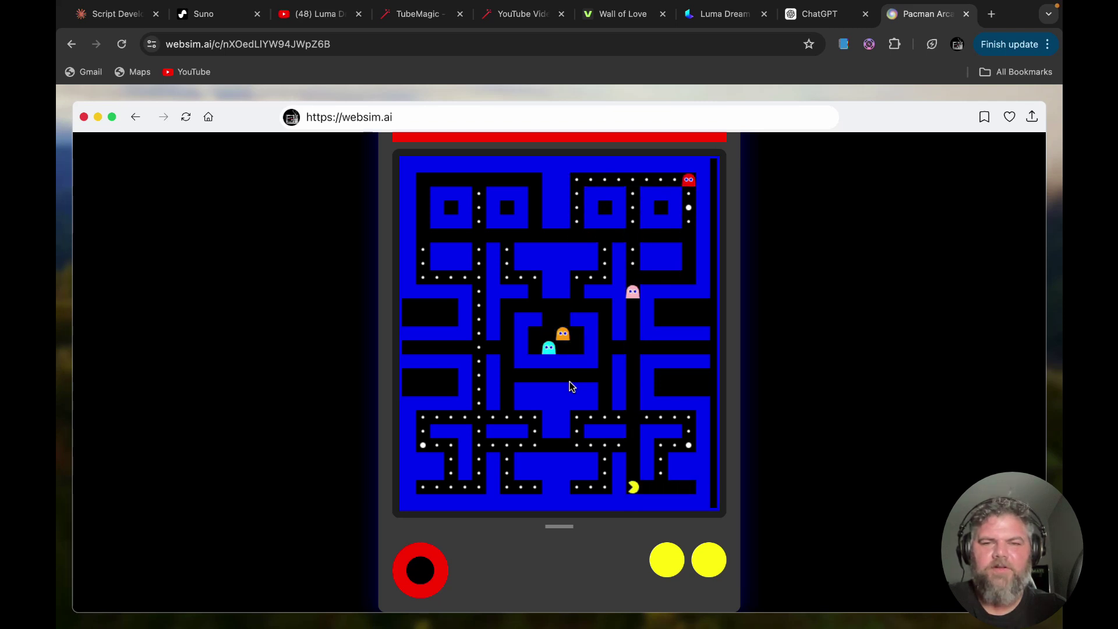
Keep steering Pac-Man through the left side and bottom rows eating dots, then try the touch joystick
scroll(571, 385, "up", 1)
key("Right")
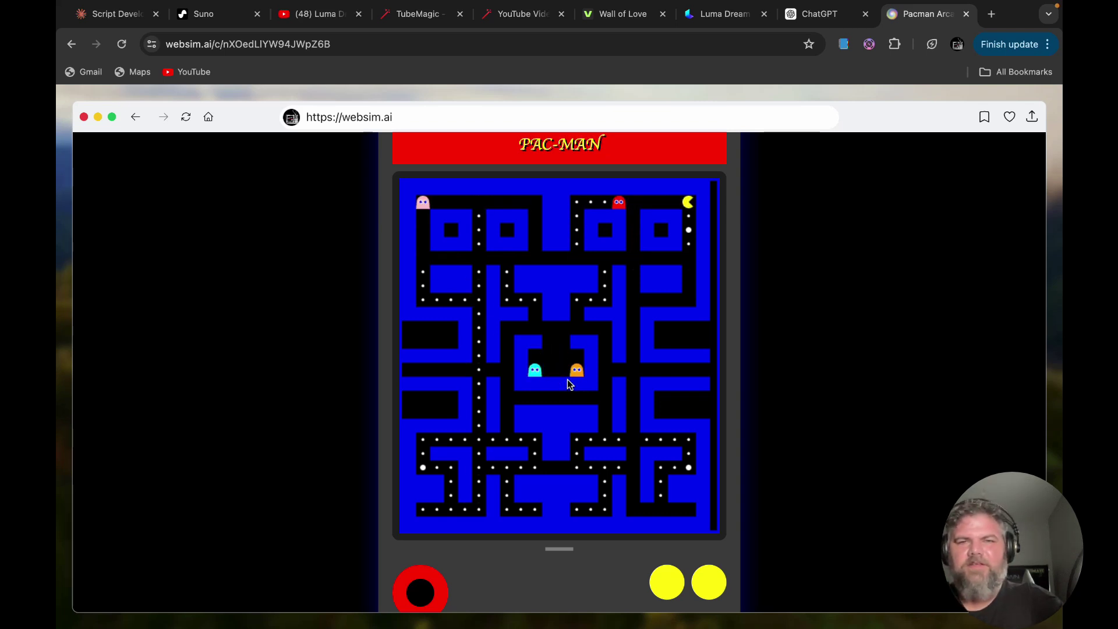
key("Left")
key("Down")
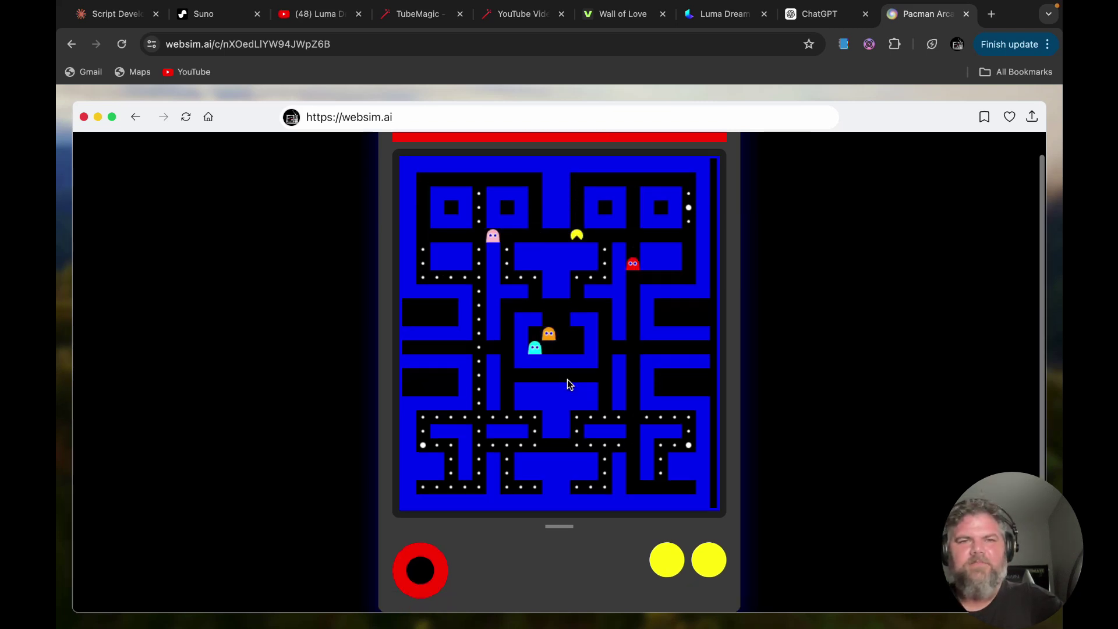
key("Left")
key("Down")
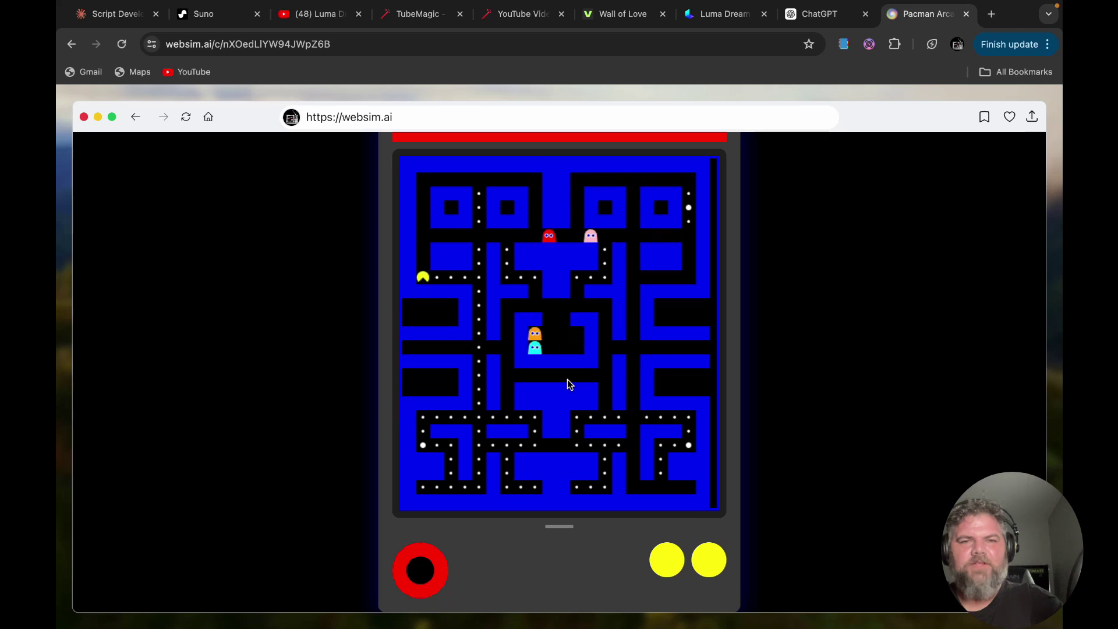
key("Right")
key("Down")
key("Left")
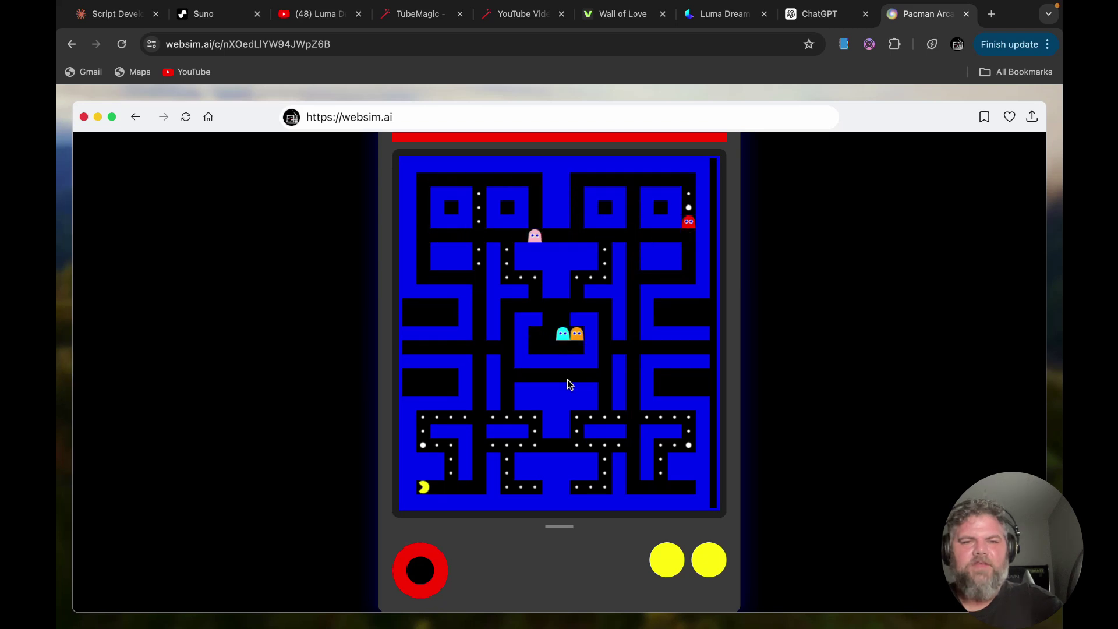
key("Right")
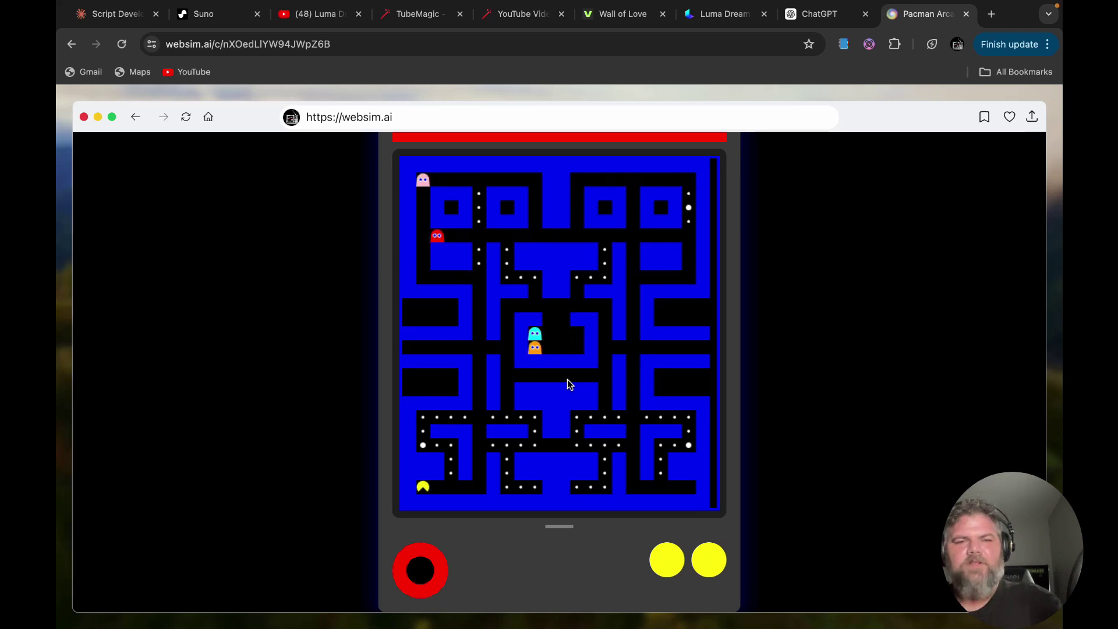
key("Up")
key("Right")
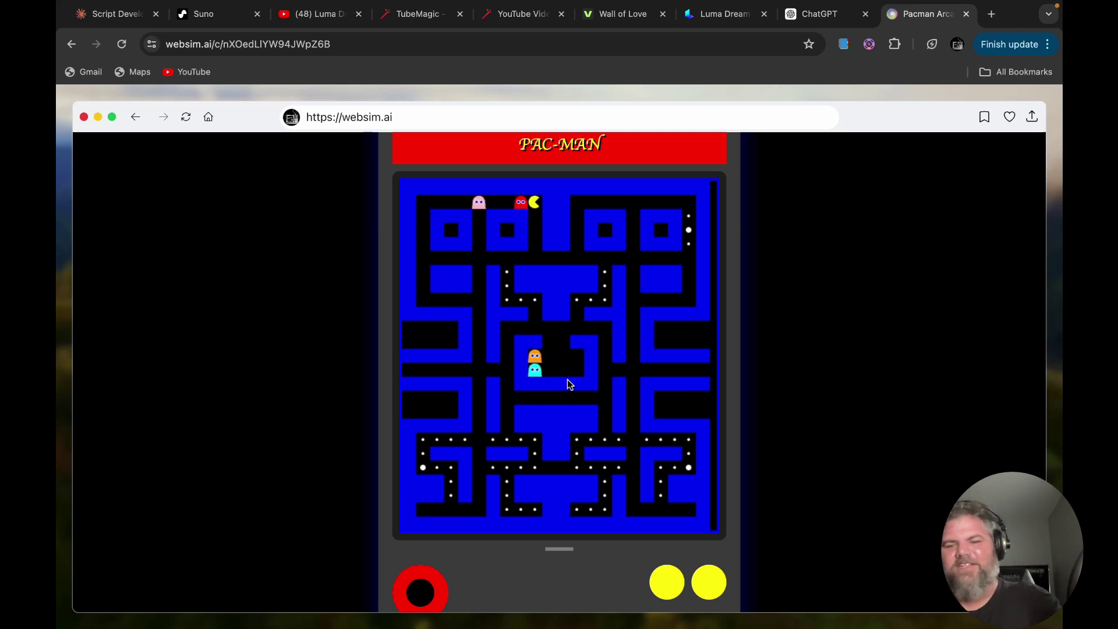
key("Down")
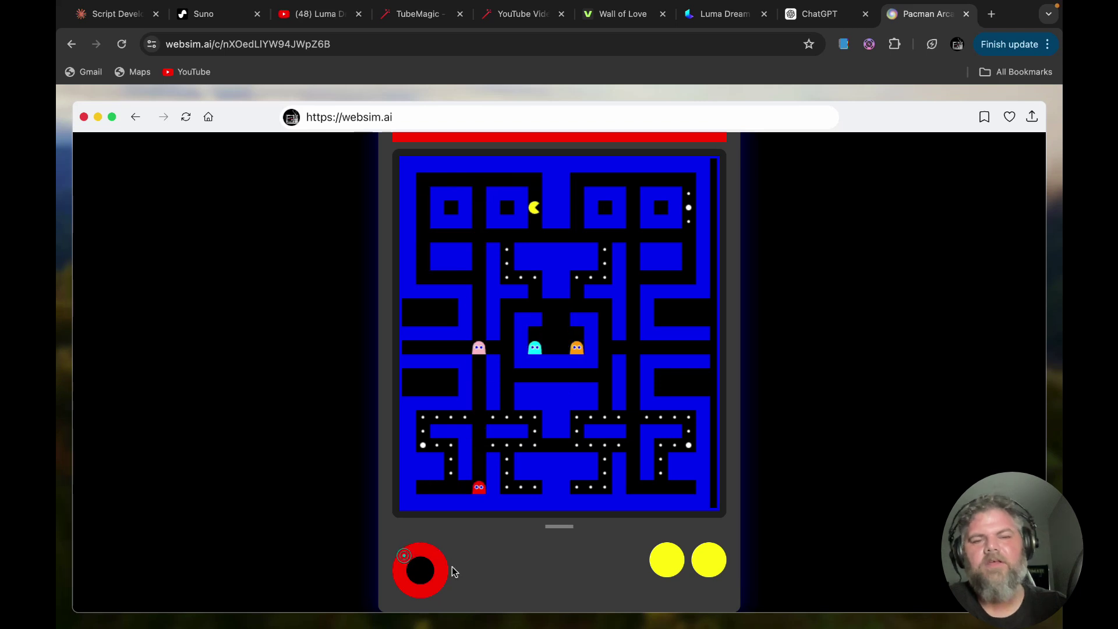
left_click(430, 573)
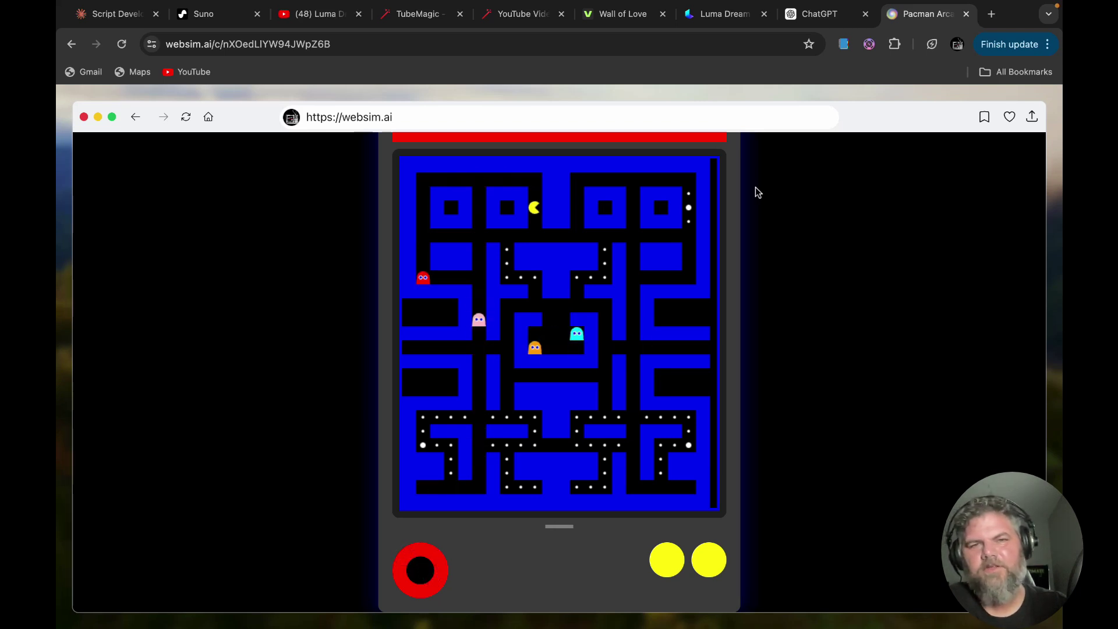
scroll(758, 192, "up", 1)
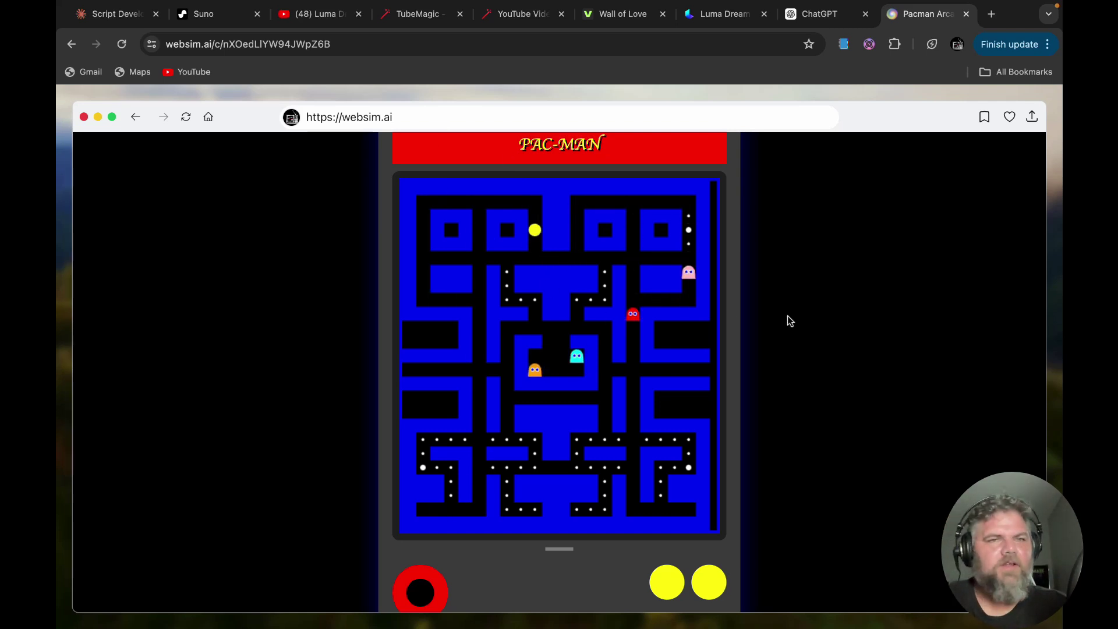
Go back to the websim.ai home page, now listing Pacman Arcade as the last creation
left_click(207, 117)
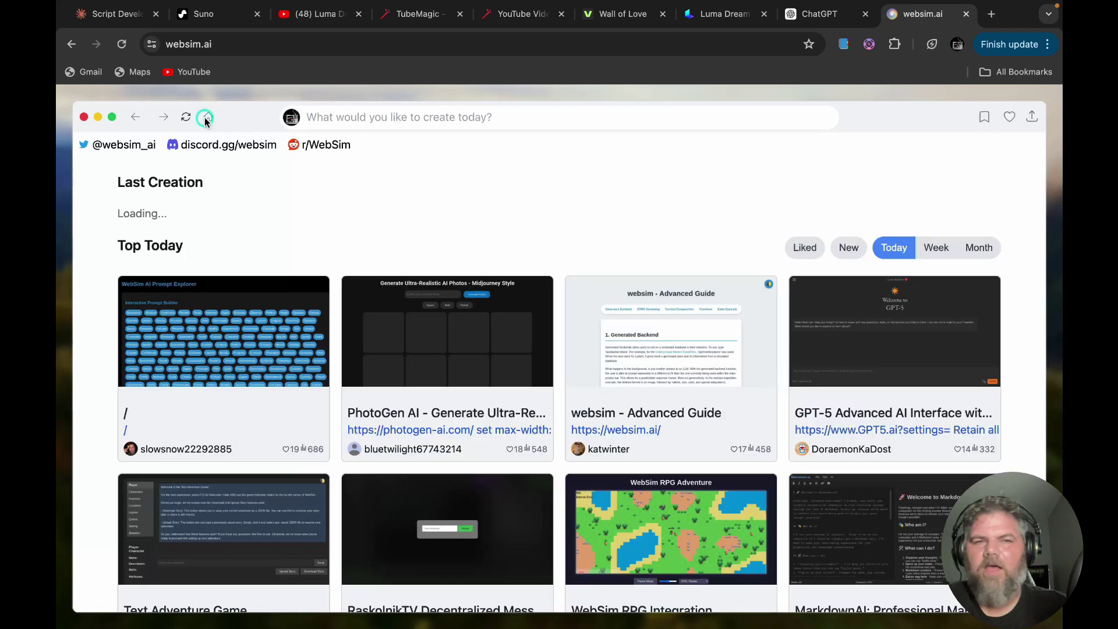